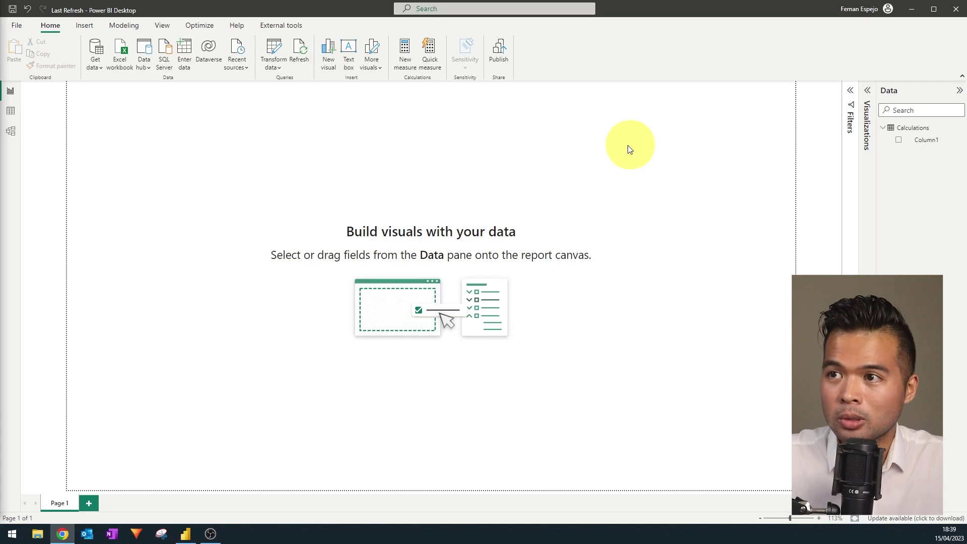
Step: Create a measure in the Calculations table defined as Today DAX = TODAY()
{"action": "left_click", "coordinate": [408, 57]}
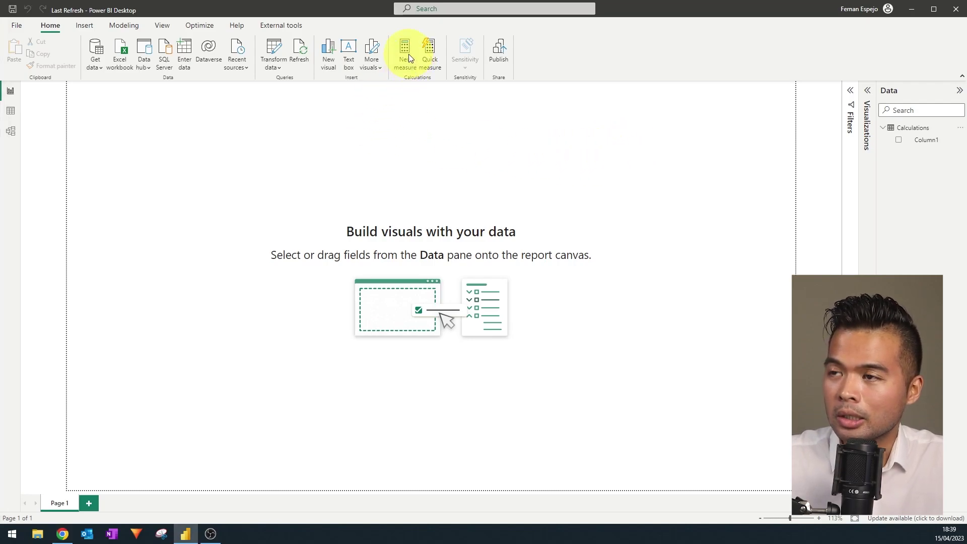
{"action": "left_click", "coordinate": [407, 57]}
{"action": "type", "text": "Today"}
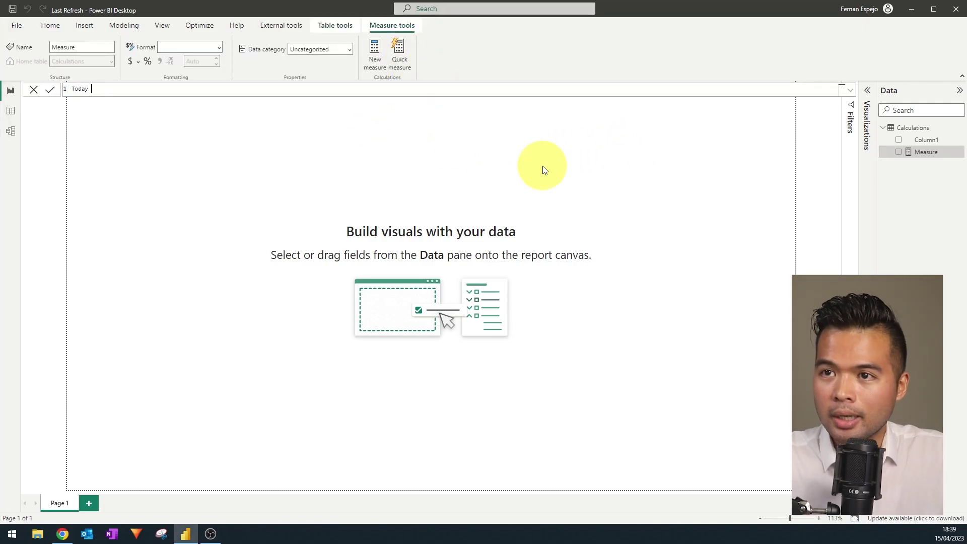
{"action": "type", "text": " DAX ="}
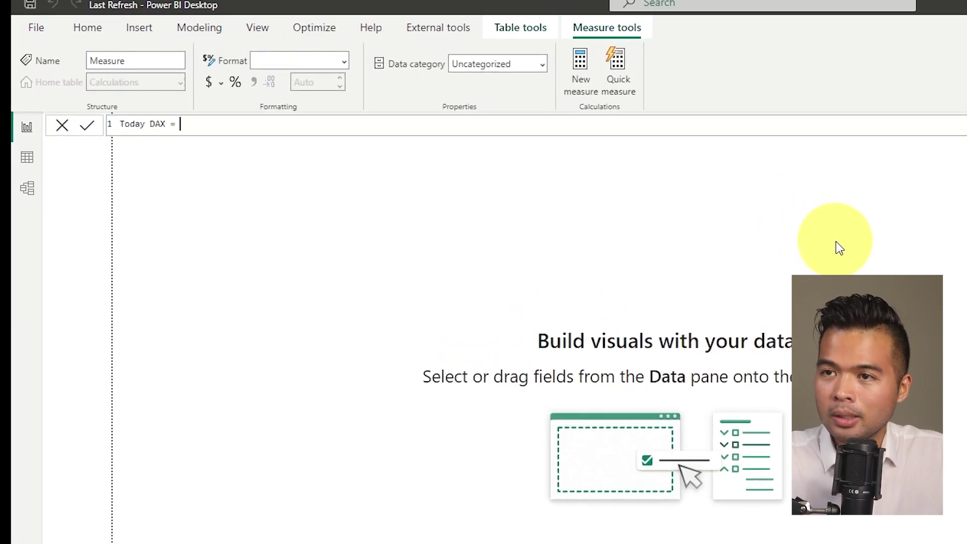
{"action": "type", "text": " TODAY"}
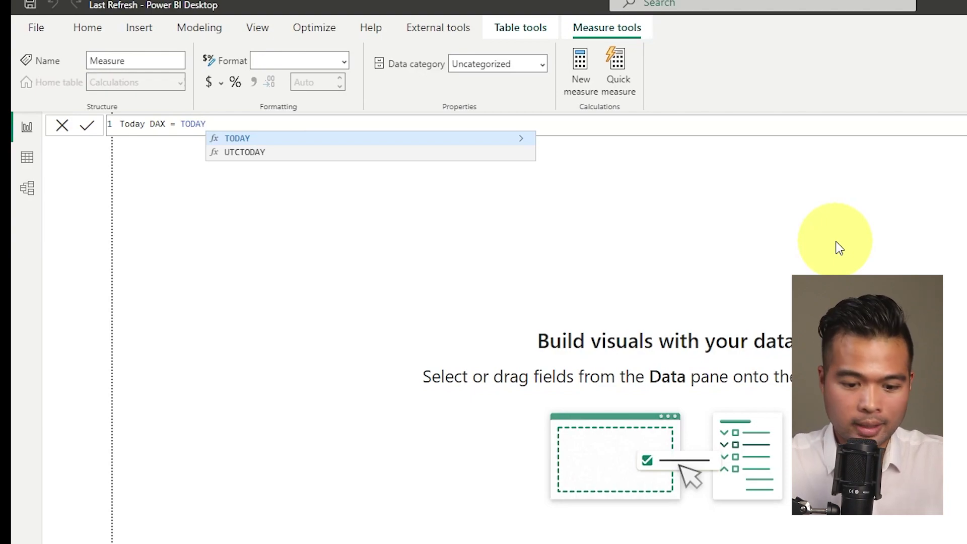
{"action": "type", "text": "()"}
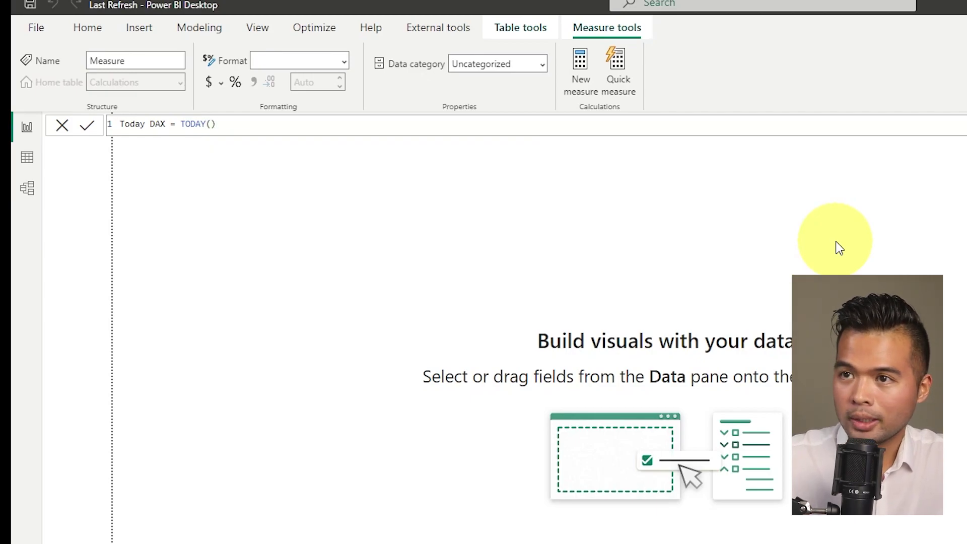
{"action": "key", "text": "Return"}
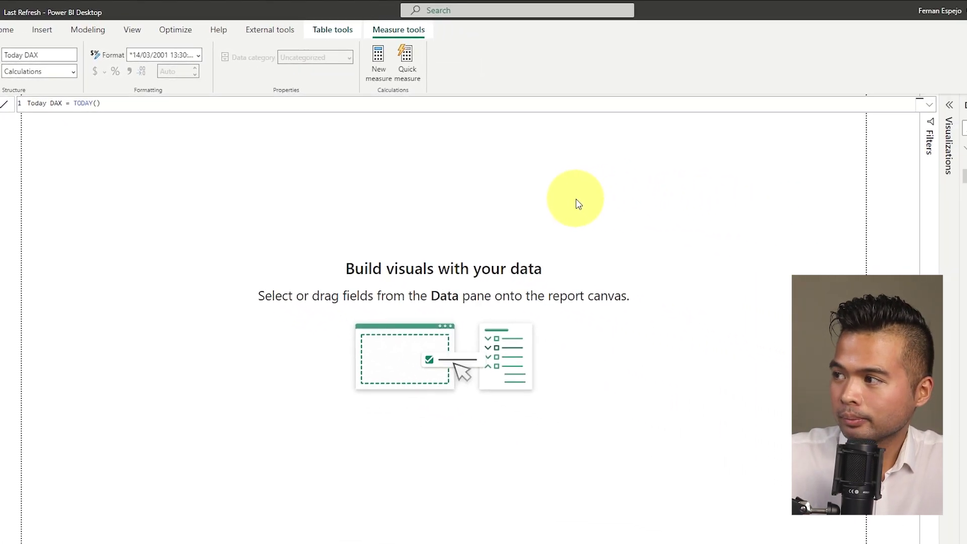
Step: Show the Today DAX measure on the report page as a card, enlarged enough to display the full date and time
{"action": "left_click_drag", "start_coordinate": [911, 168], "coordinate": [648, 198]}
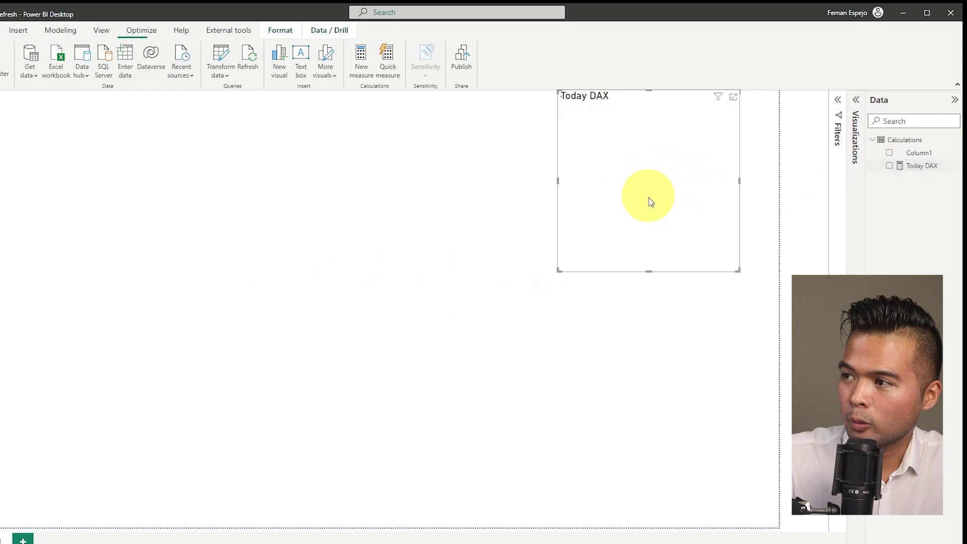
{"action": "left_click", "coordinate": [857, 101]}
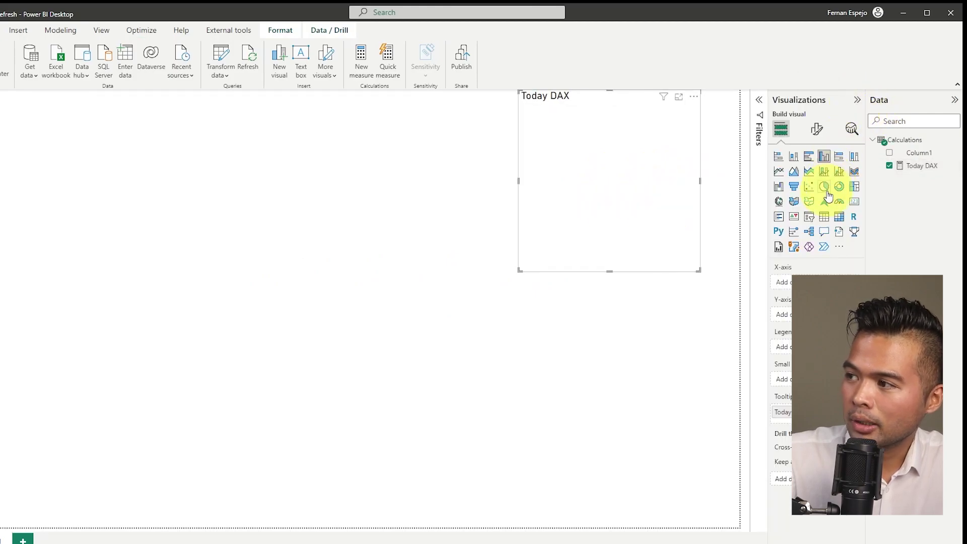
{"action": "left_click", "coordinate": [854, 202]}
{"action": "left_click_drag", "start_coordinate": [518, 270], "coordinate": [395, 190]}
{"action": "left_click_drag", "start_coordinate": [427, 134], "coordinate": [487, 207]}
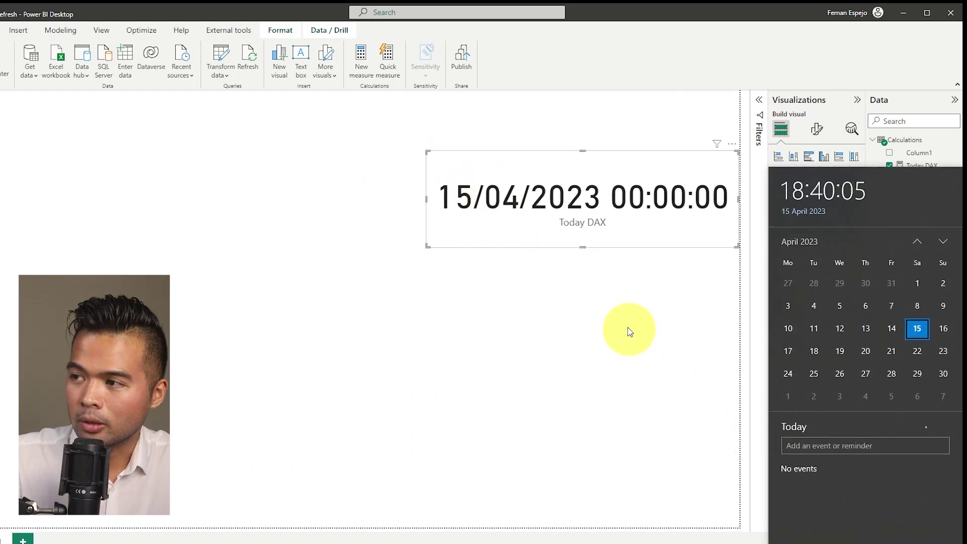
Step: Change the Today DAX measure's formula to NOW()
{"action": "left_click", "coordinate": [624, 309]}
{"action": "left_click", "coordinate": [919, 168]}
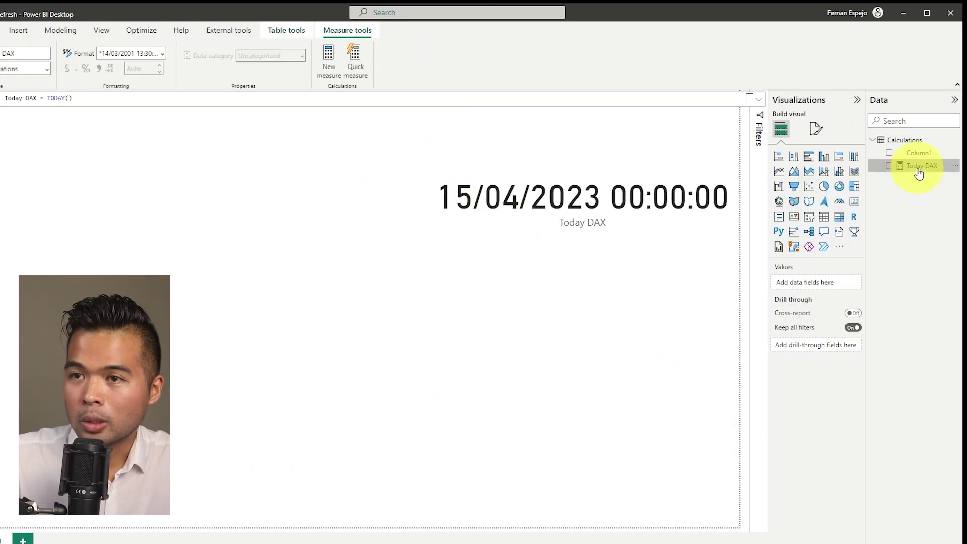
{"action": "left_click_drag", "start_coordinate": [68, 100], "coordinate": [46, 98]}
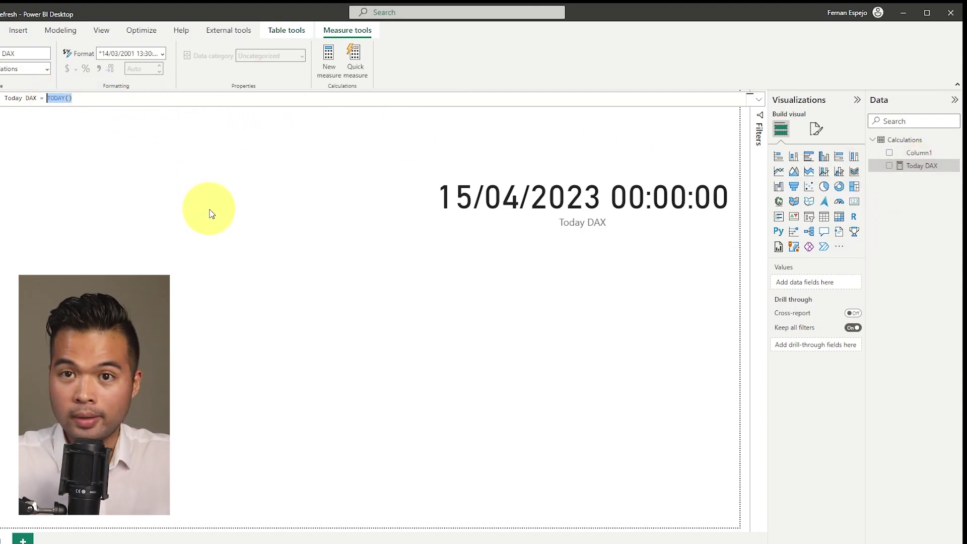
{"action": "type", "text": "NOW"}
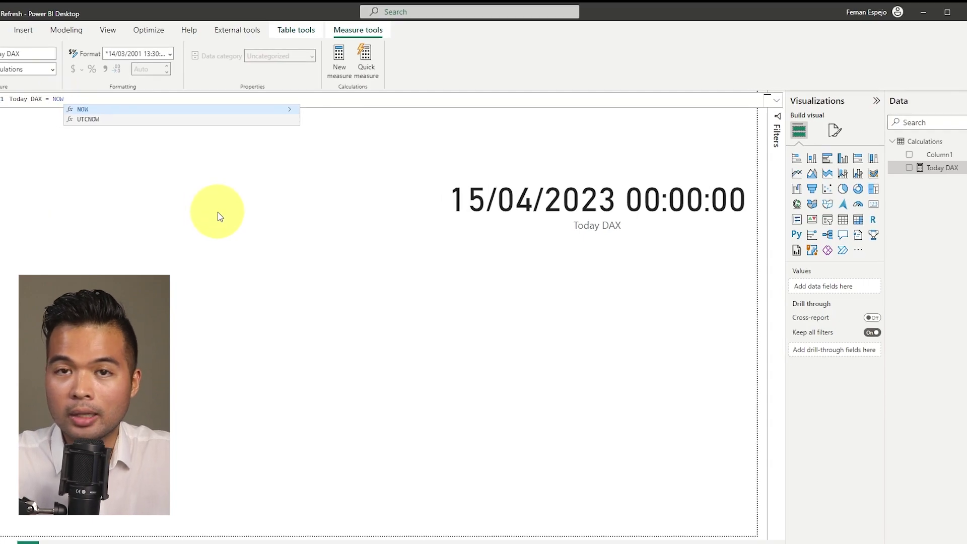
{"action": "type", "text": "("}
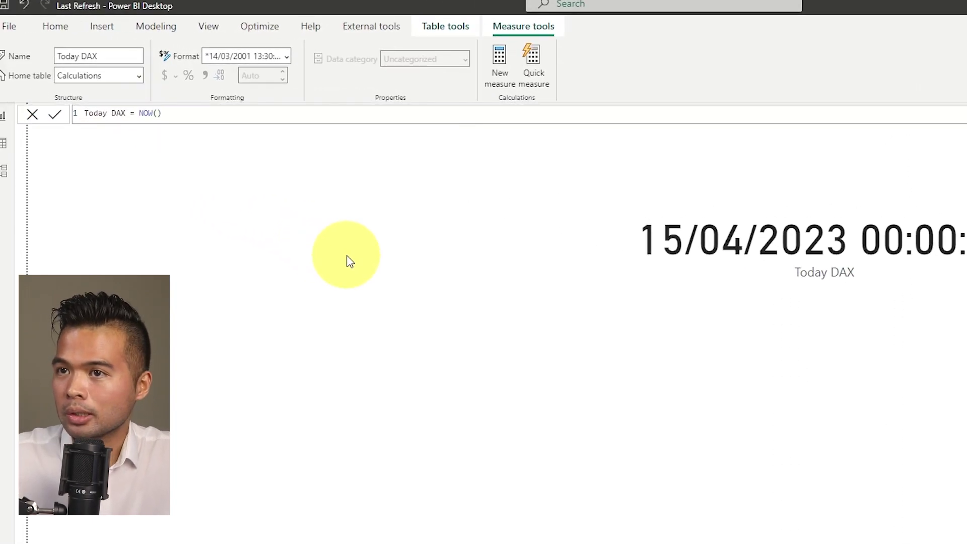
{"action": "key", "text": "Return"}
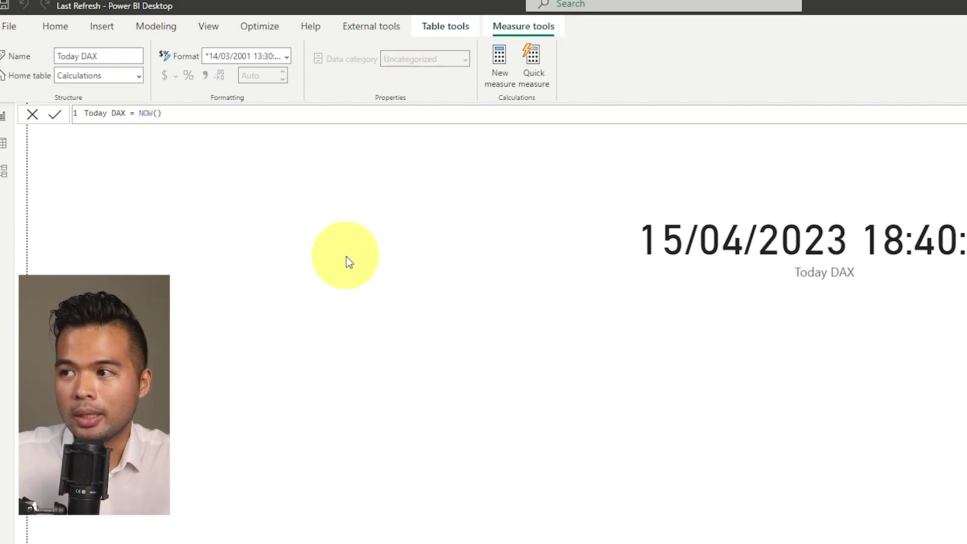
Step: Refresh the report's data
{"action": "left_click", "coordinate": [665, 452]}
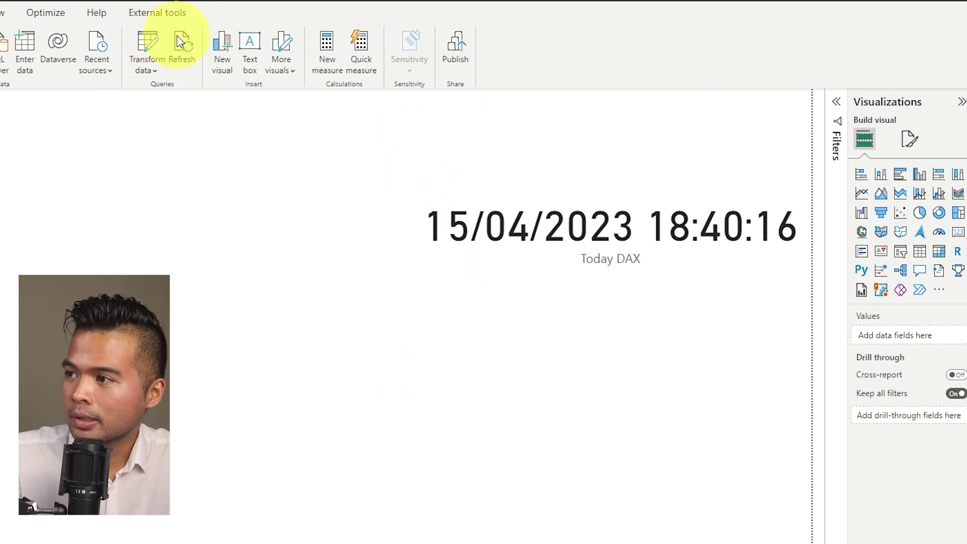
{"action": "left_click", "coordinate": [181, 46]}
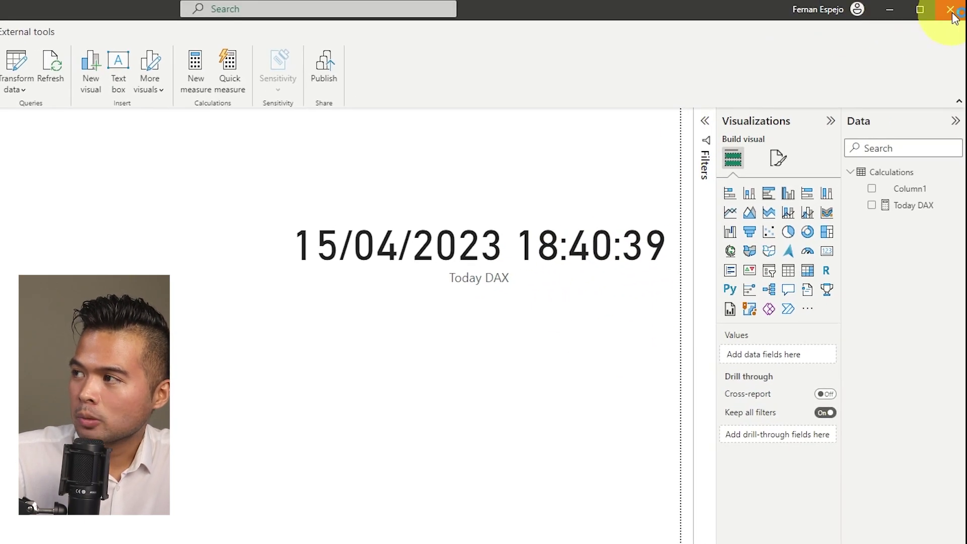
Step: Close the report with its changes saved and reopen the Last Refresh file
{"action": "left_click", "coordinate": [953, 15]}
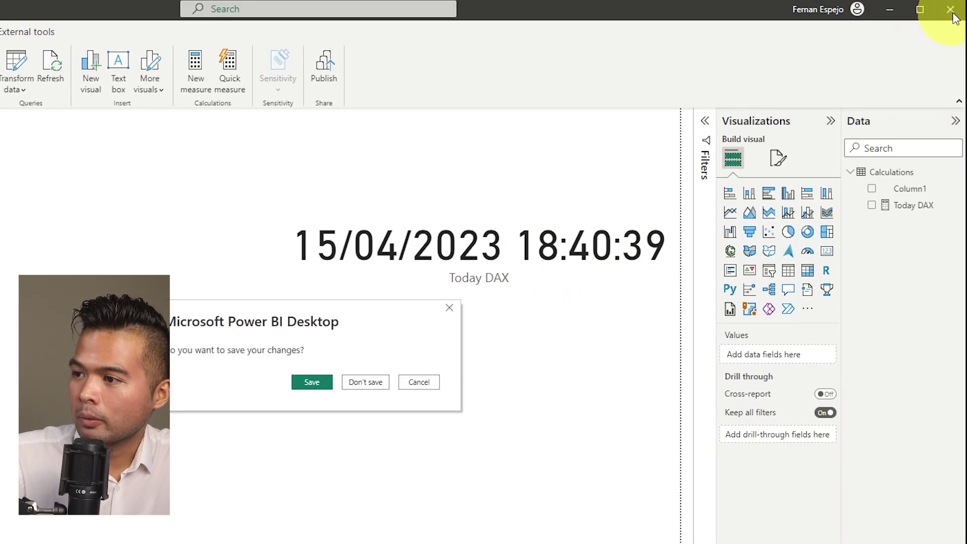
{"action": "left_click", "coordinate": [317, 386]}
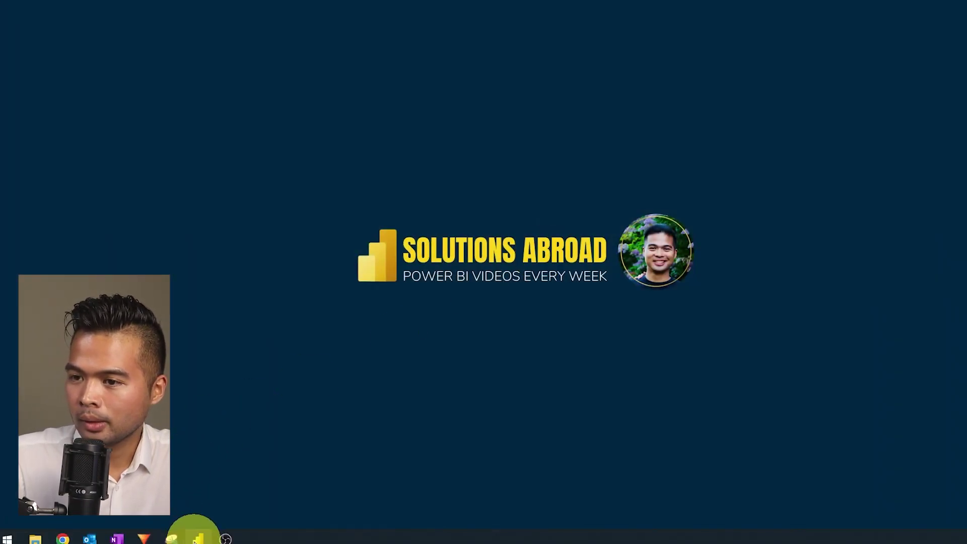
{"action": "right_click", "coordinate": [196, 541]}
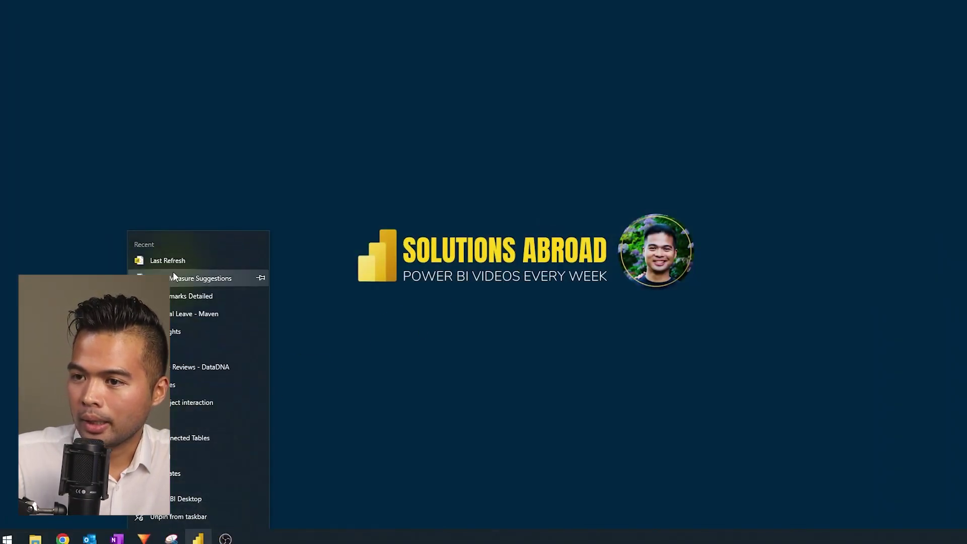
{"action": "left_click", "coordinate": [178, 263]}
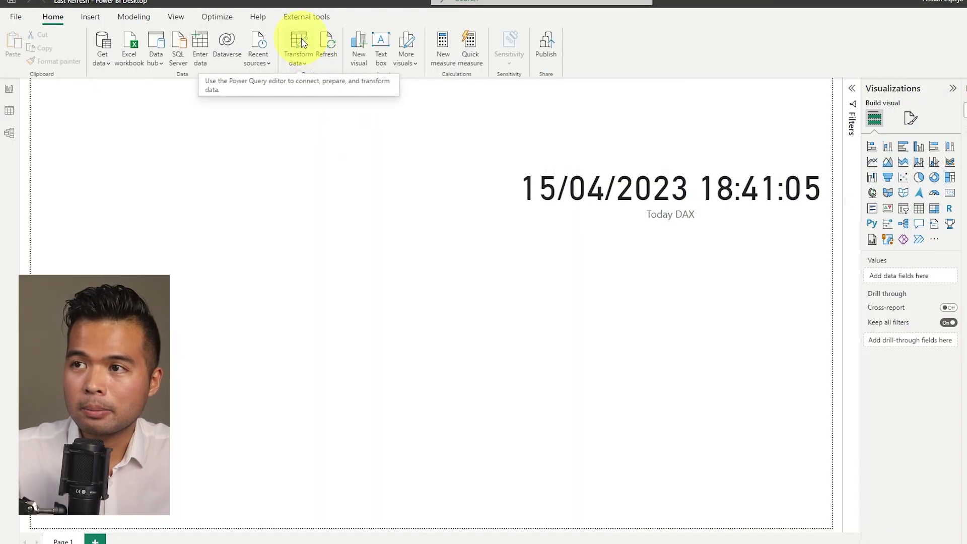
Step: In the Power Query Editor, create a blank query with the formula =DateTime.LocalNow()
{"action": "left_click", "coordinate": [304, 43]}
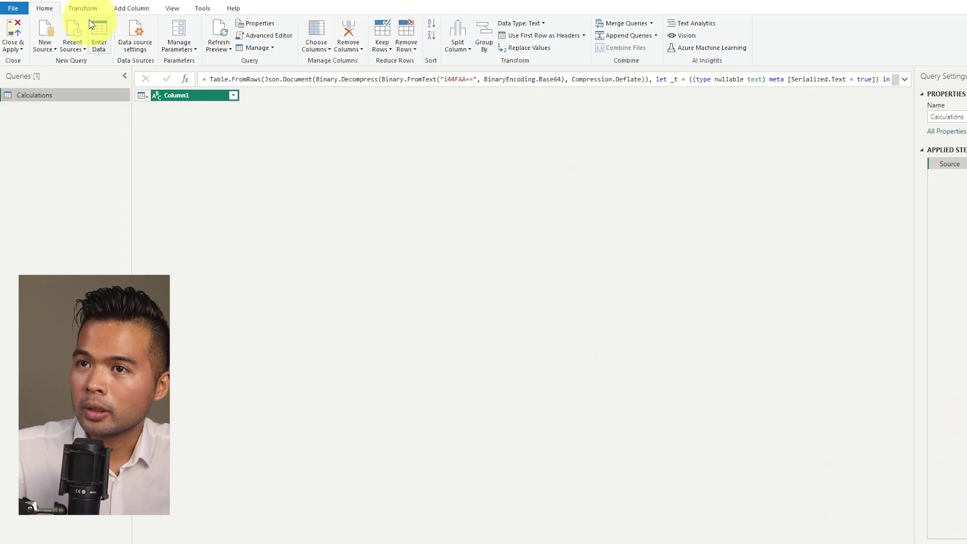
{"action": "left_click", "coordinate": [55, 48]}
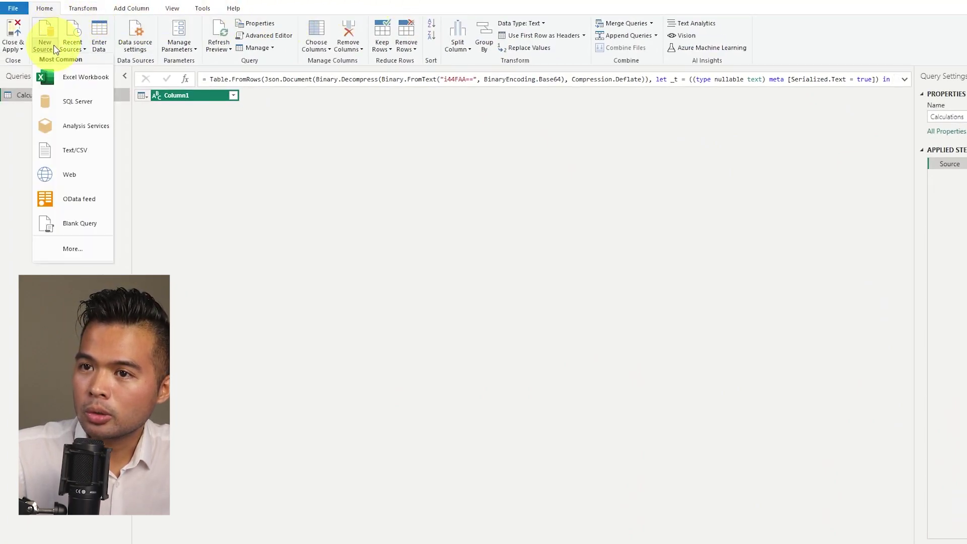
{"action": "left_click", "coordinate": [89, 227]}
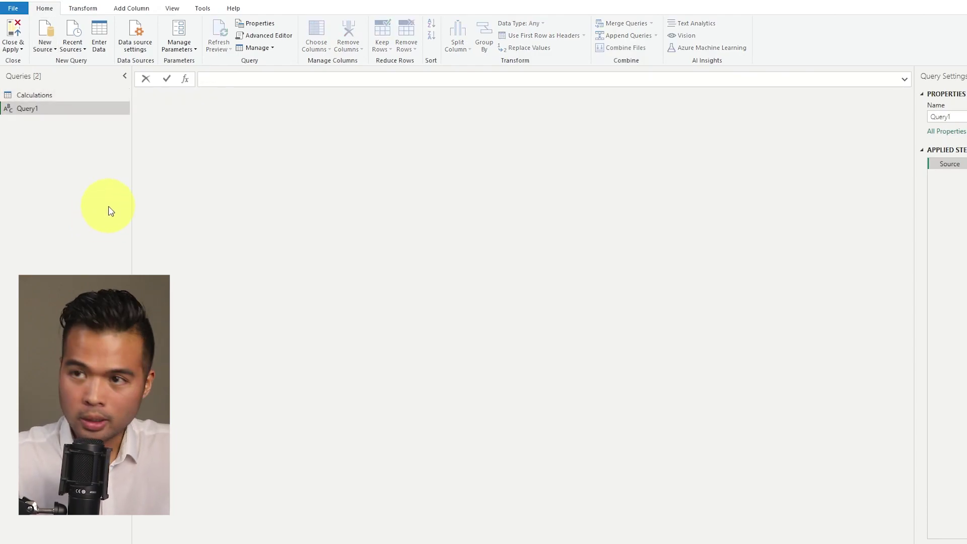
{"action": "type", "text": "= DateTim"}
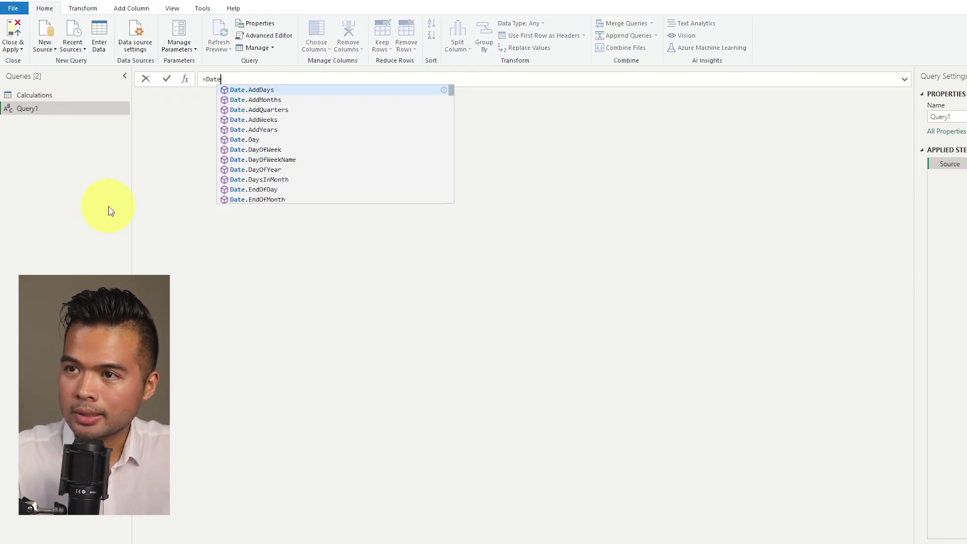
{"action": "type", "text": "e."}
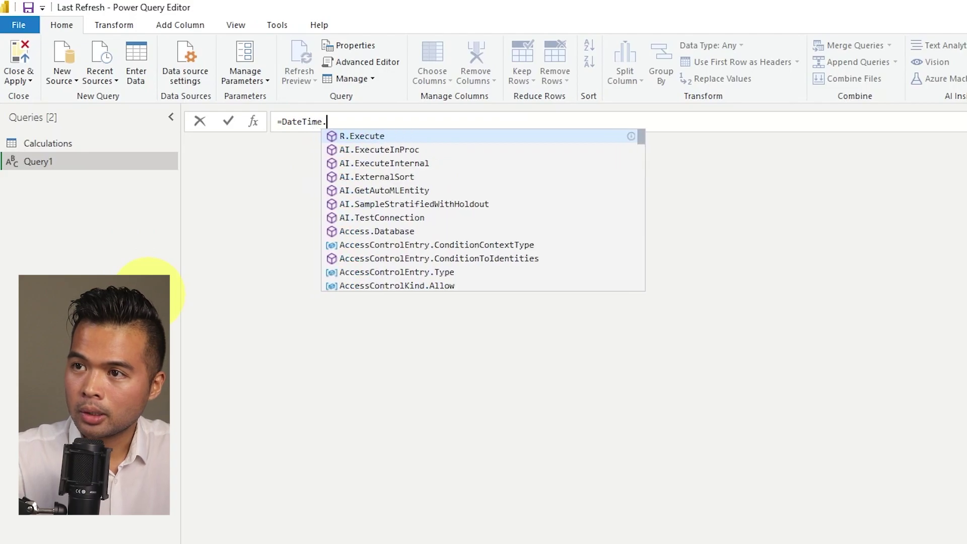
{"action": "type", "text": "LocalNow()"}
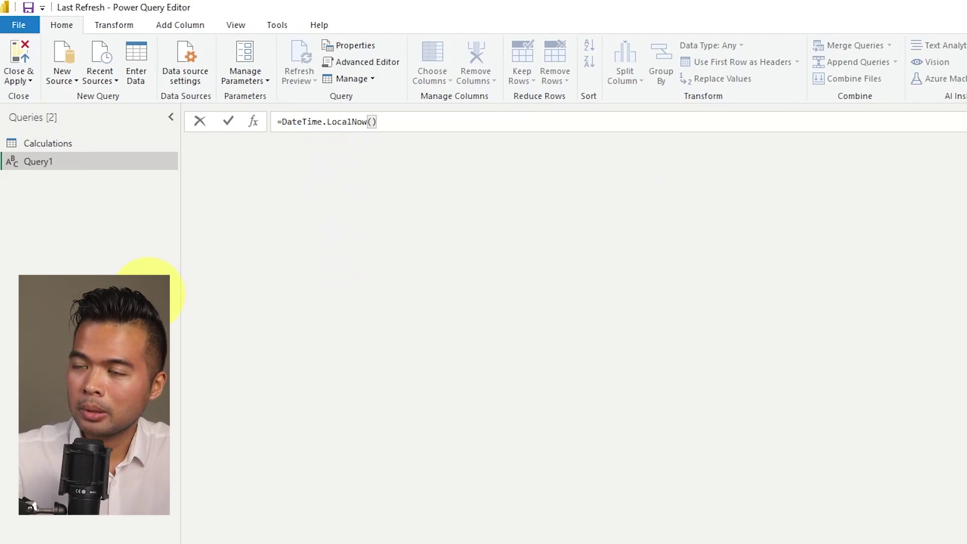
{"action": "key", "text": "Return"}
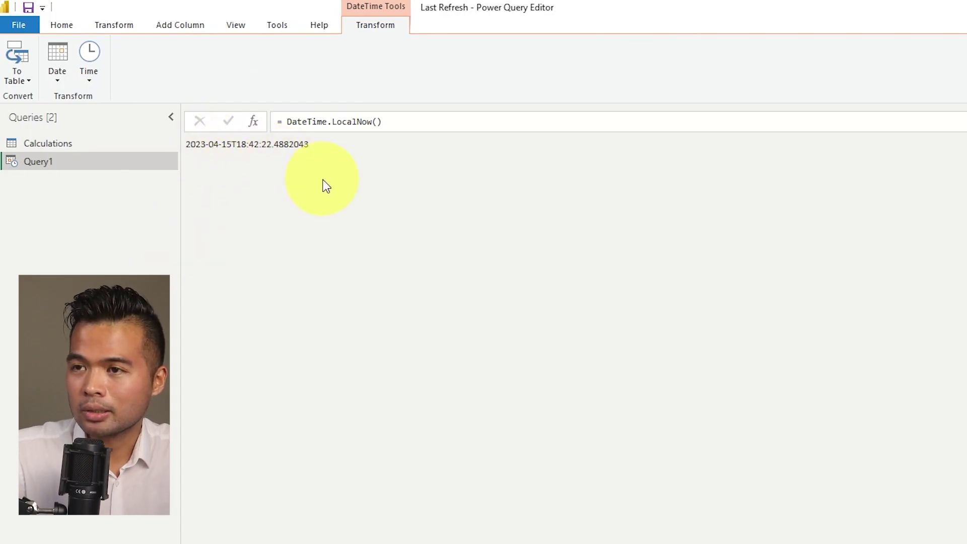
Step: Convert the date-time query to a table and rename its column to Date
{"action": "left_click", "coordinate": [17, 59]}
{"action": "double_click", "coordinate": [244, 144]}
{"action": "type", "text": "Date"}
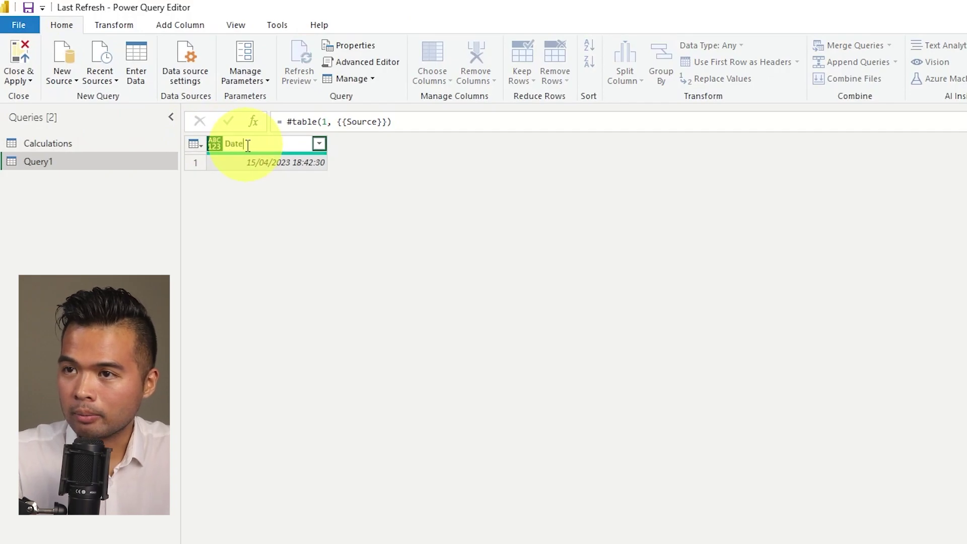
{"action": "key", "text": "Return"}
Step: Rename the new query to Last Refresh
{"action": "double_click", "coordinate": [133, 162]}
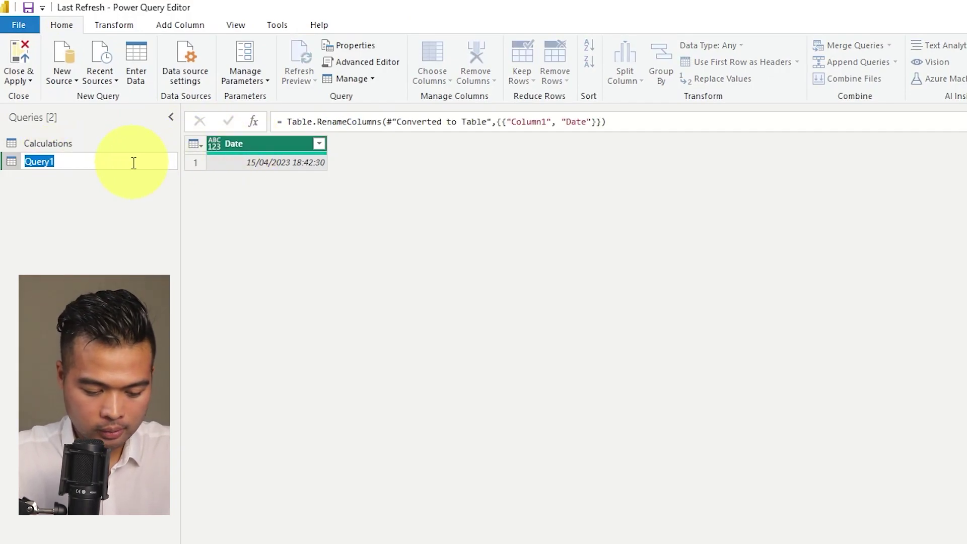
{"action": "type", "text": "Last Refresh"}
{"action": "key", "text": "Return"}
Step: Set the Date column's data type to Date/Time, then close the query editor and apply the changes
{"action": "left_click", "coordinate": [214, 144]}
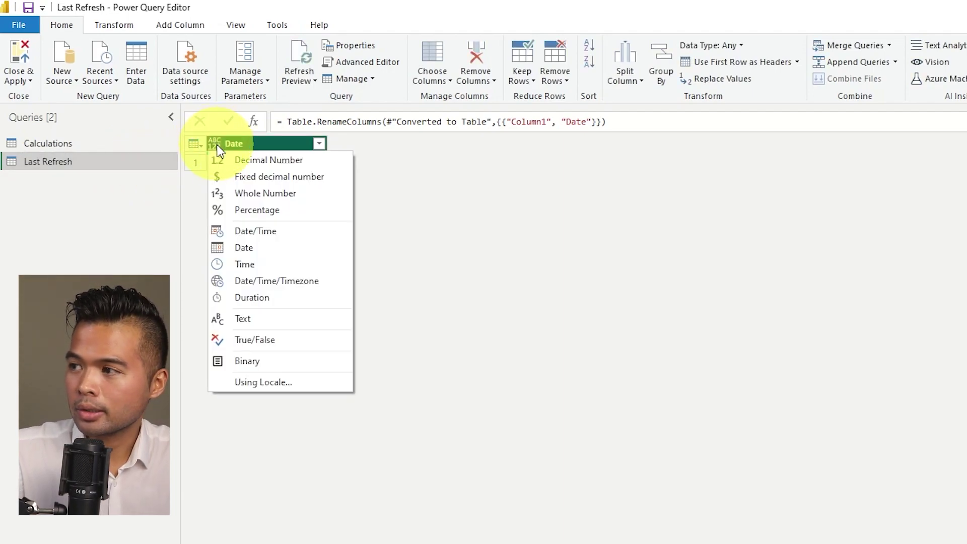
{"action": "left_click", "coordinate": [250, 229]}
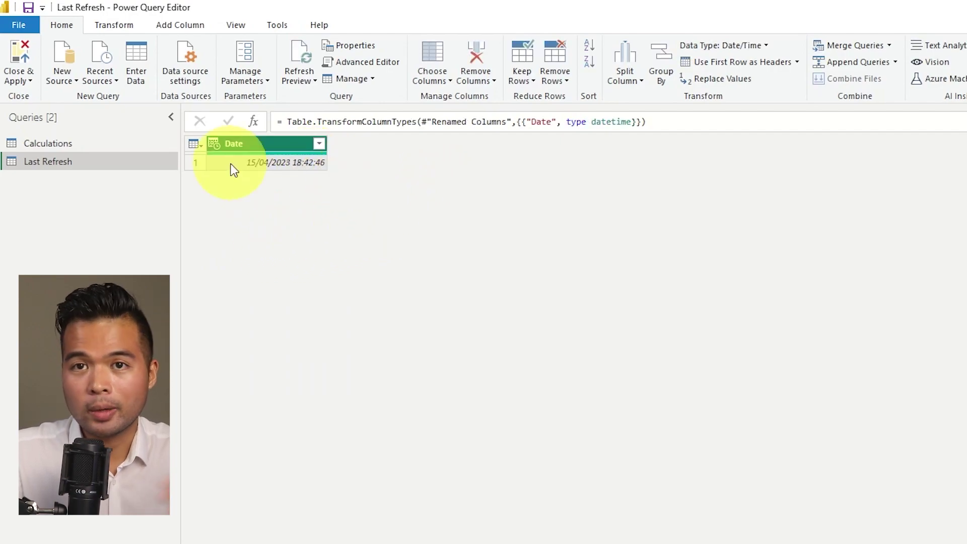
{"action": "left_click", "coordinate": [31, 56]}
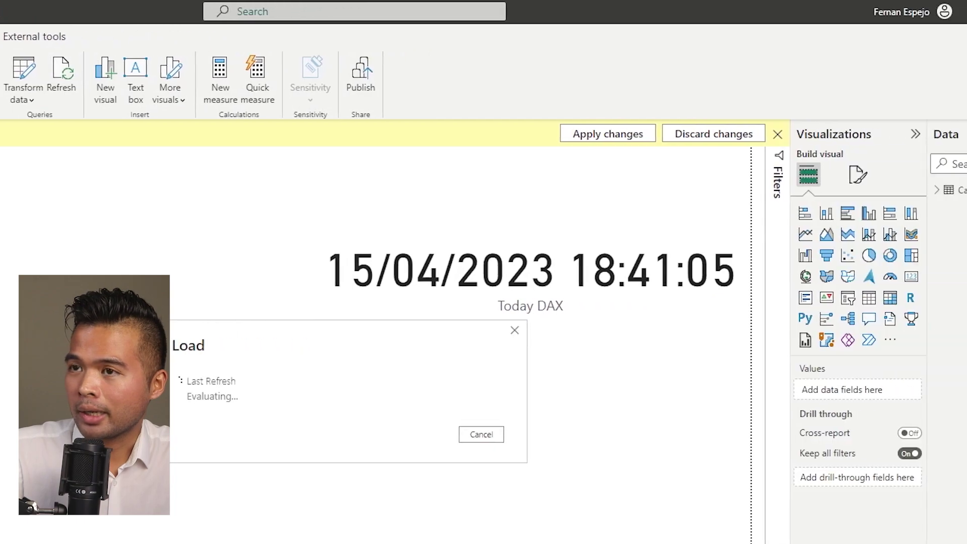
Step: Delete the Today DAX card from the report page
{"action": "left_click", "coordinate": [887, 282]}
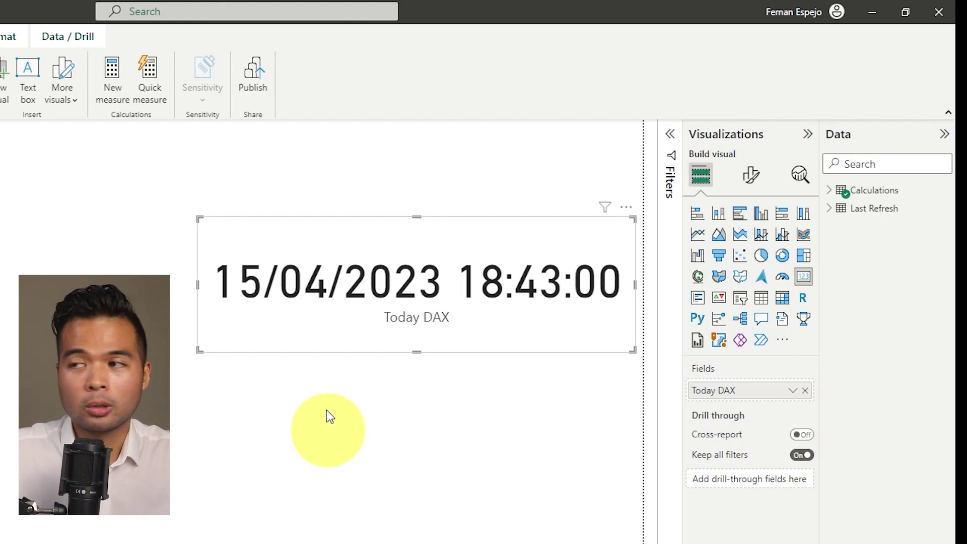
{"action": "left_click_drag", "start_coordinate": [334, 339], "coordinate": [283, 334]}
{"action": "key", "text": "Delete"}
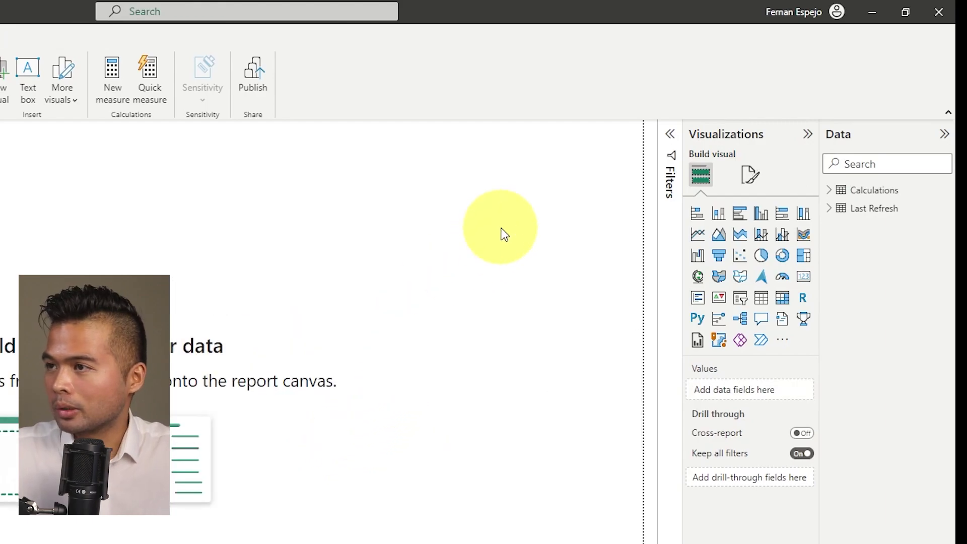
Step: Add a text box in the page's upper-right corner containing the text "Last refresh date"
{"action": "left_click", "coordinate": [135, 39]}
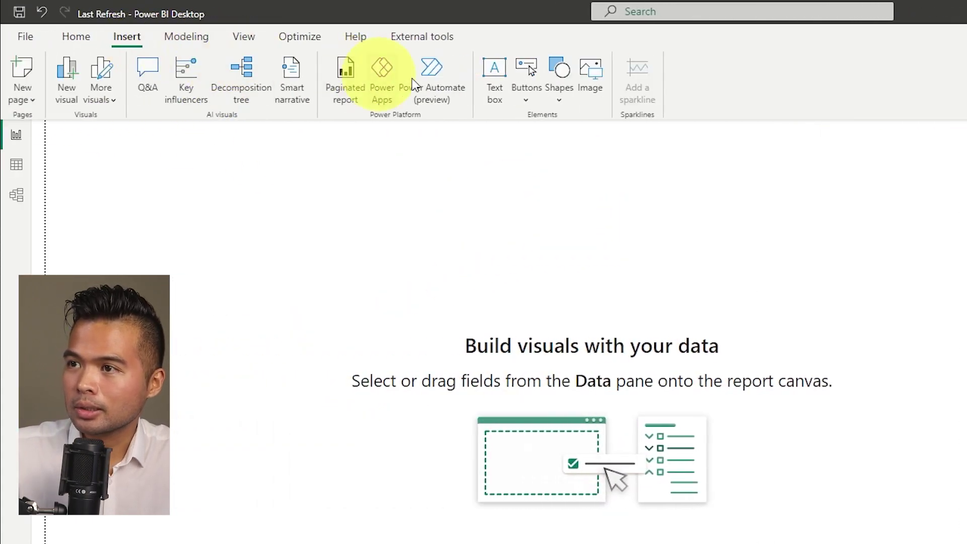
{"action": "left_click", "coordinate": [491, 77]}
{"action": "left_click_drag", "start_coordinate": [173, 356], "coordinate": [164, 182]}
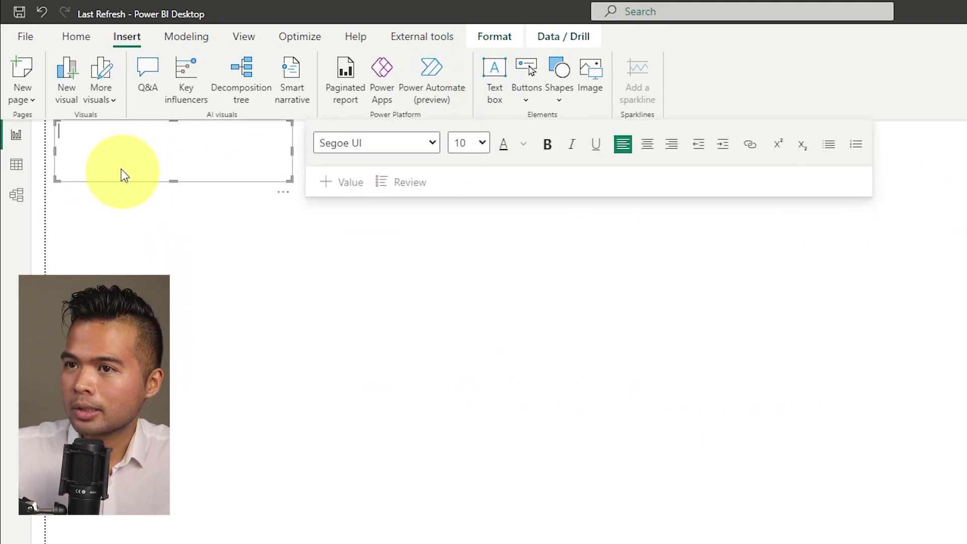
{"action": "left_click_drag", "start_coordinate": [143, 124], "coordinate": [966, 138]}
{"action": "type", "text": "Last re"}
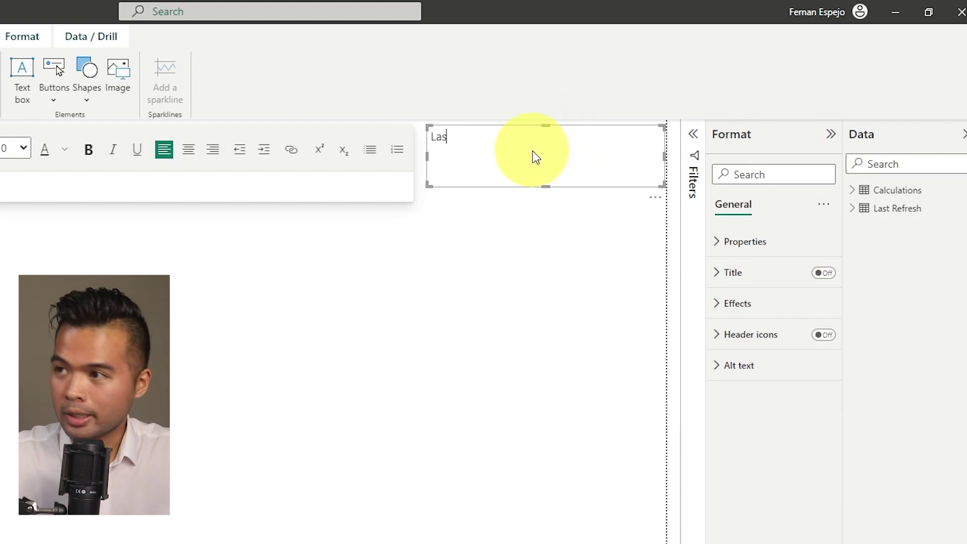
{"action": "type", "text": "dat"}
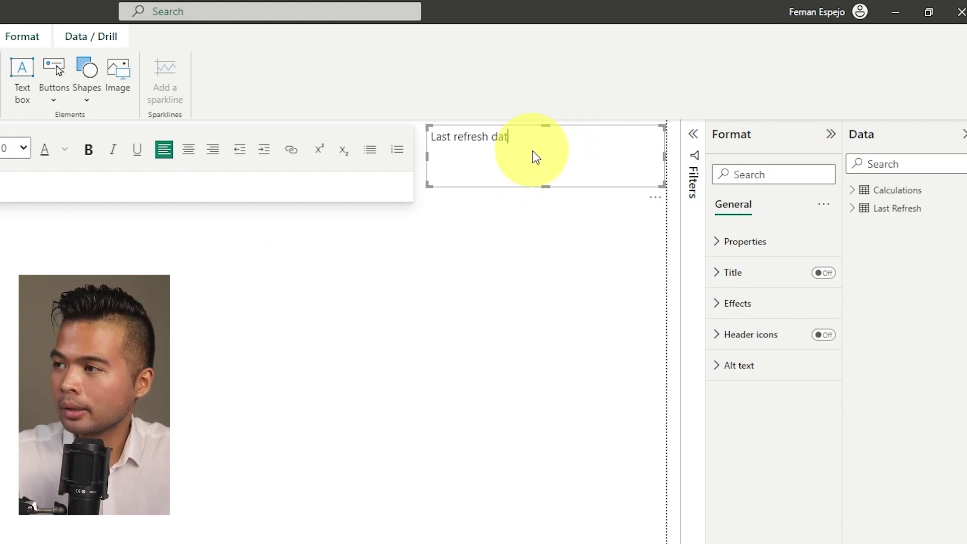
{"action": "type", "text": "e"}
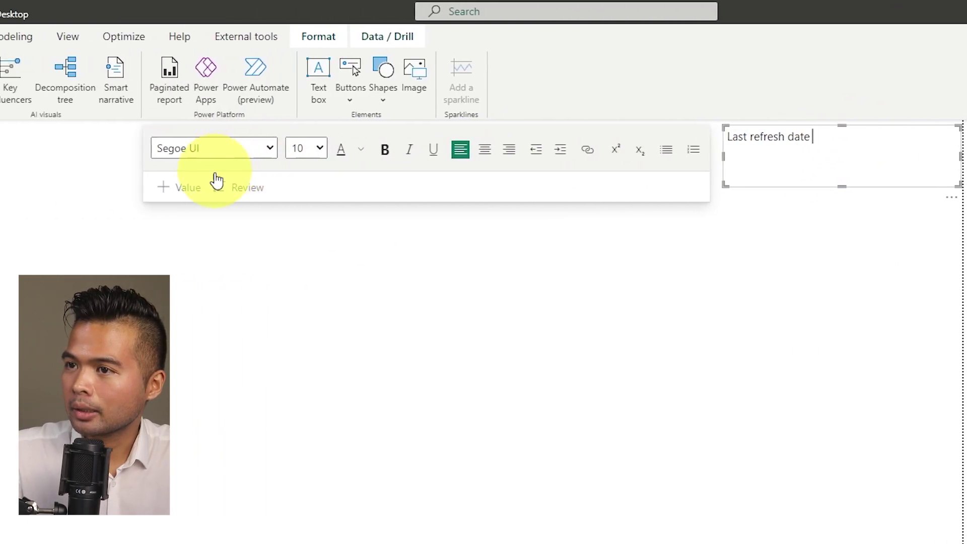
{"action": "left_click", "coordinate": [357, 188]}
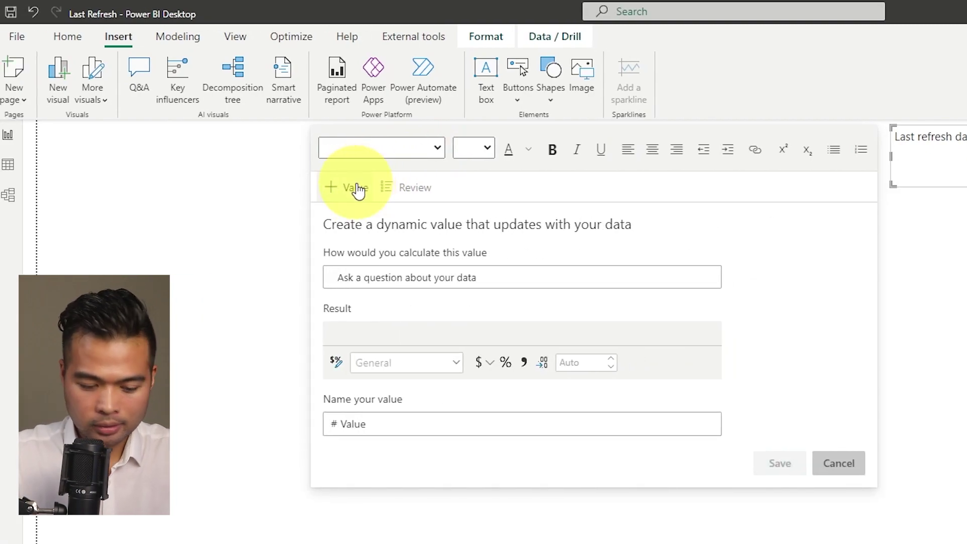
{"action": "type", "text": "last refresh da"}
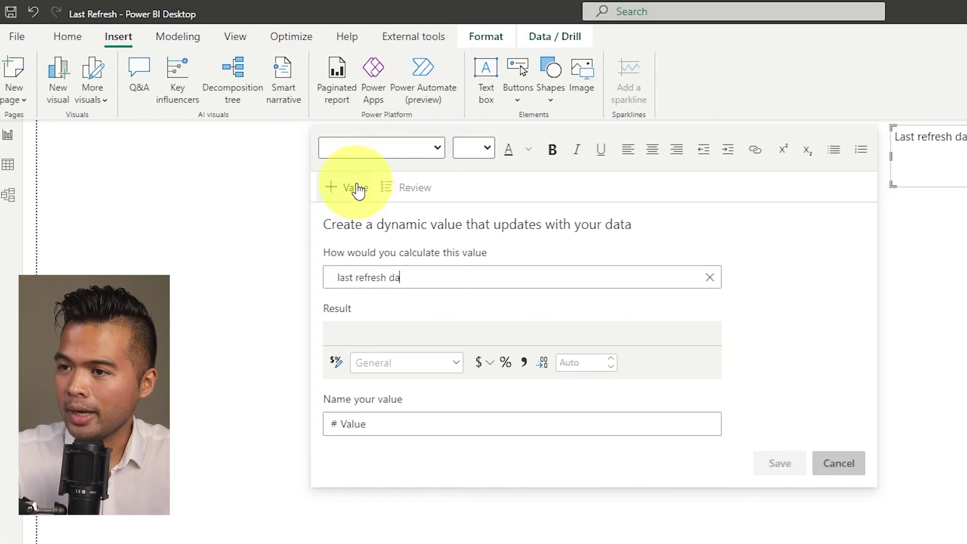
{"action": "type", "text": "te"}
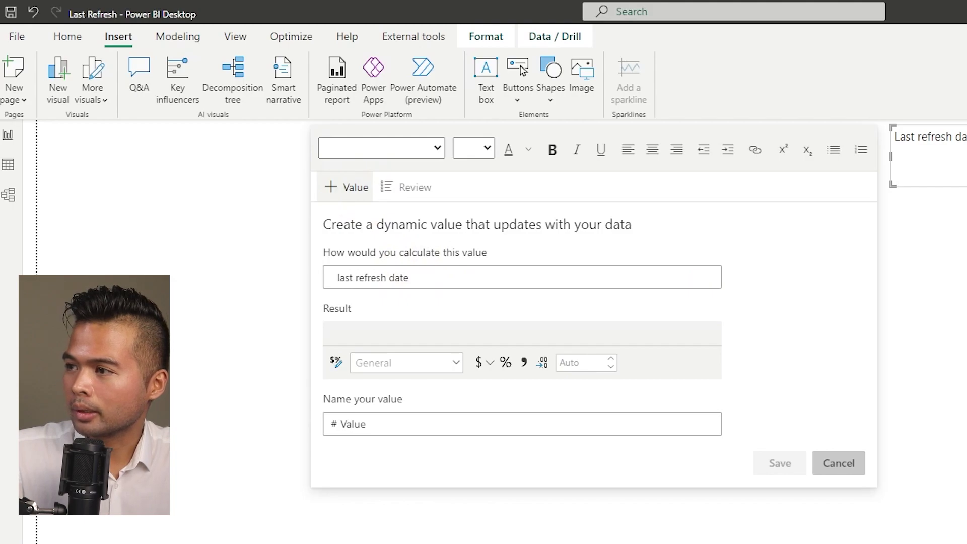
{"action": "left_click", "coordinate": [837, 466]}
Step: Add a dynamic value calculated as "max of last refresh" after the text box's label and save it
{"action": "left_click", "coordinate": [353, 189]}
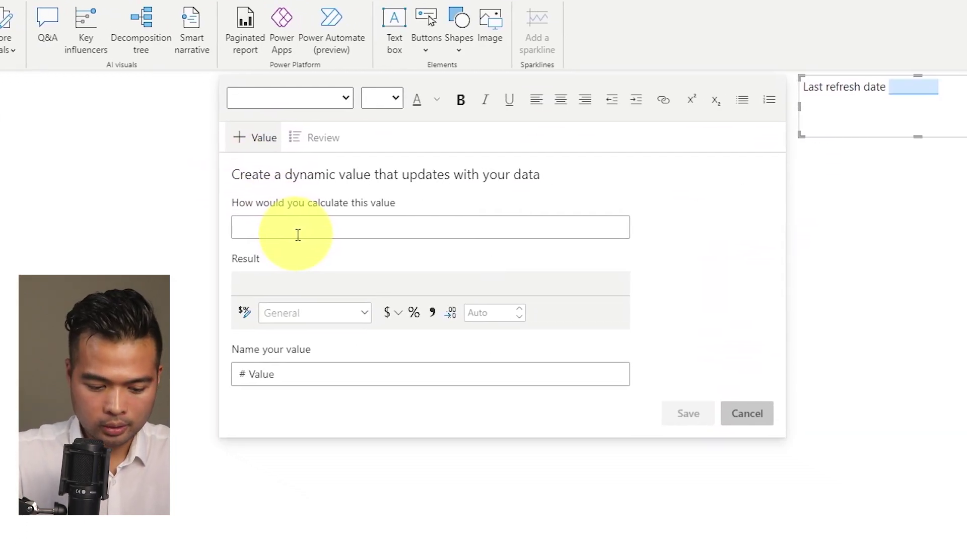
{"action": "type", "text": "max of last refresh"}
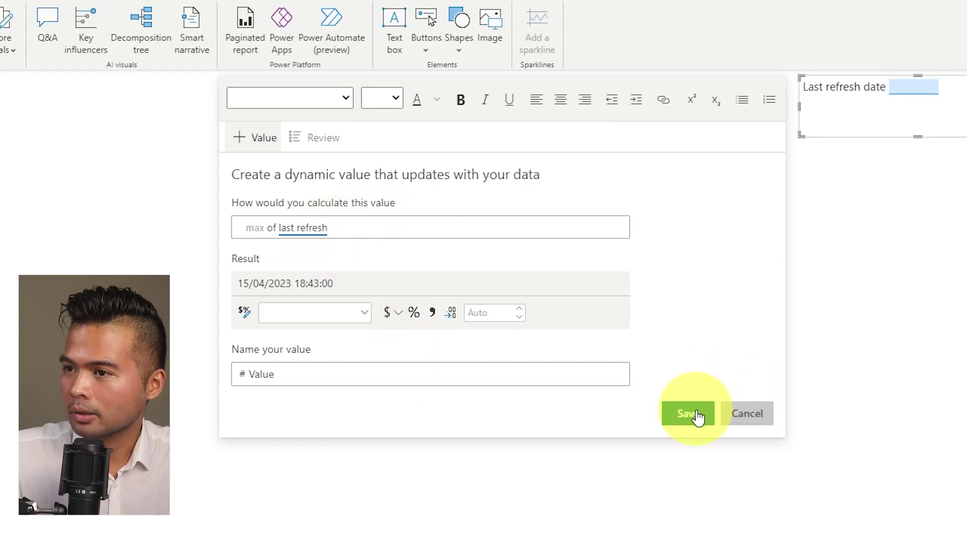
{"action": "left_click", "coordinate": [672, 409]}
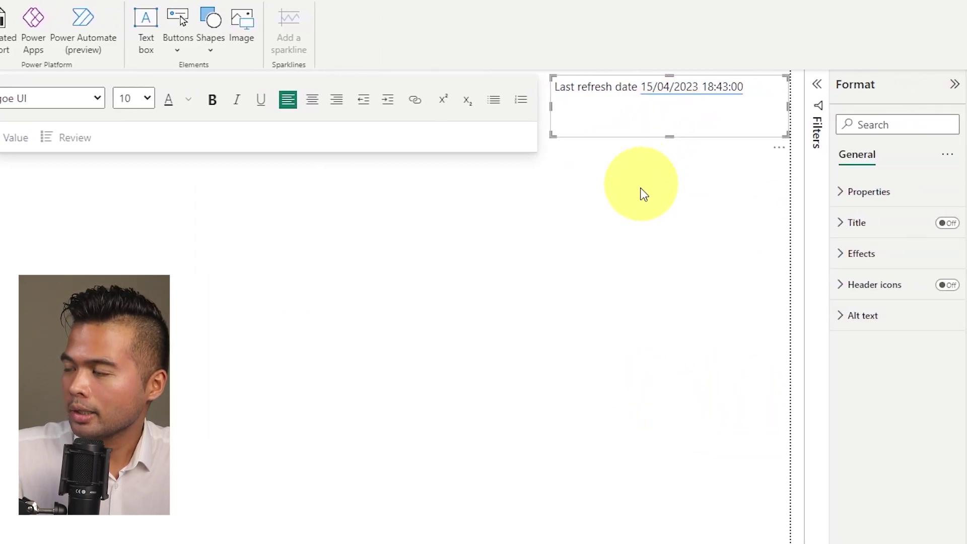
{"action": "left_click", "coordinate": [892, 194]}
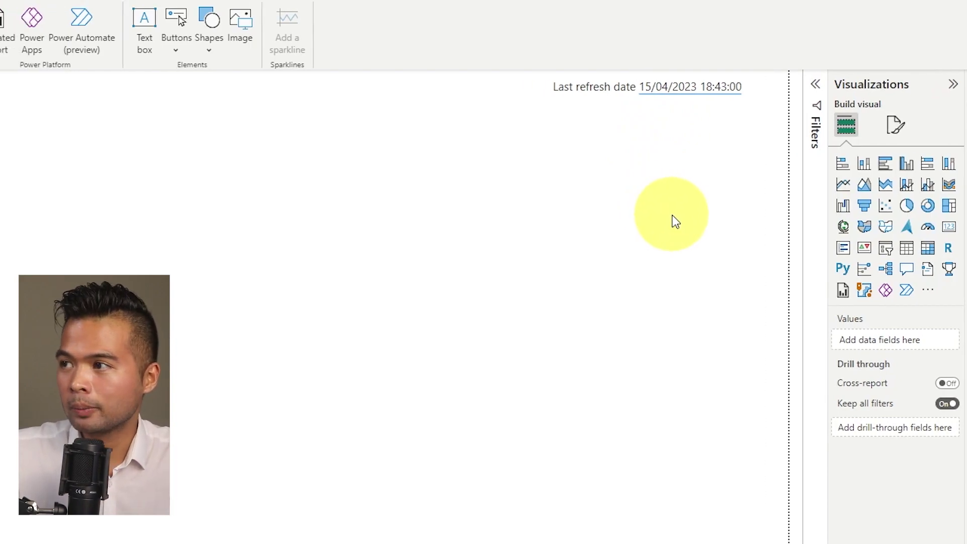
Step: Refresh the report data, then close and reopen the Last Refresh report
{"action": "left_click", "coordinate": [101, 1]}
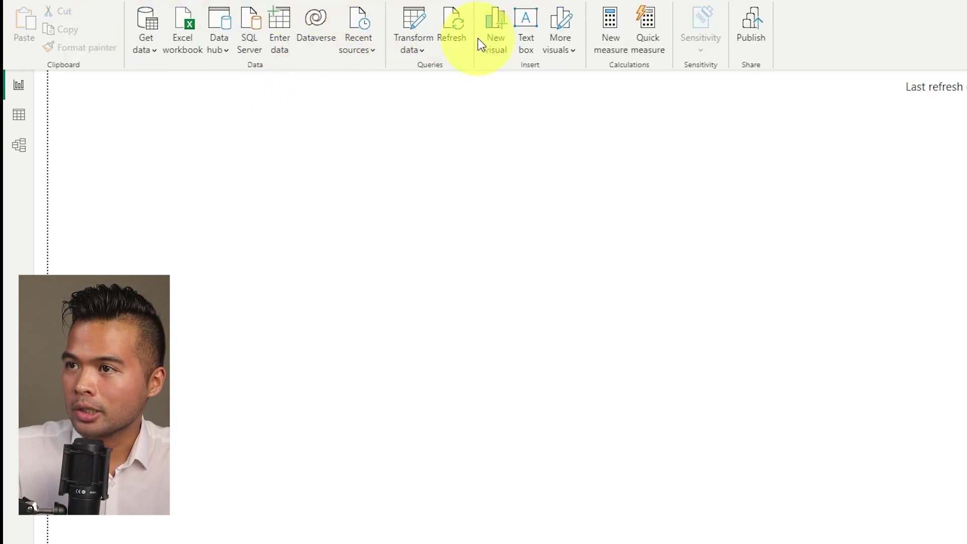
{"action": "left_click", "coordinate": [453, 19]}
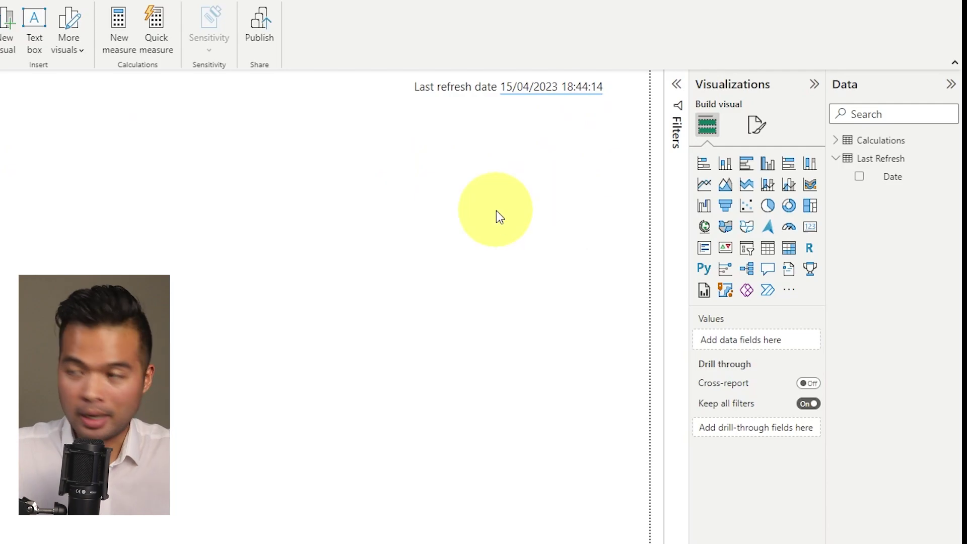
{"action": "left_click", "coordinate": [940, 9]}
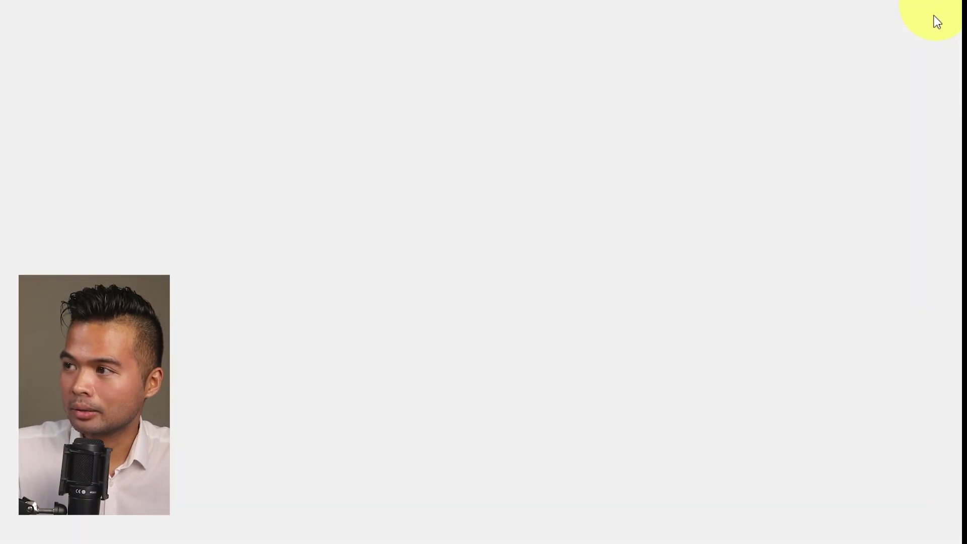
{"action": "right_click", "coordinate": [186, 534]}
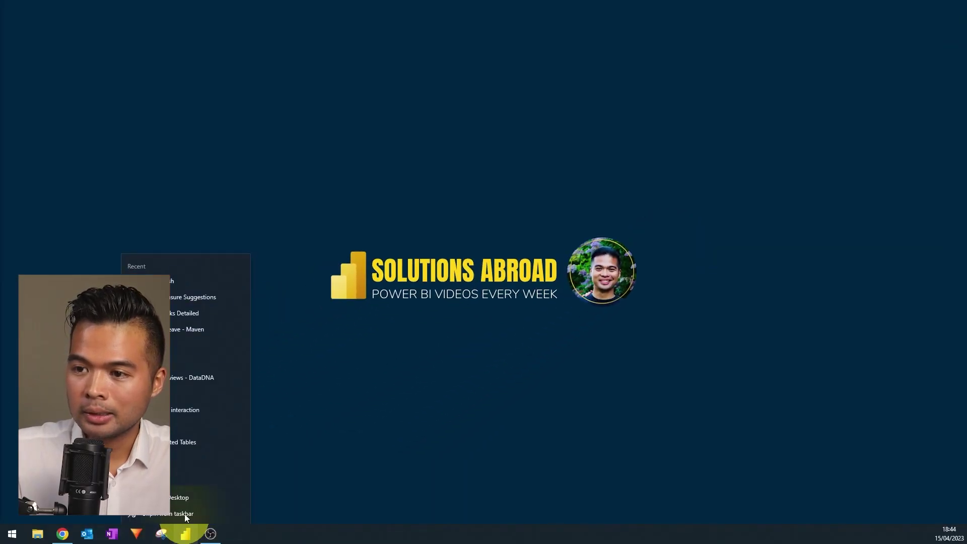
{"action": "left_click", "coordinate": [171, 279]}
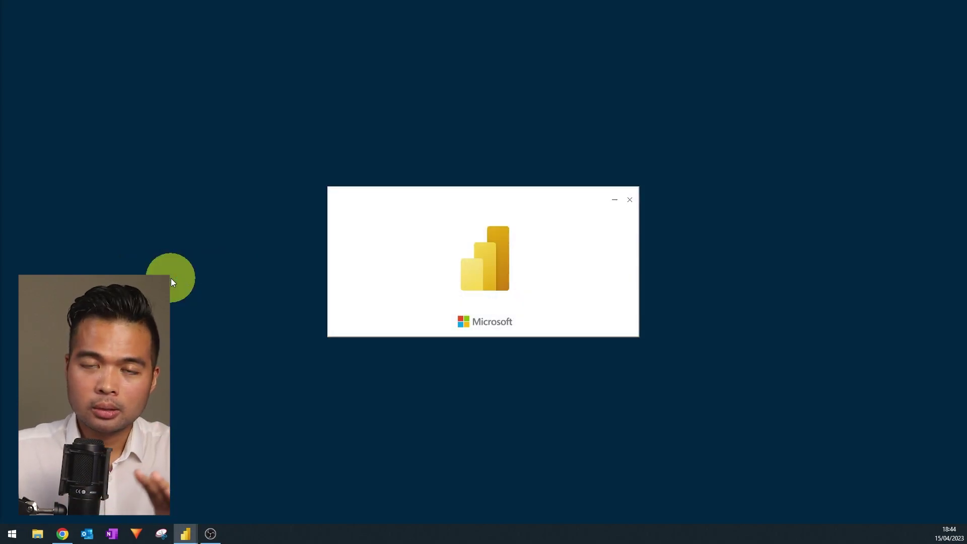
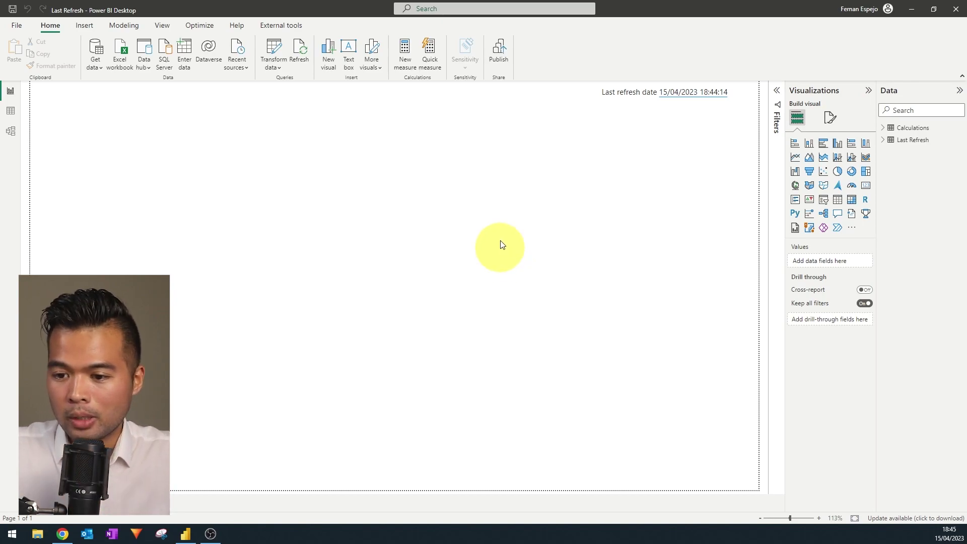
Step: Open the Power BI service in Chrome and check the data storage region in the About Power BI information
{"action": "left_click", "coordinate": [68, 538]}
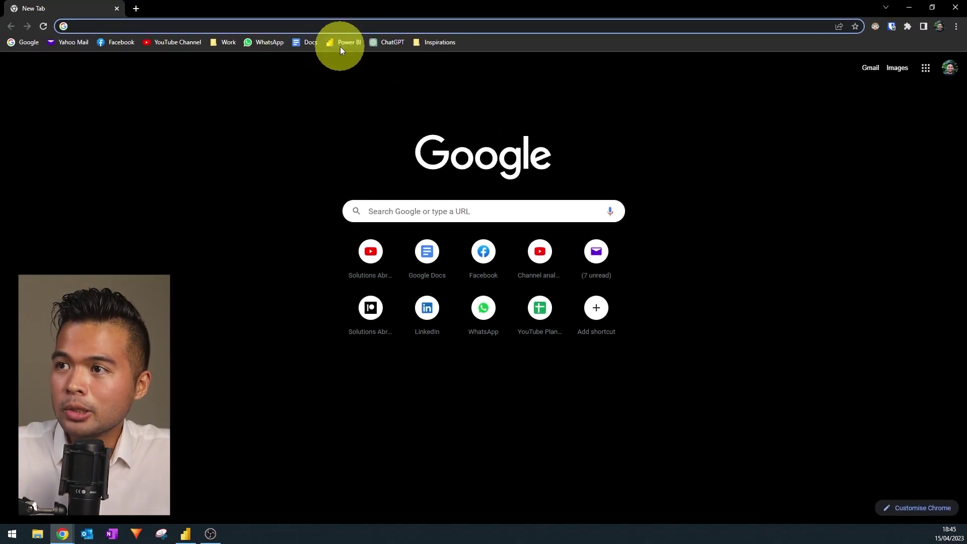
{"action": "left_click", "coordinate": [343, 43]}
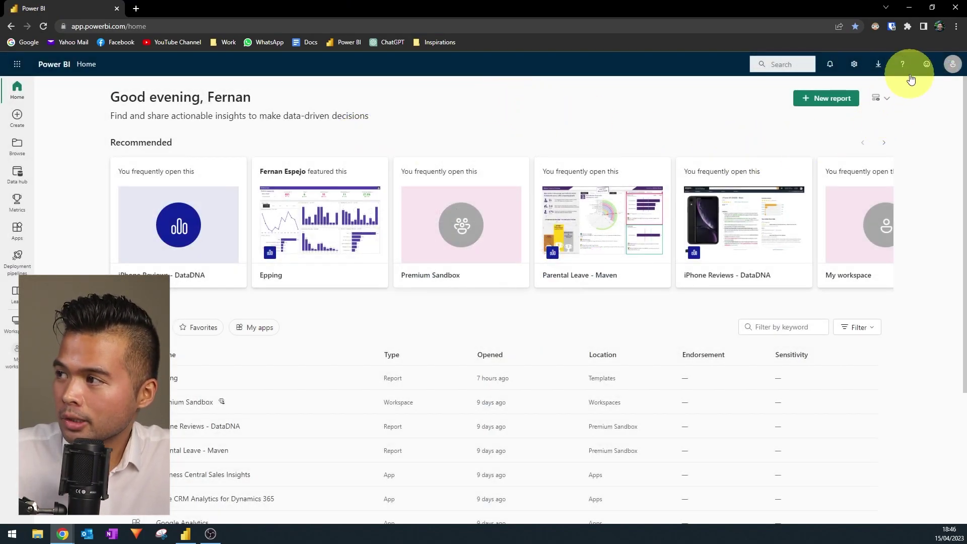
{"action": "left_click", "coordinate": [904, 67]}
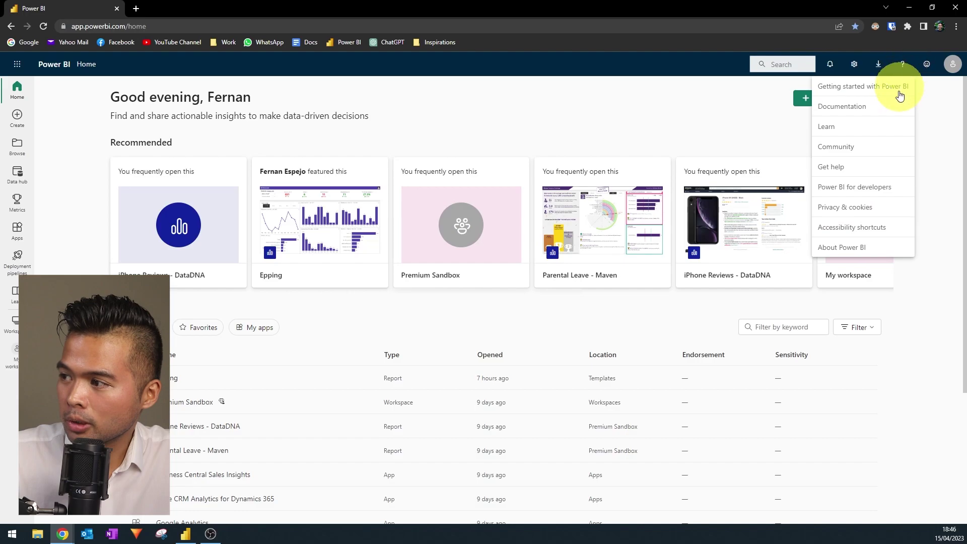
{"action": "left_click", "coordinate": [875, 246]}
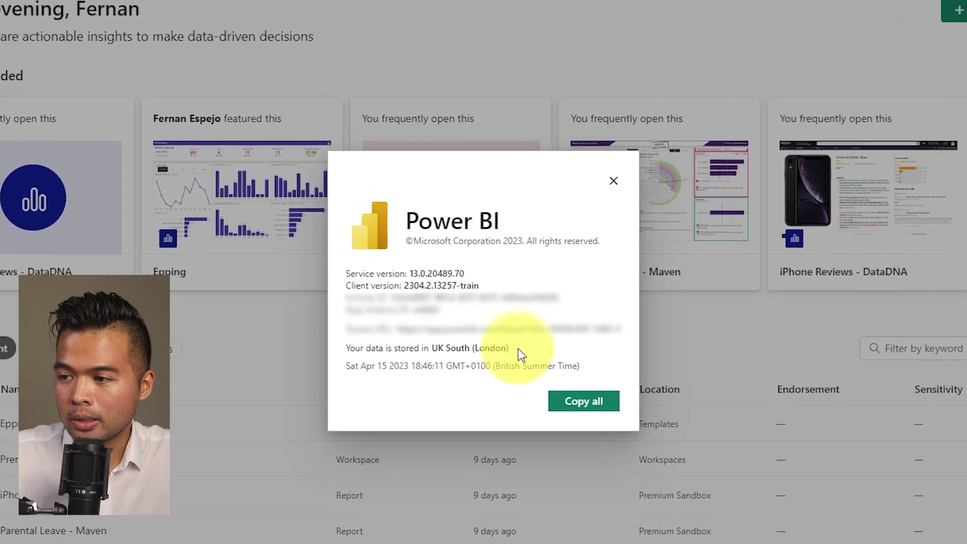
{"action": "left_click_drag", "start_coordinate": [506, 327], "coordinate": [432, 349]}
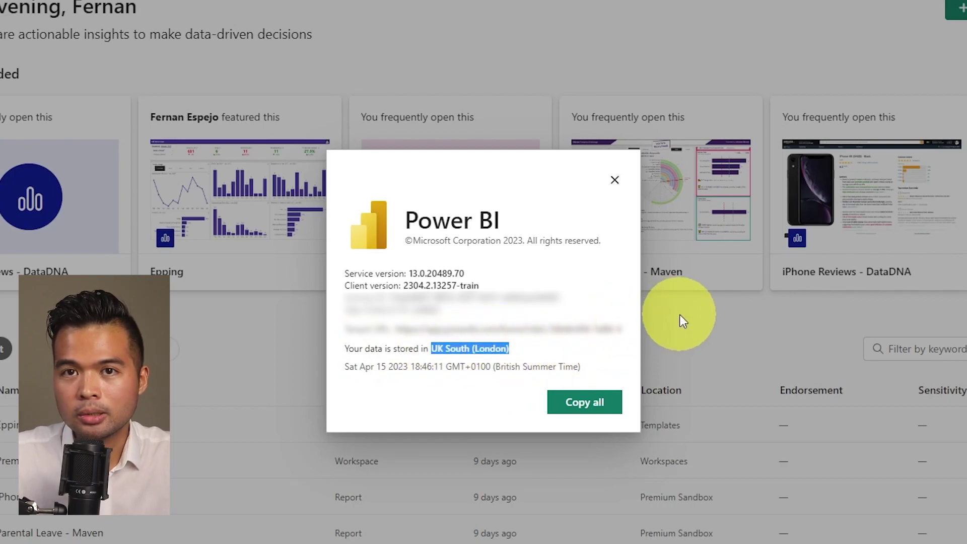
{"action": "left_click", "coordinate": [588, 367]}
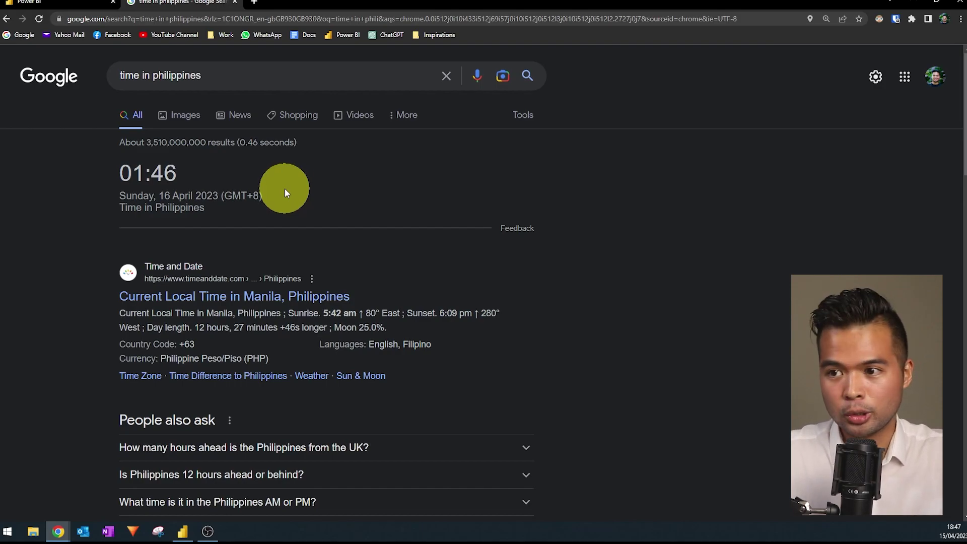
Step: Switch to Power BI Desktop and duplicate the Date column of the Last Refresh query in the Power Query Editor
{"action": "left_click", "coordinate": [183, 531]}
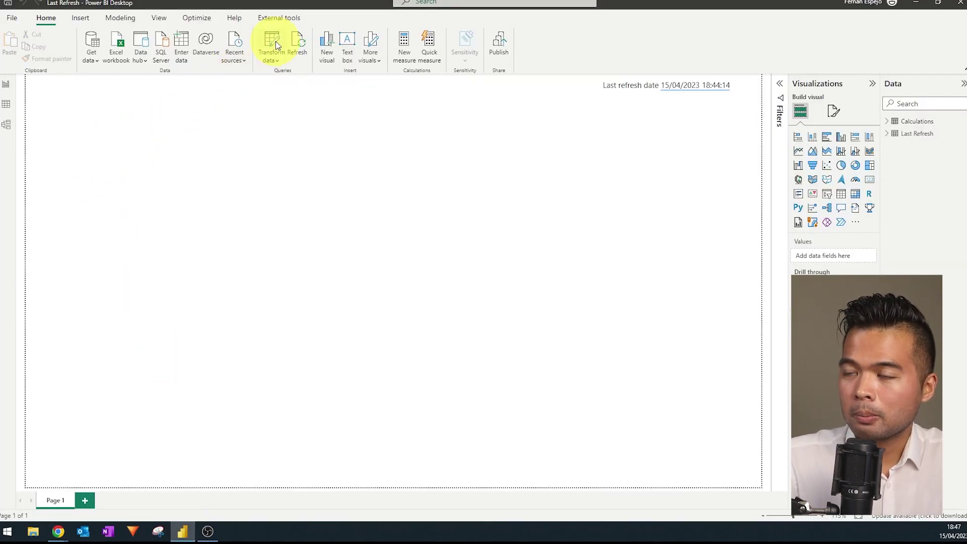
{"action": "left_click", "coordinate": [272, 44]}
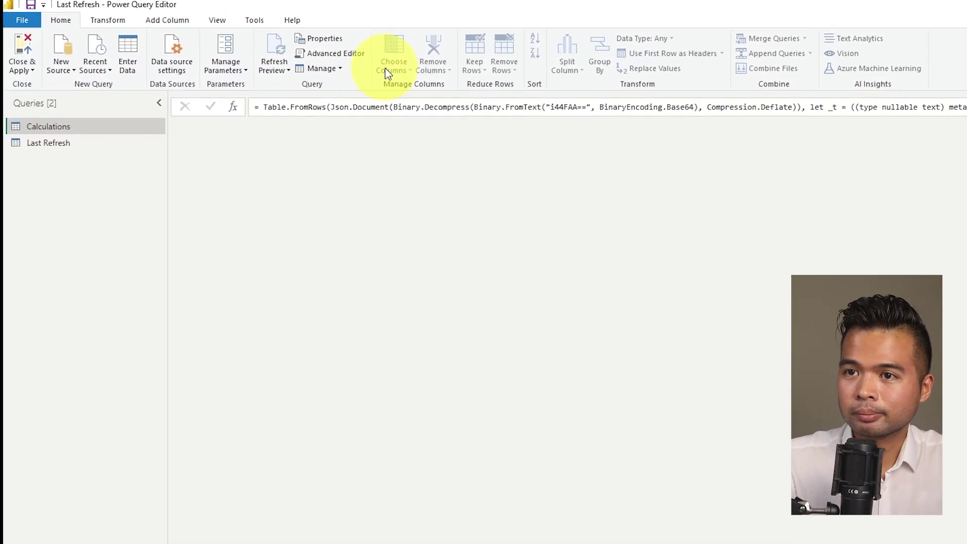
{"action": "left_click", "coordinate": [89, 163]}
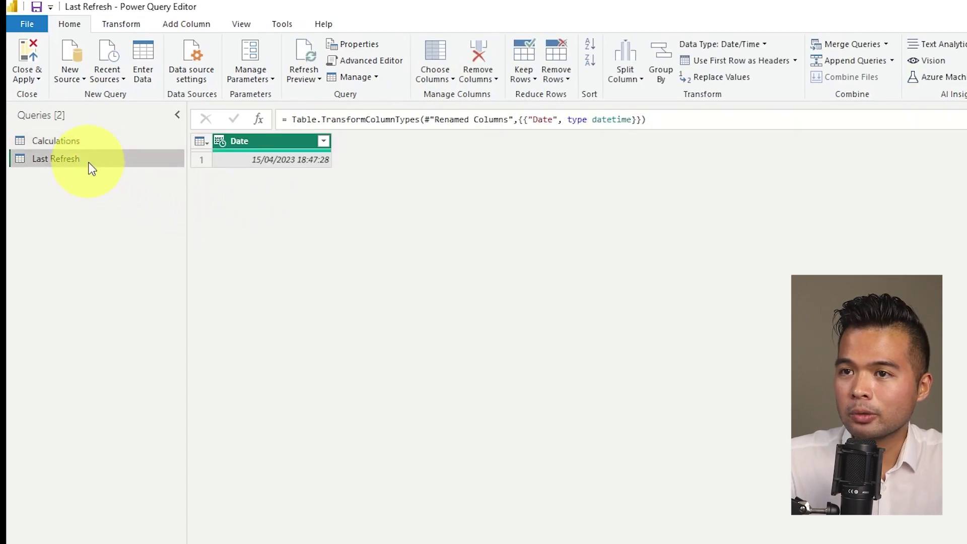
{"action": "right_click", "coordinate": [281, 144]}
{"action": "left_click", "coordinate": [322, 207]}
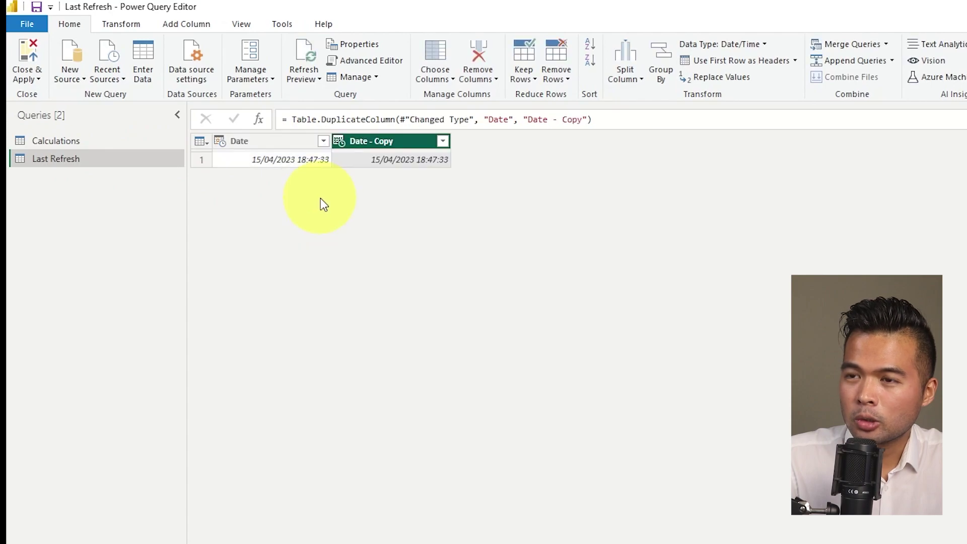
Step: Rename the duplicated column to DateTimeZone and set its data type to Date/Time/Timezone
{"action": "double_click", "coordinate": [400, 142]}
{"action": "type", "text": "DateTimeZone"}
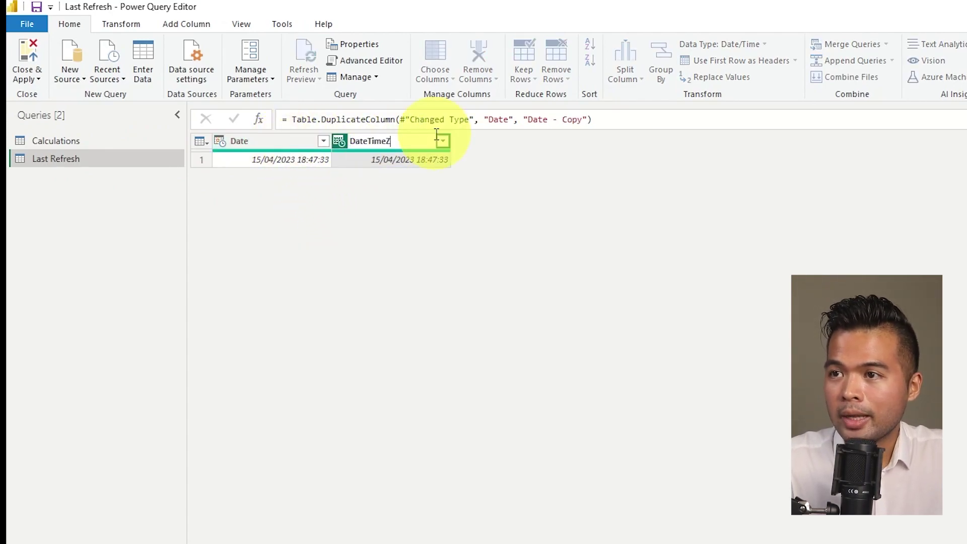
{"action": "key", "text": "Return"}
{"action": "left_click", "coordinate": [340, 141]}
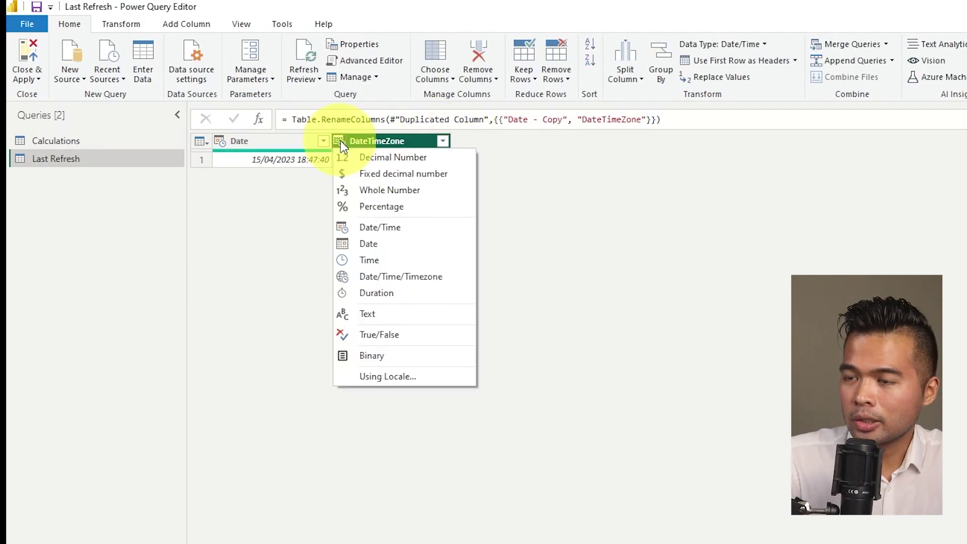
{"action": "left_click", "coordinate": [409, 278]}
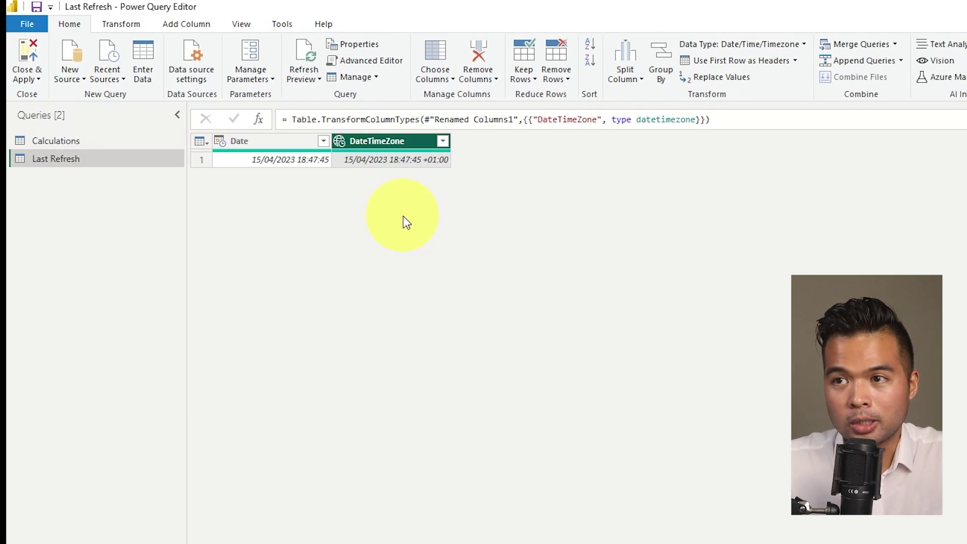
Step: Start a custom column in the Last Refresh query with the formula DateTimeZone.SwitchZone([DateTimeZone], 8)
{"action": "left_click", "coordinate": [197, 24]}
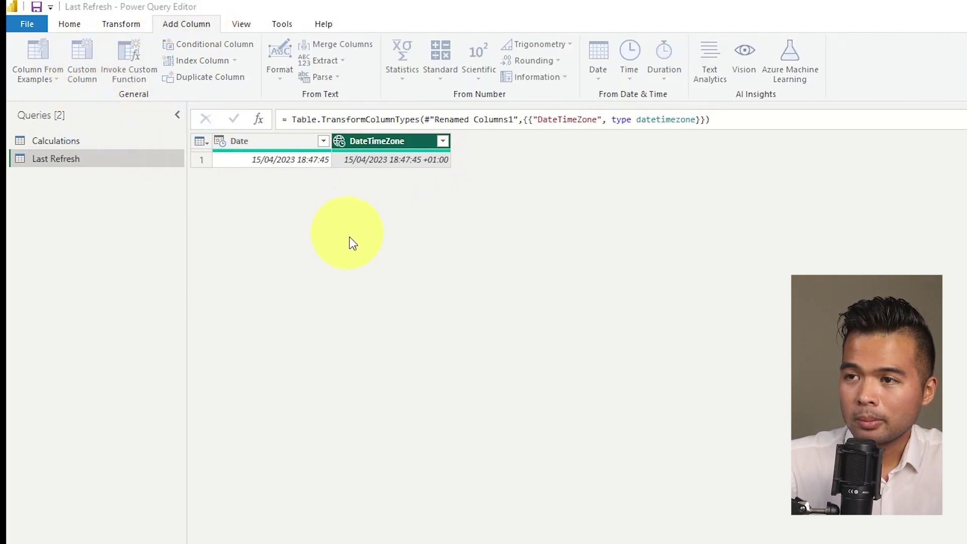
{"action": "type", "text": "DateTimeZone.Swit"}
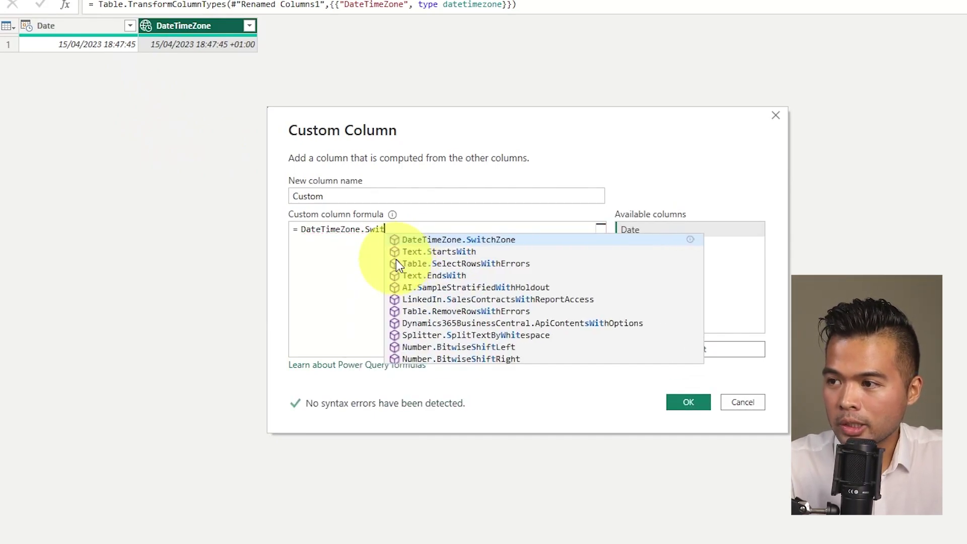
{"action": "type", "text": "chZone("}
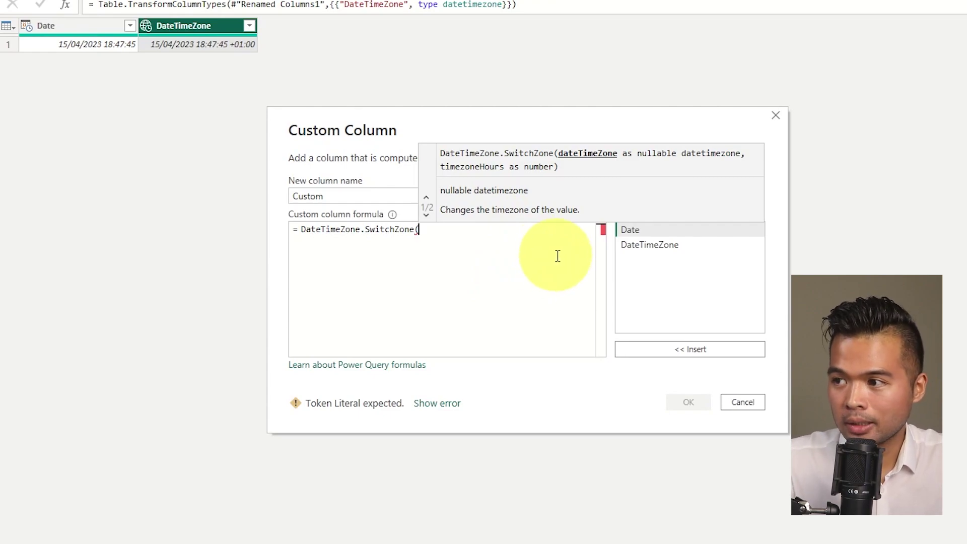
{"action": "double_click", "coordinate": [657, 247]}
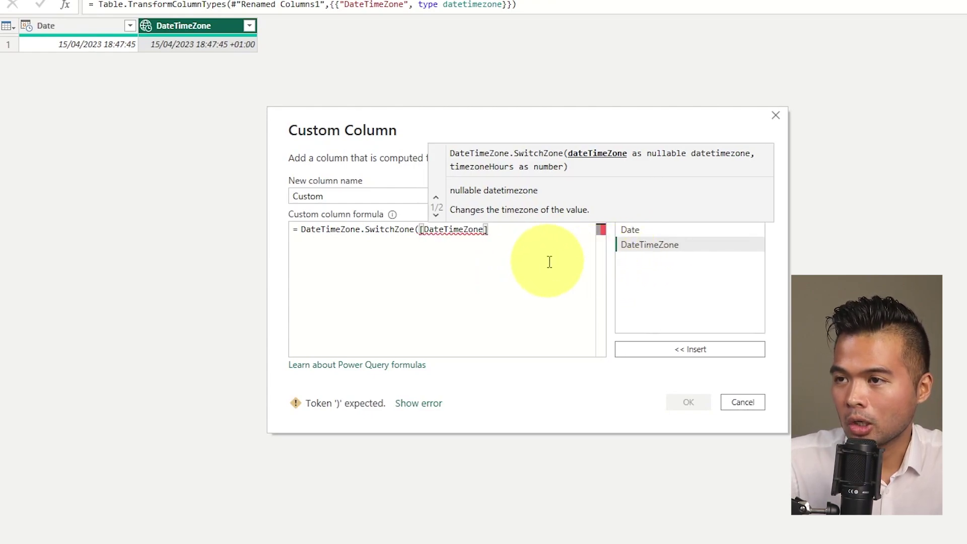
{"action": "type", "text": ", "}
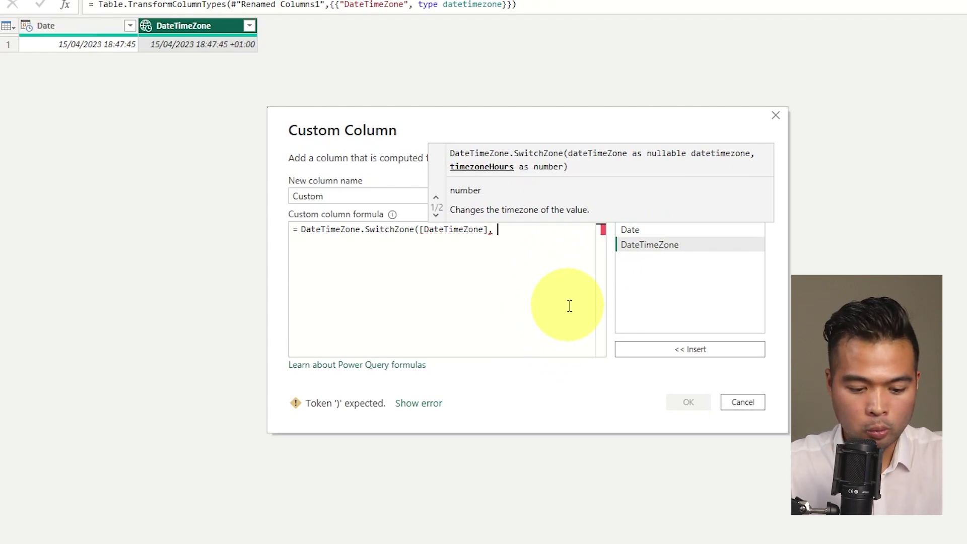
{"action": "type", "text": "8"}
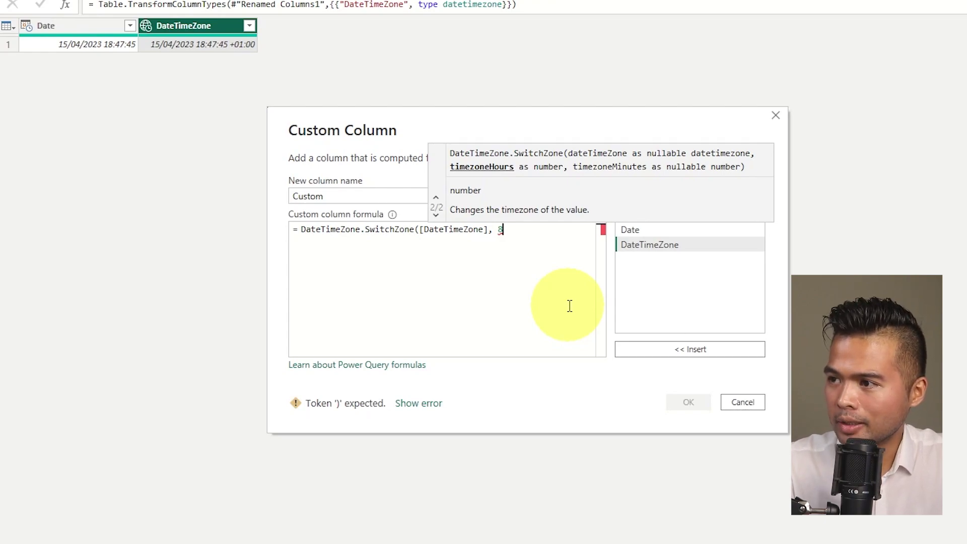
{"action": "type", "text": ")"}
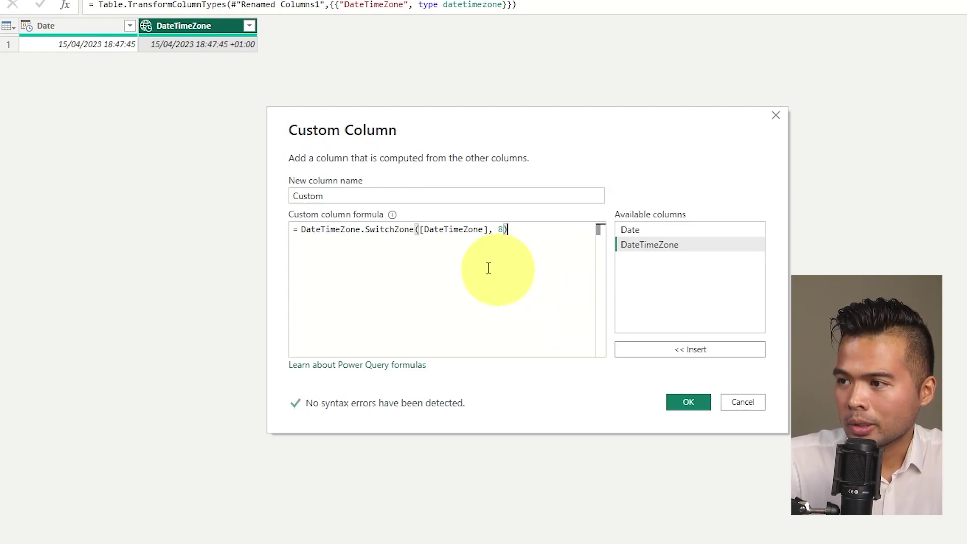
Step: Name the custom column Time in Philippines and add it to the query
{"action": "double_click", "coordinate": [398, 198]}
{"action": "type", "text": "Time "}
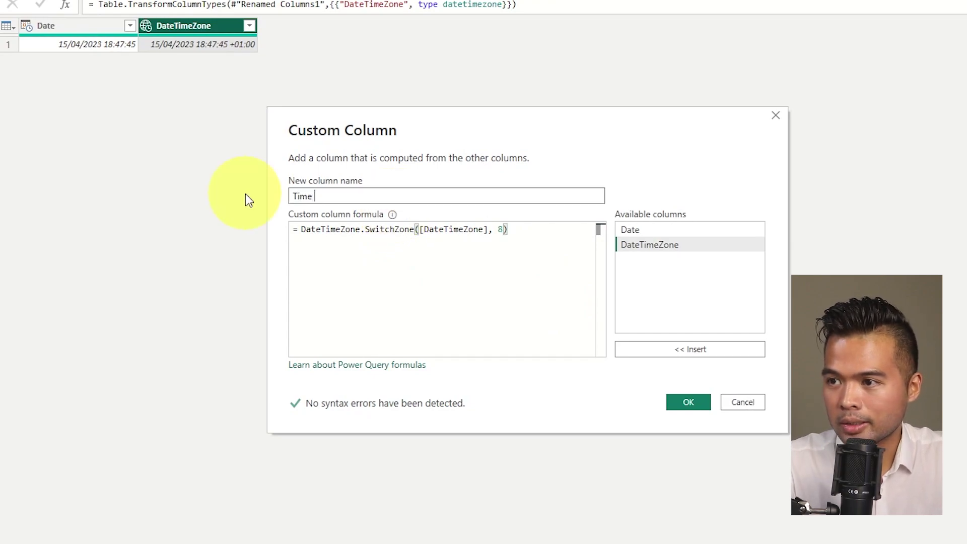
{"action": "type", "text": "in Phil"}
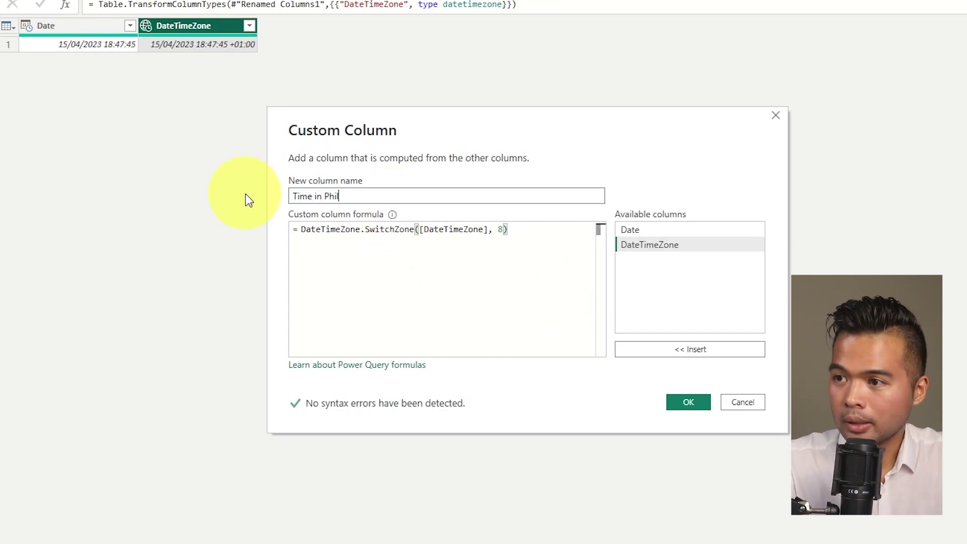
{"action": "type", "text": "ippines"}
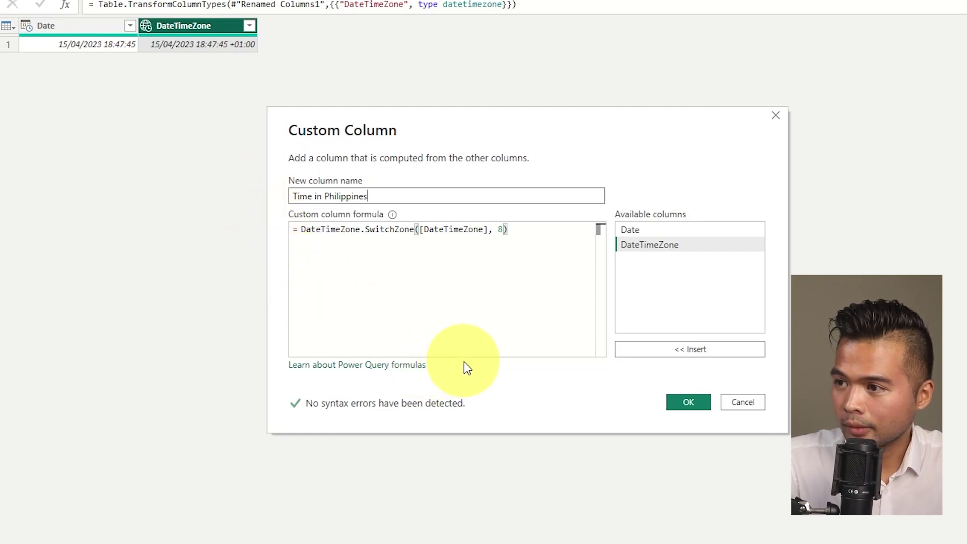
{"action": "left_click", "coordinate": [680, 403]}
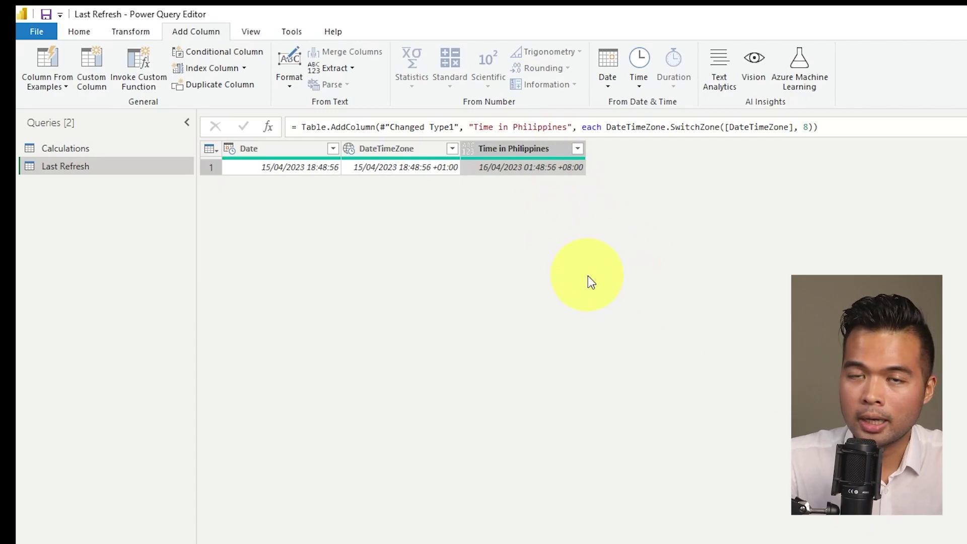
Step: Set the Time in Philippines column's data type to Date/Time, and reload the Google result for time in philippines in Chrome
{"action": "left_click", "coordinate": [468, 148]}
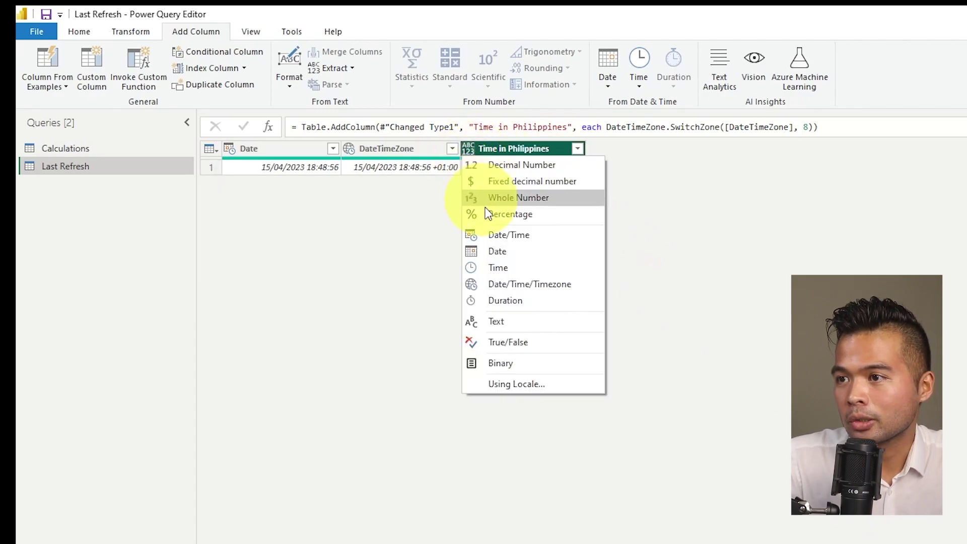
{"action": "left_click", "coordinate": [514, 236]}
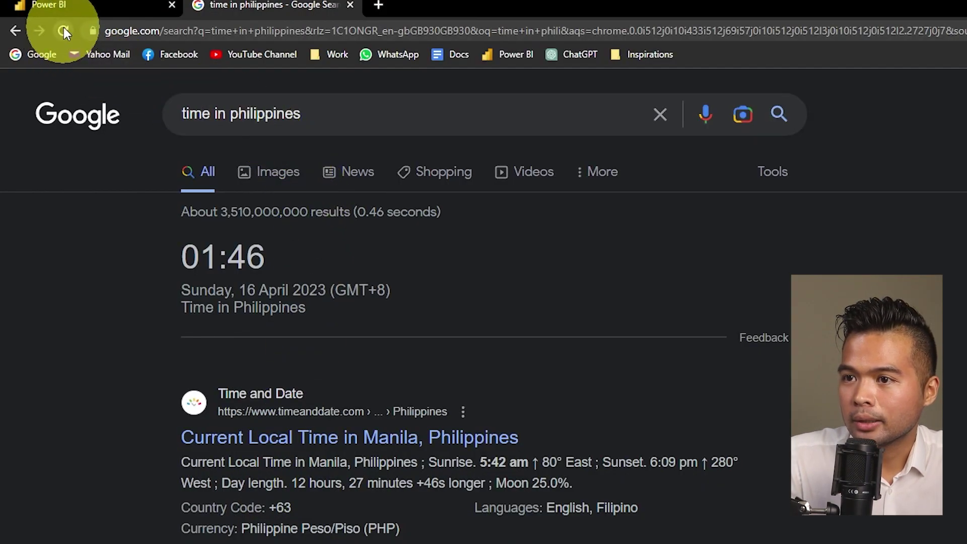
{"action": "left_click", "coordinate": [63, 31]}
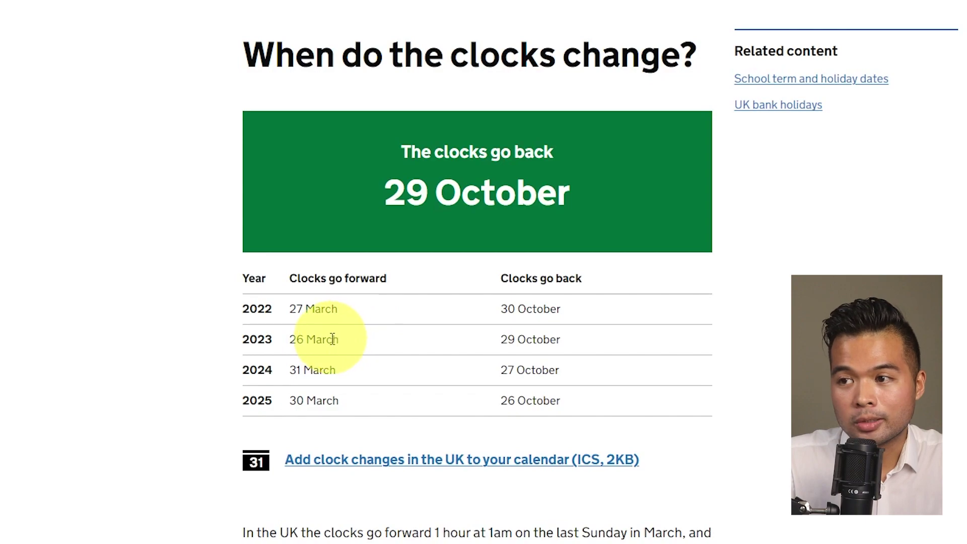
Step: Examine the UK dates on the "When do the clocks change?" page and the hour offset in the Time in Philippines column's formula
{"action": "left_click_drag", "start_coordinate": [290, 340], "coordinate": [343, 349]}
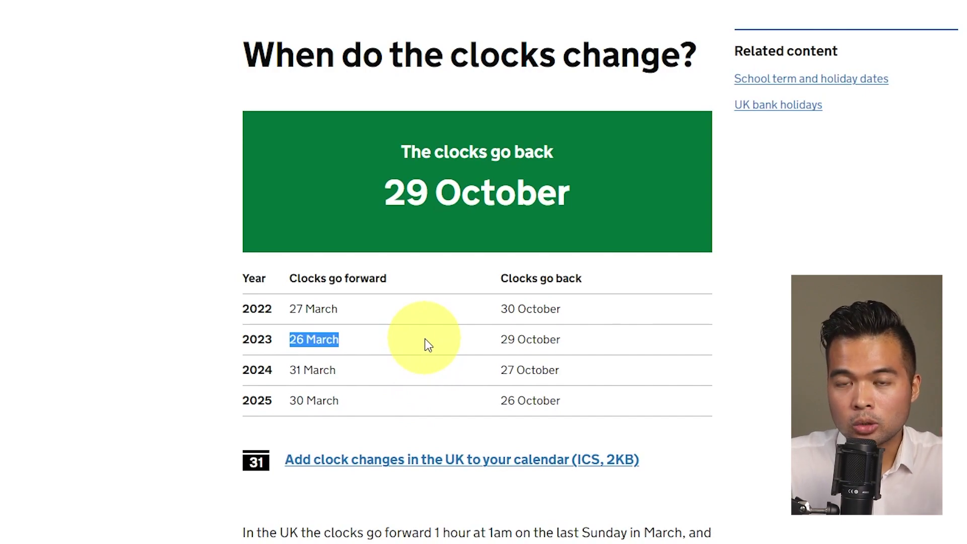
{"action": "left_click_drag", "start_coordinate": [504, 340], "coordinate": [560, 340]}
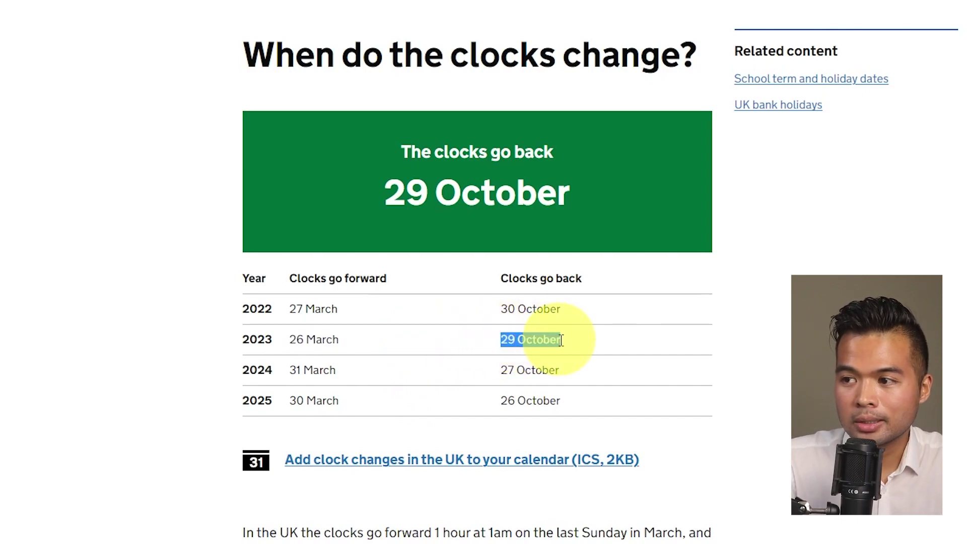
{"action": "left_click", "coordinate": [312, 334]}
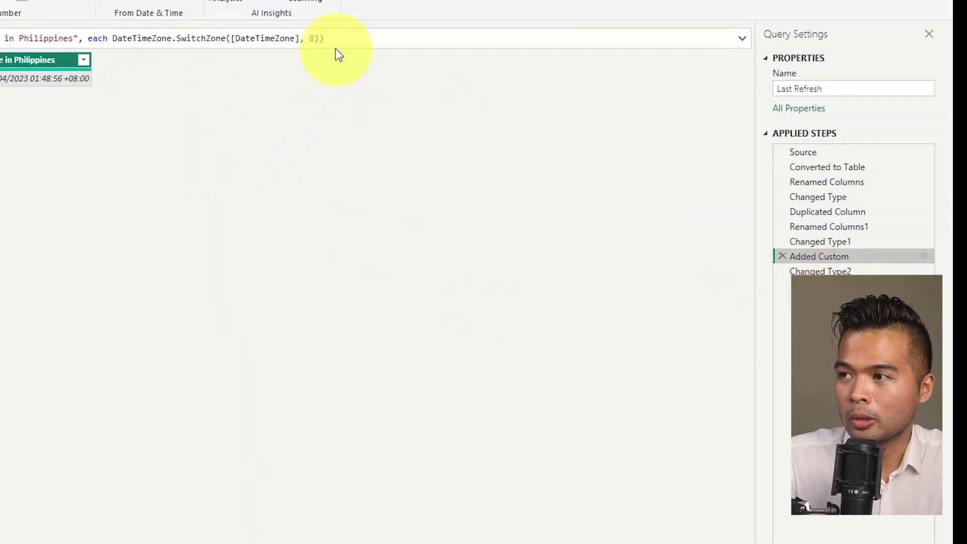
{"action": "double_click", "coordinate": [313, 38]}
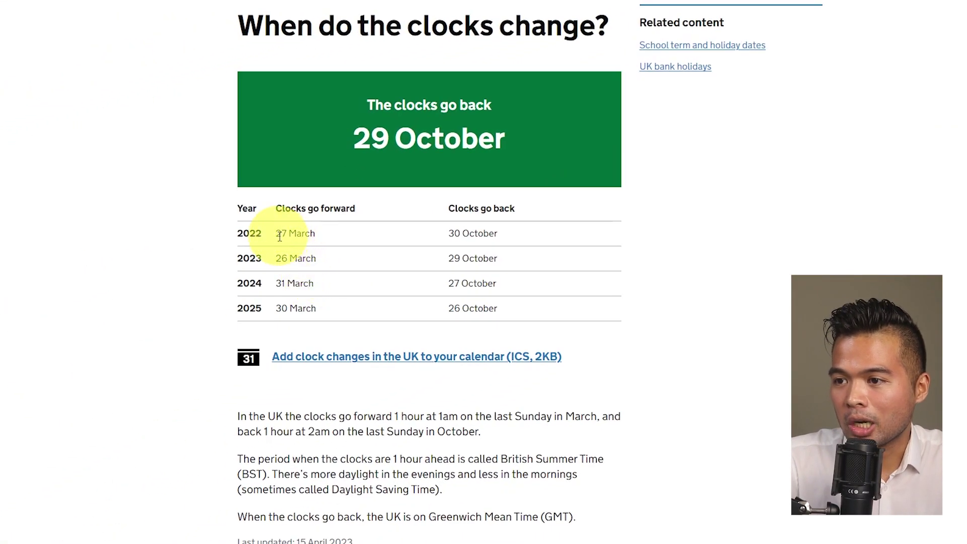
{"action": "left_click_drag", "start_coordinate": [281, 234], "coordinate": [289, 234]}
{"action": "left_click", "coordinate": [302, 248]}
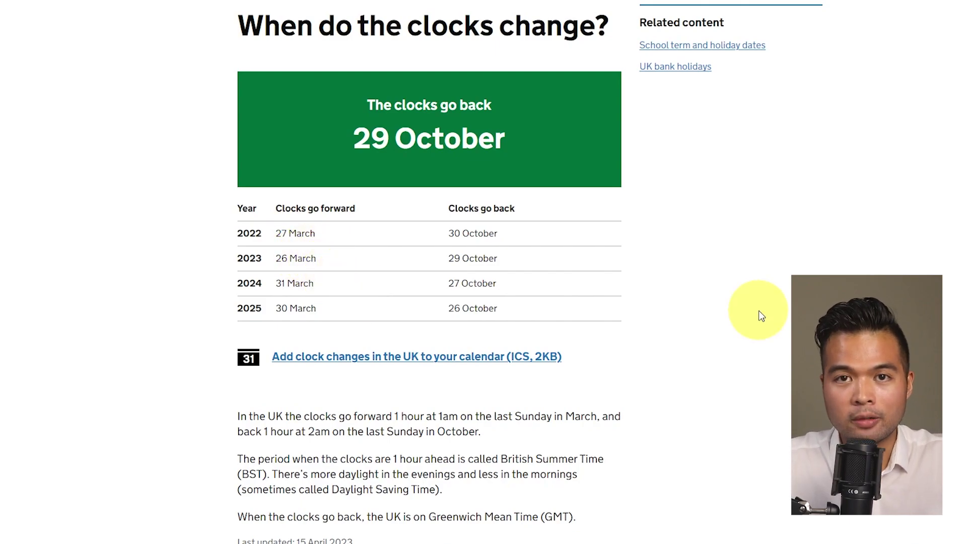
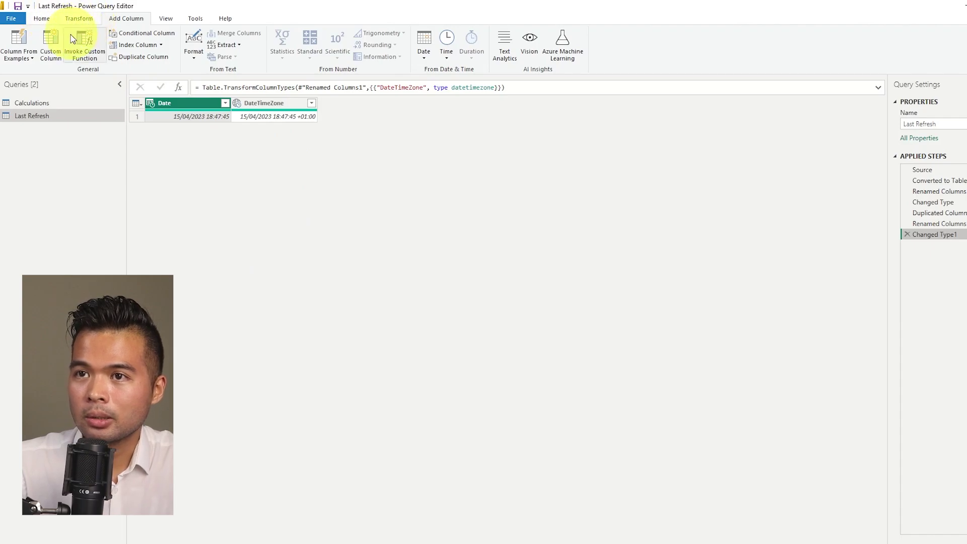
Step: Start another custom column in the Last Refresh query and name it Start of Summer Time
{"action": "left_click", "coordinate": [51, 42]}
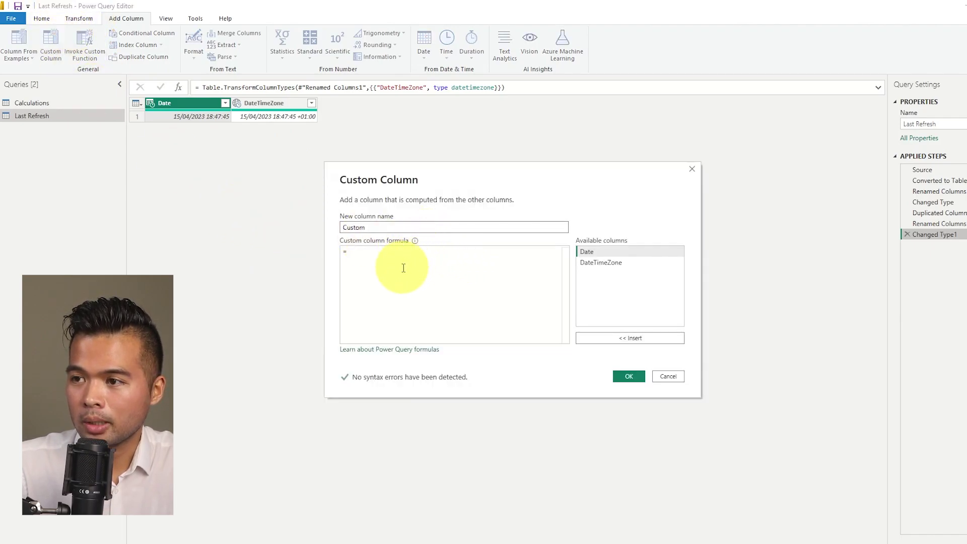
{"action": "double_click", "coordinate": [395, 229]}
{"action": "type", "text": "Start of Su"}
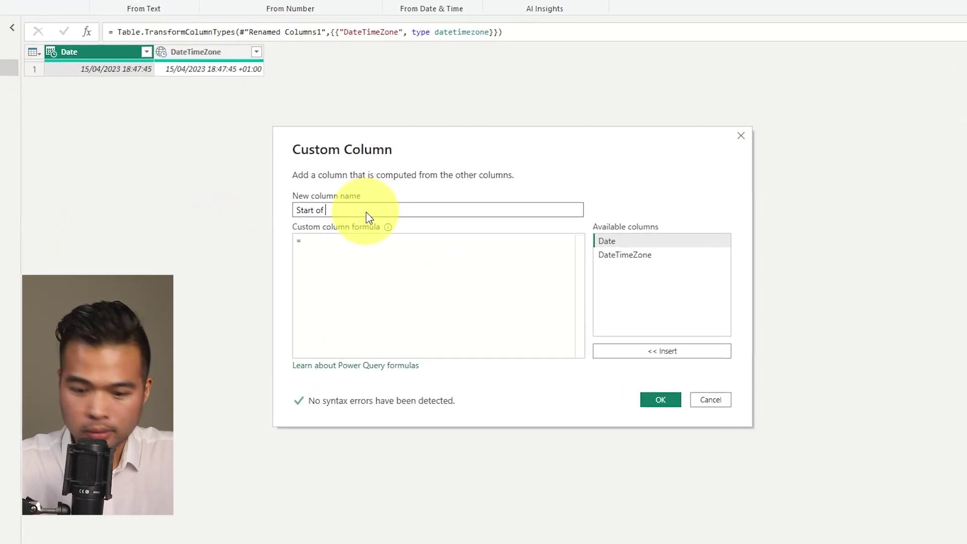
{"action": "type", "text": "mmer Tim"}
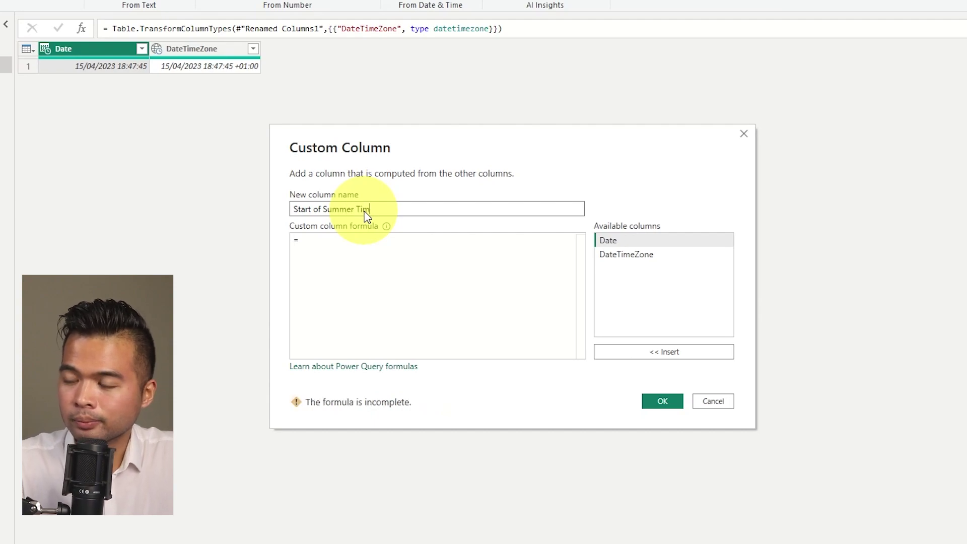
{"action": "type", "text": "e"}
Step: Enter #date(2023, 1, 31) as the Start of Summer Time formula and add the column
{"action": "left_click", "coordinate": [304, 241]}
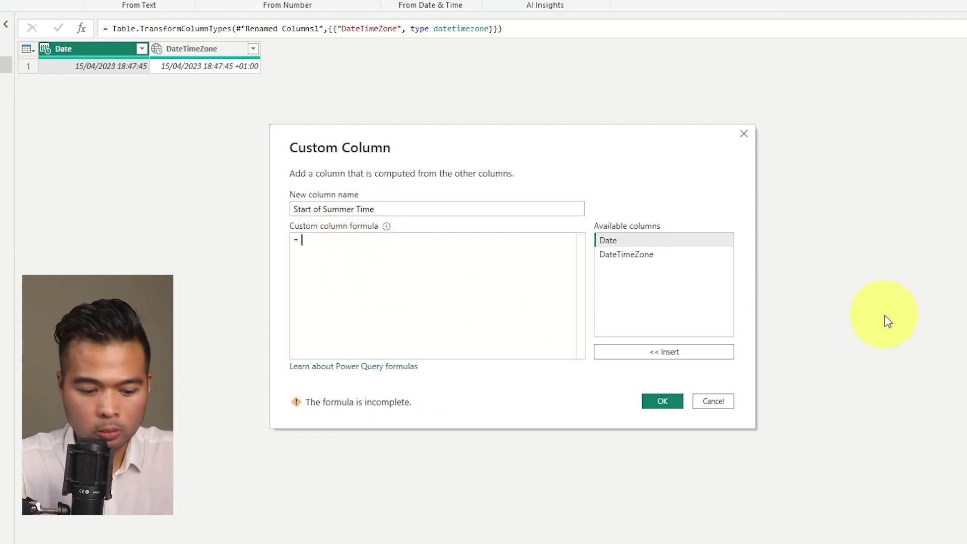
{"action": "type", "text": "#date("}
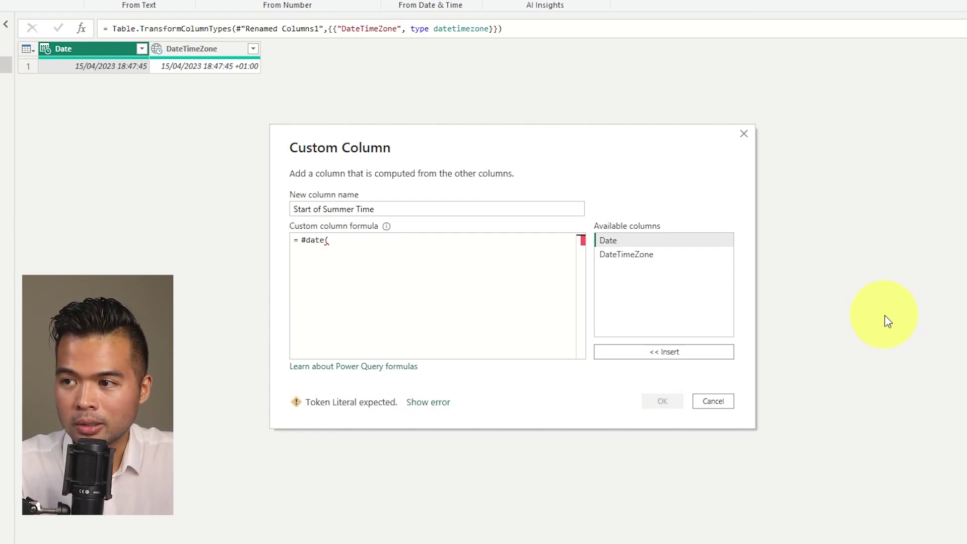
{"action": "type", "text": "2023,"}
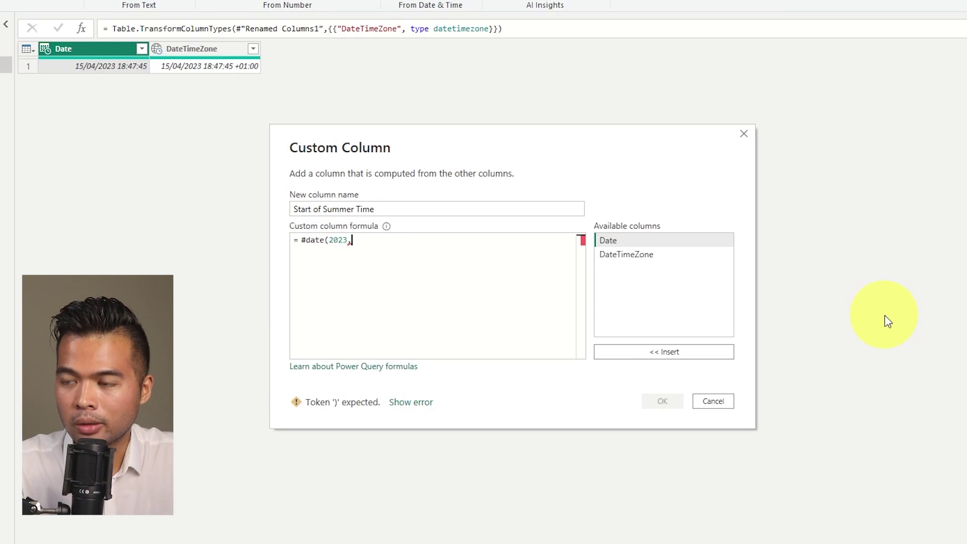
{"action": "type", "text": " 1, 1)"}
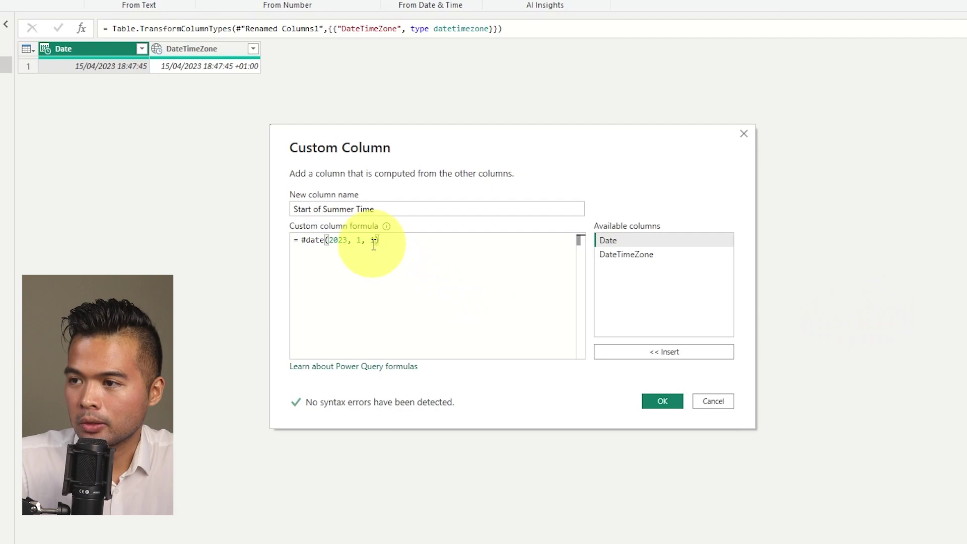
{"action": "type", "text": "3"}
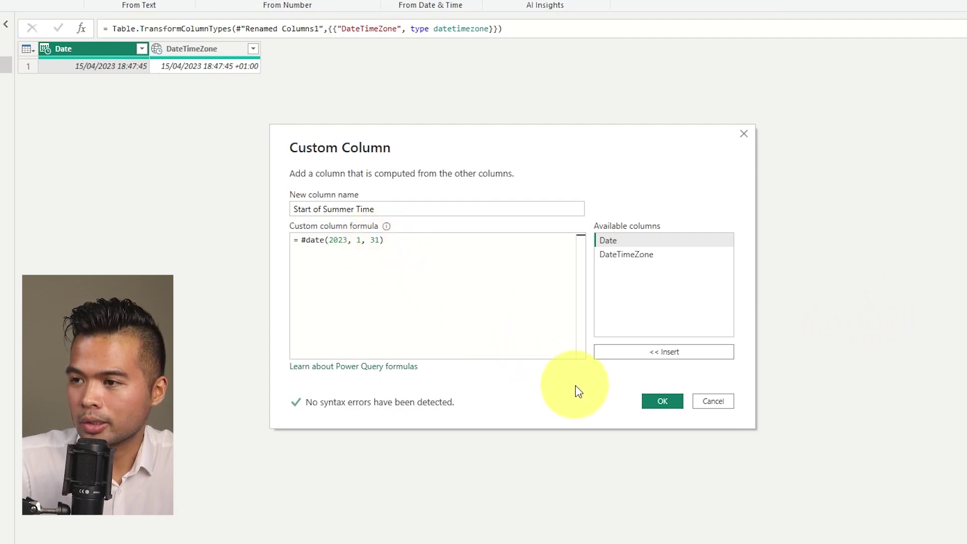
{"action": "left_click", "coordinate": [663, 403]}
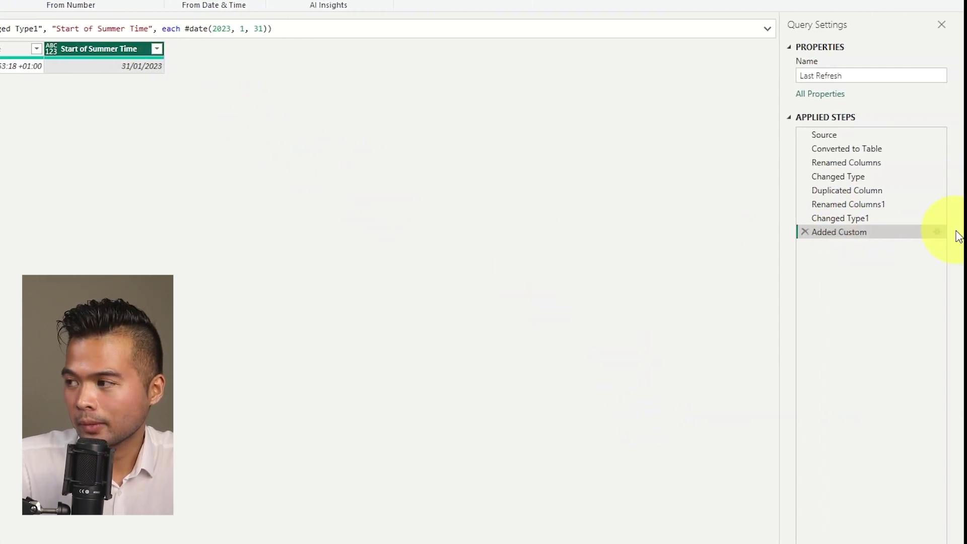
Step: Reopen the Start of Summer Time custom column and put Date.StartOfweek( in front of its #date(2023, 1, 31) formula
{"action": "left_click", "coordinate": [937, 232]}
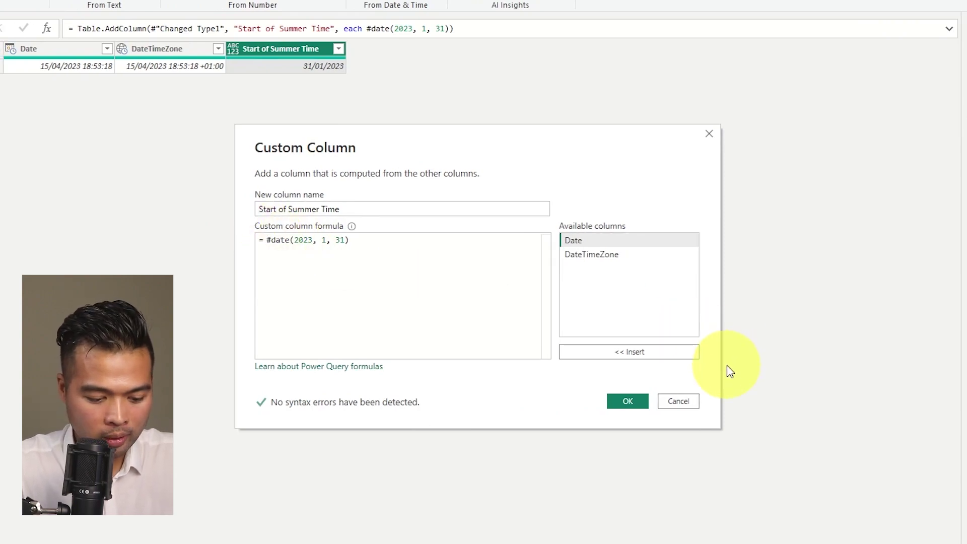
{"action": "type", "text": "Dat"}
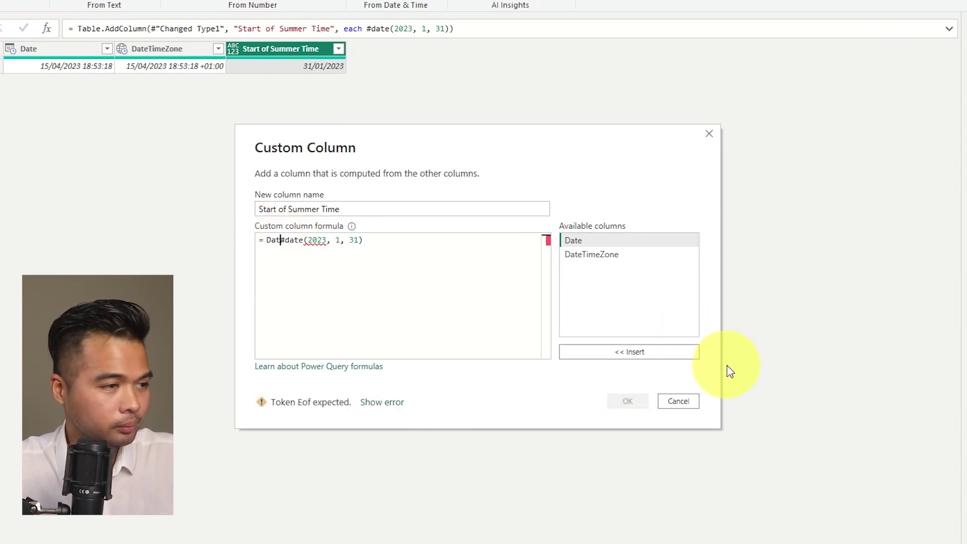
{"action": "type", "text": "e.Star"}
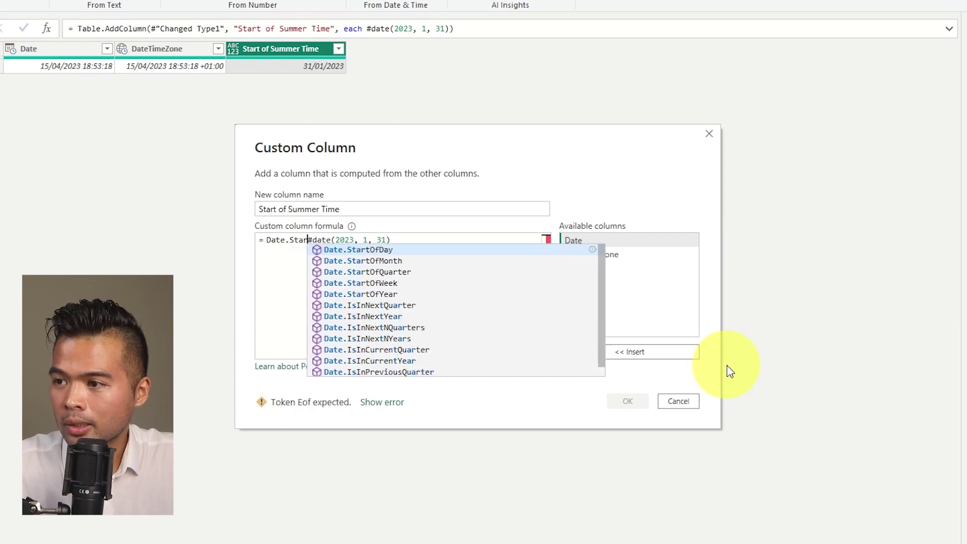
{"action": "type", "text": "tOfweek*"}
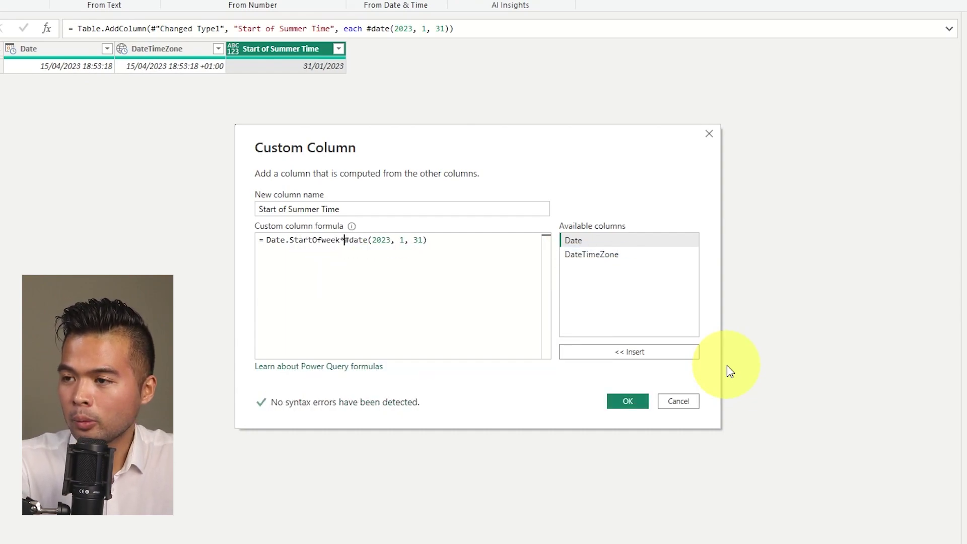
{"action": "key", "text": "BackSpace"}
{"action": "type", "text": "("}
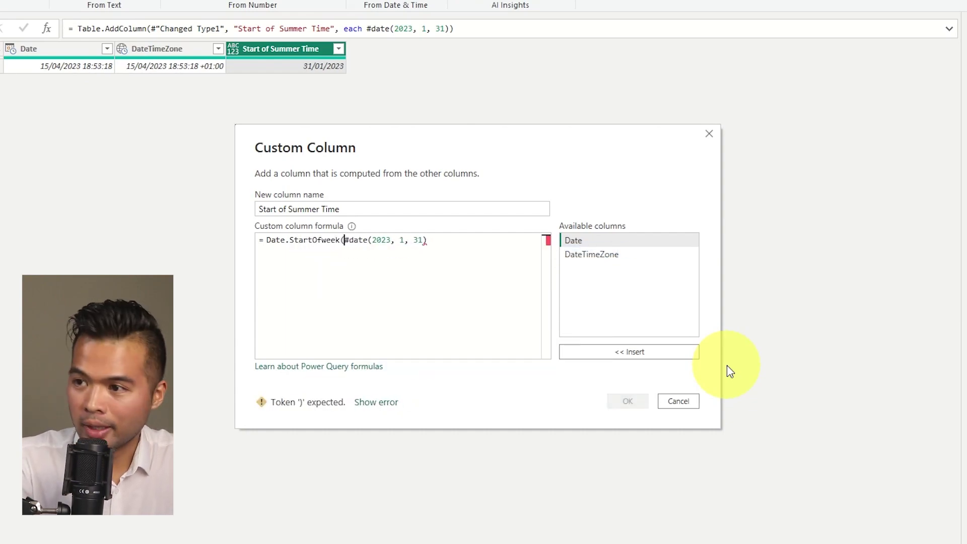
Step: Complete the Start of Summer Time formula with Day.Sunday as the second argument and a closing parenthesis, and apply it
{"action": "left_click", "coordinate": [491, 291]}
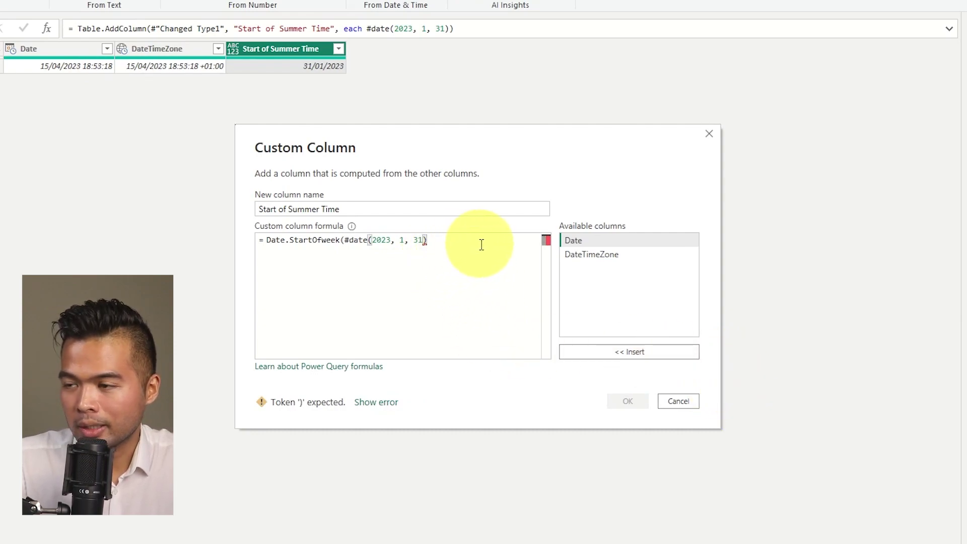
{"action": "type", "text": ", "}
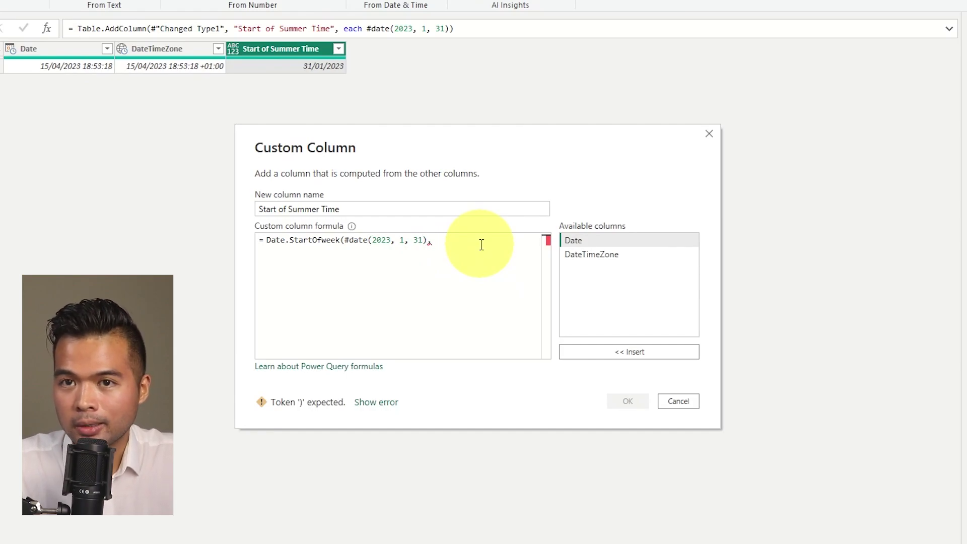
{"action": "type", "text": "Day"}
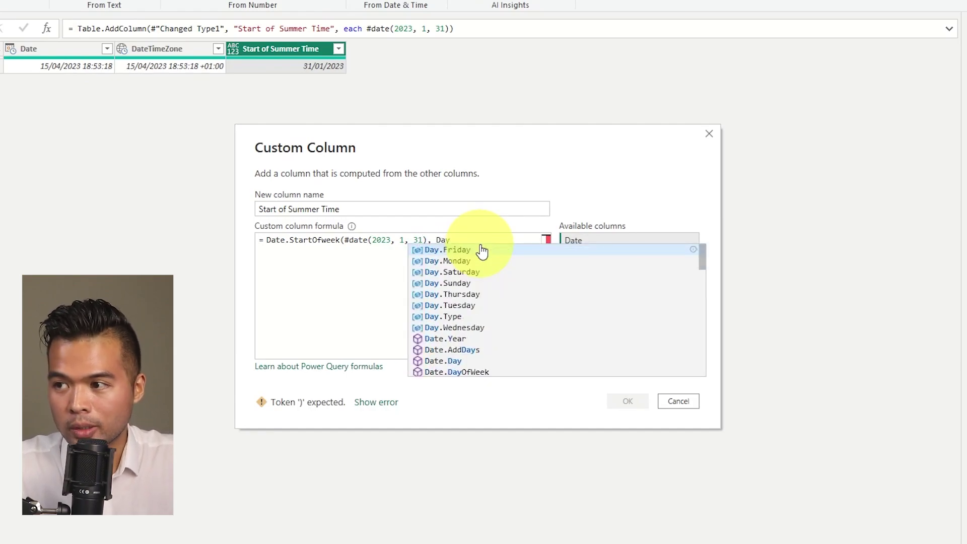
{"action": "type", "text": ".S"}
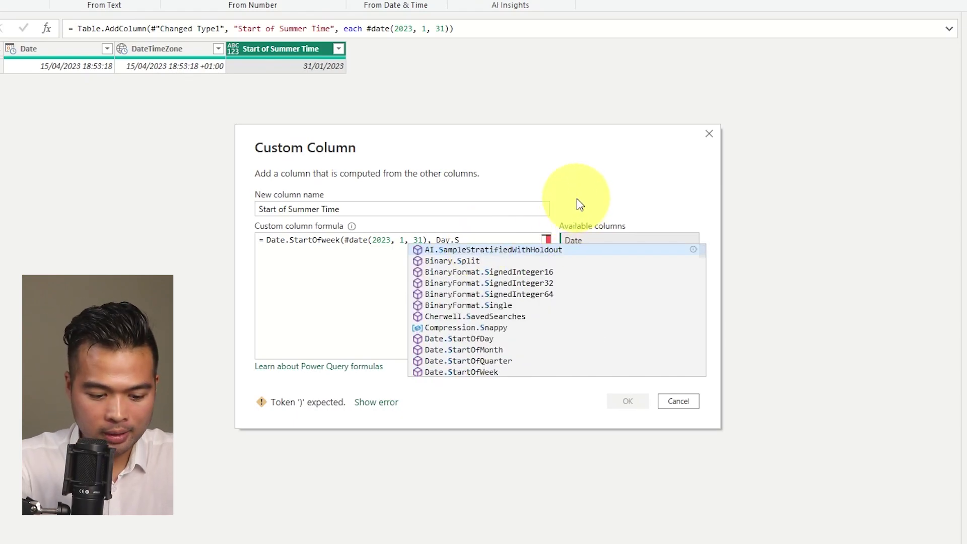
{"action": "type", "text": "unday)"}
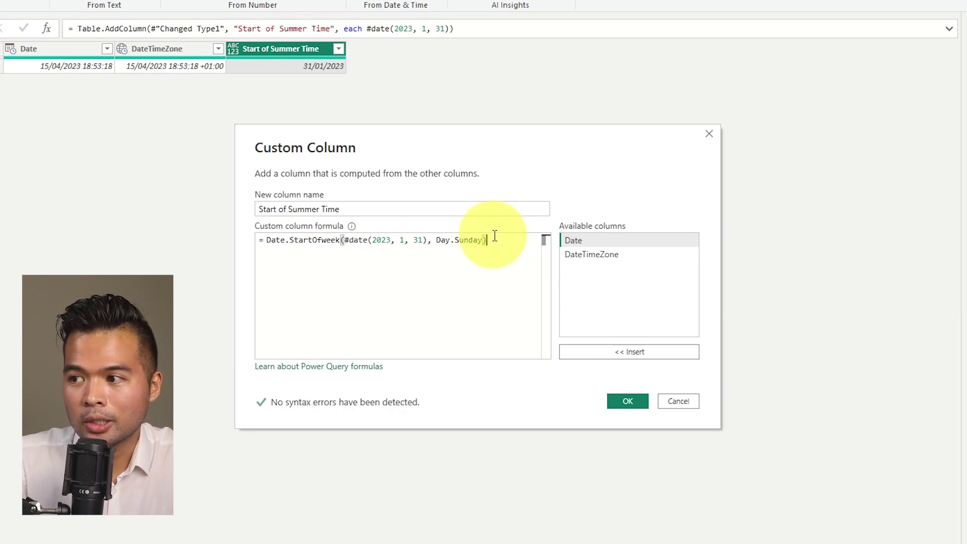
{"action": "left_click", "coordinate": [628, 401]}
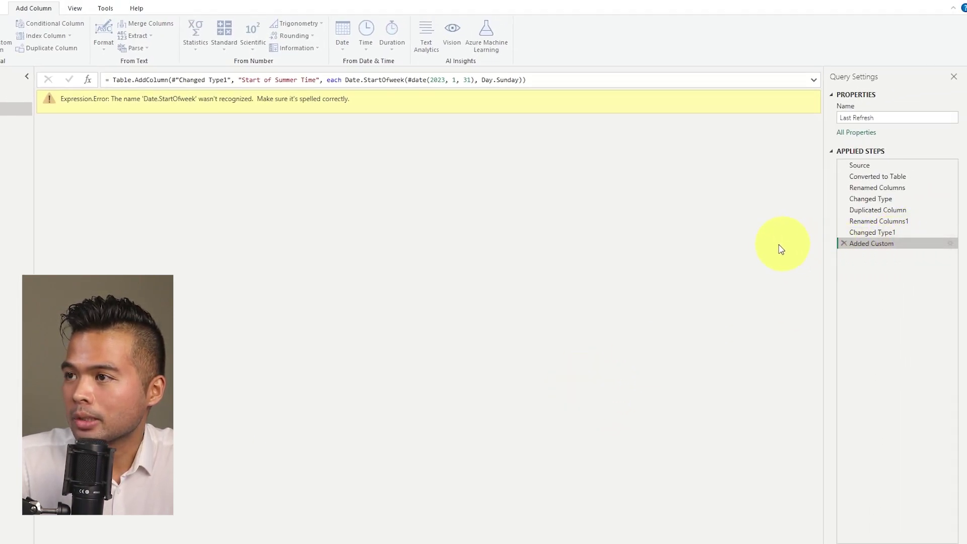
Step: Correct the function name in the Start of Summer Time formula to Date.StartOfWeek and apply the change
{"action": "left_click", "coordinate": [950, 243]}
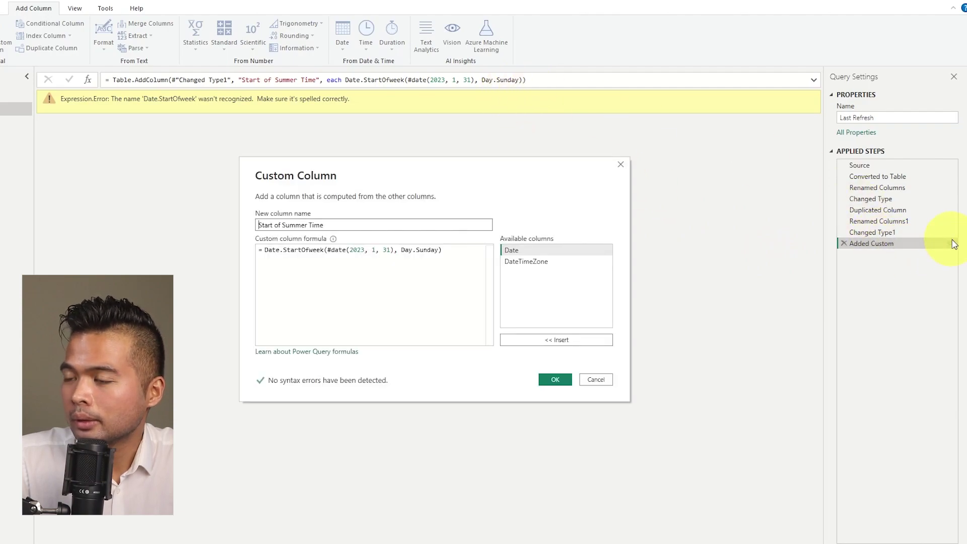
{"action": "left_click", "coordinate": [312, 251]}
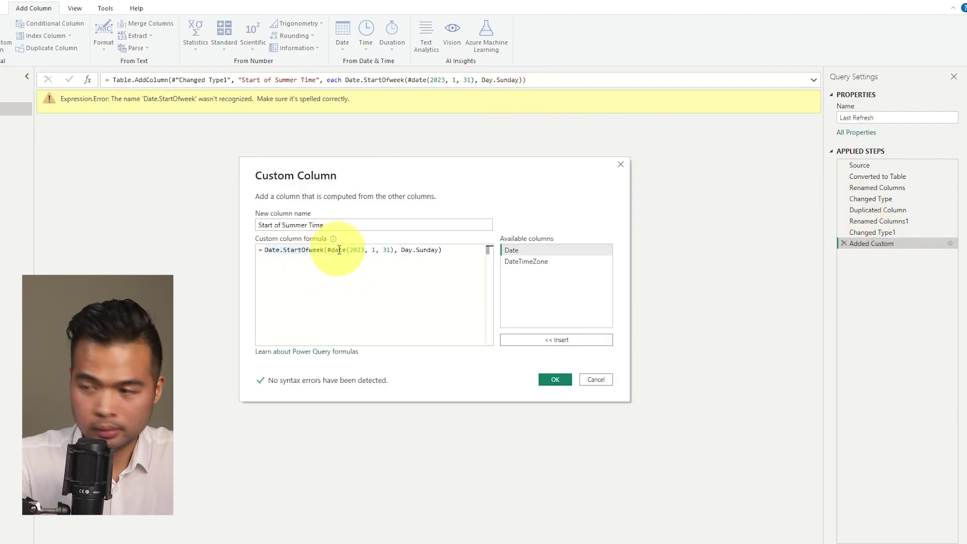
{"action": "key", "text": "BackSpace"}
{"action": "type", "text": "W"}
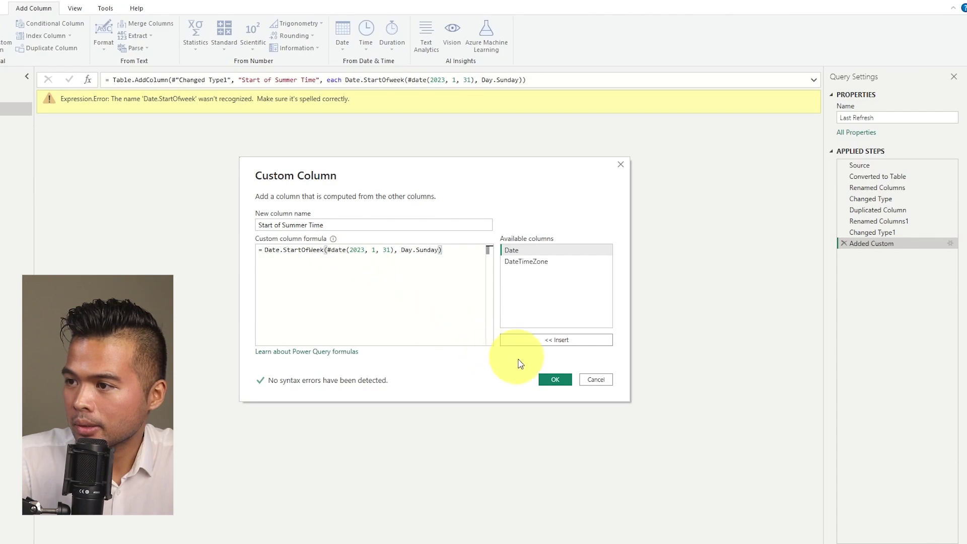
{"action": "left_click", "coordinate": [549, 381]}
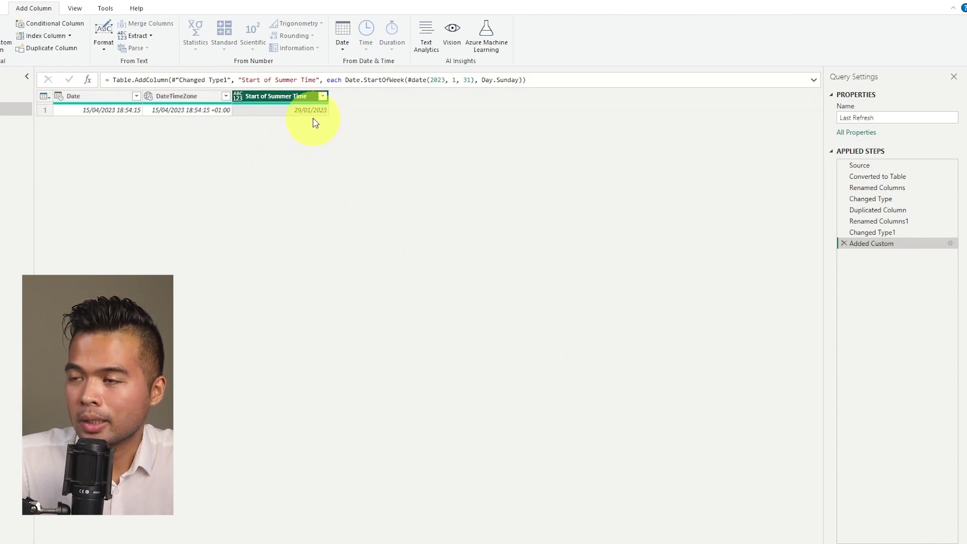
Step: Change the month in the Start of Summer Time formula to 3 and check the 2023 clocks-forward date on the GOV.UK page in Chrome
{"action": "double_click", "coordinate": [455, 80]}
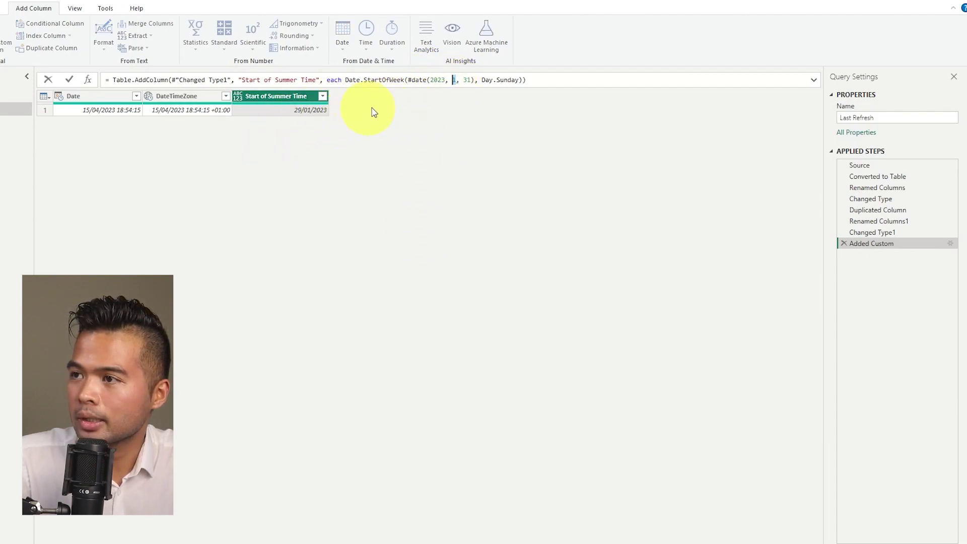
{"action": "type", "text": "3"}
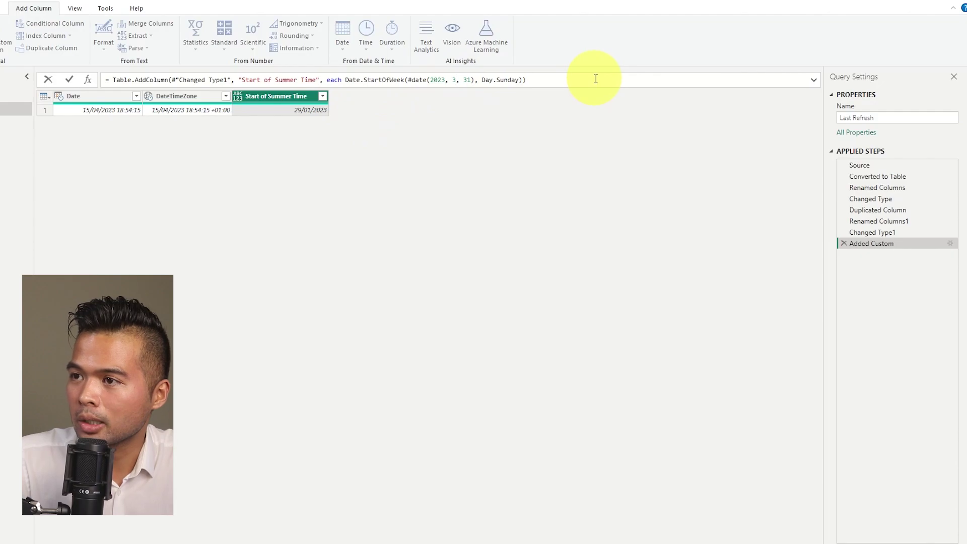
{"action": "key", "text": "Return"}
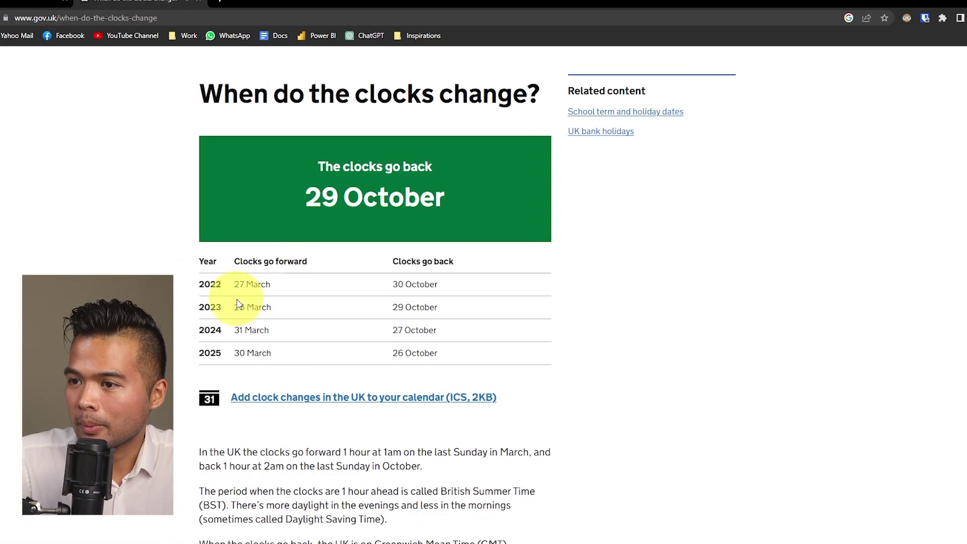
{"action": "left_click_drag", "start_coordinate": [281, 308], "coordinate": [297, 309]}
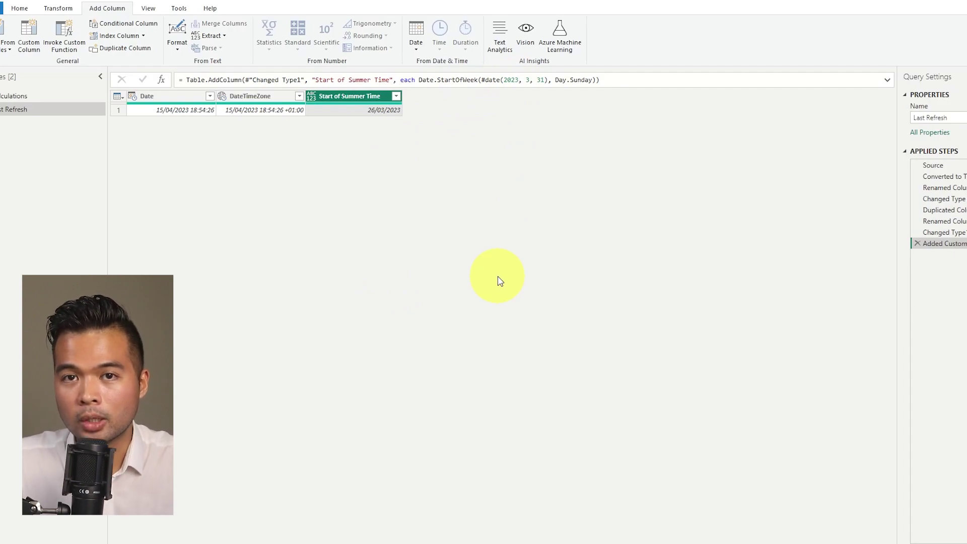
Step: Replace the fixed year in the Start of Summer Time formula with Date.Year([Date]) and apply the change
{"action": "double_click", "coordinate": [520, 81]}
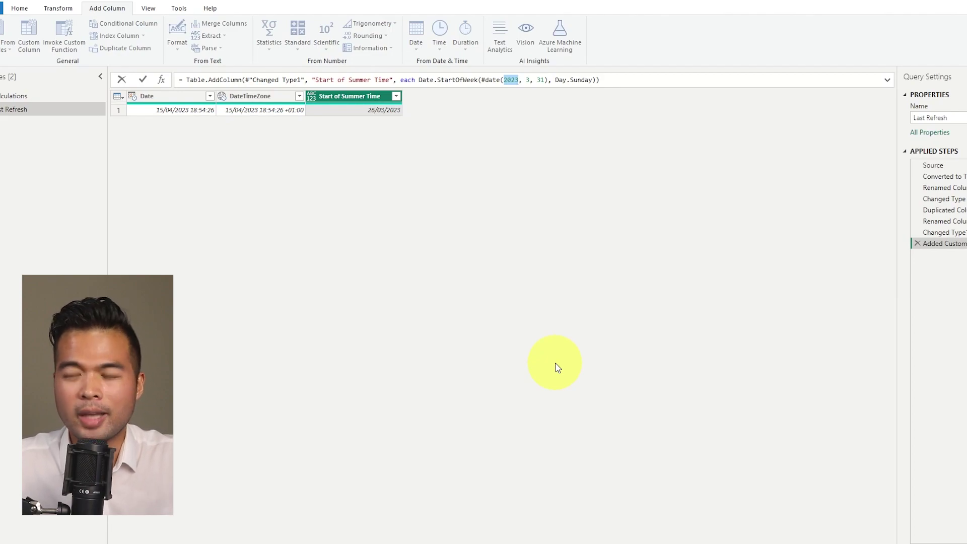
{"action": "left_click", "coordinate": [935, 245]}
{"action": "double_click", "coordinate": [342, 246]}
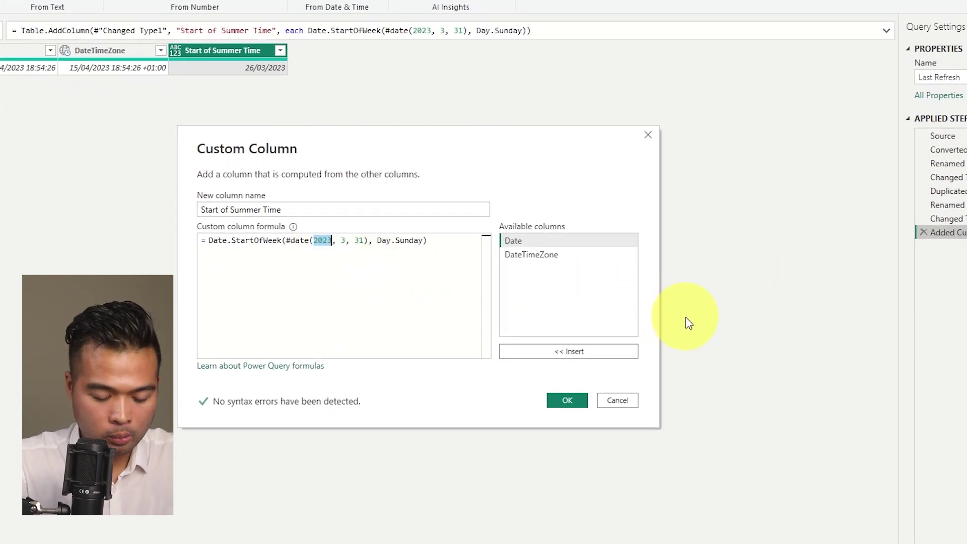
{"action": "type", "text": "Date.Year"}
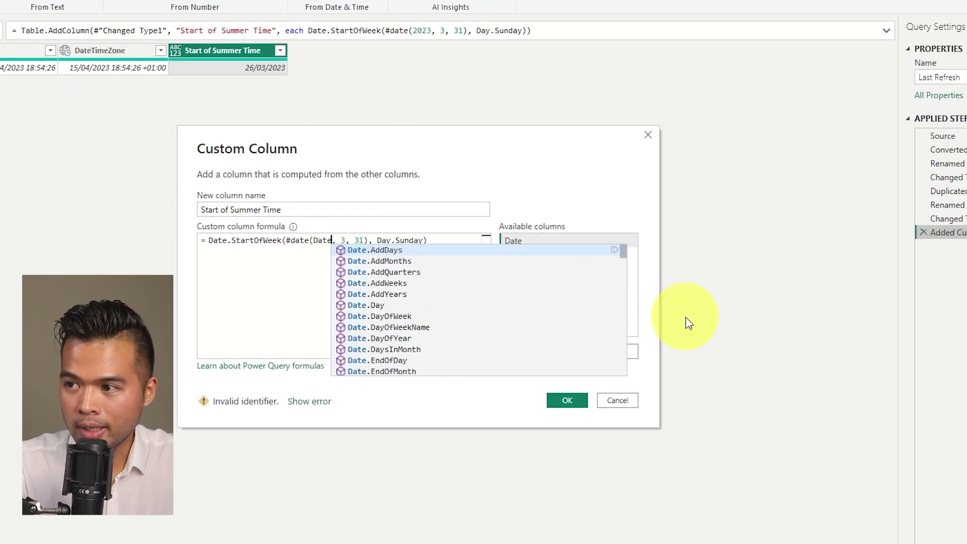
{"action": "type", "text": "()"}
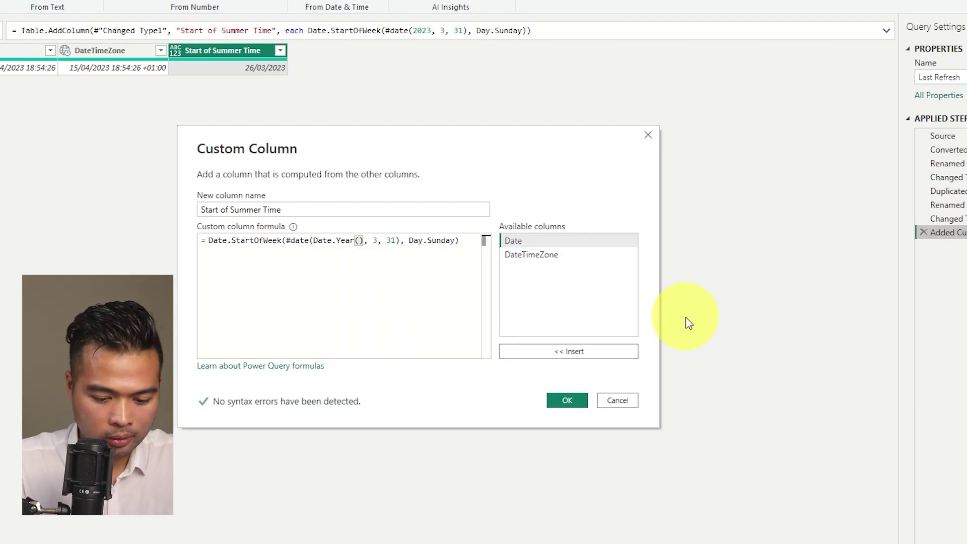
{"action": "type", "text": "[Date]"}
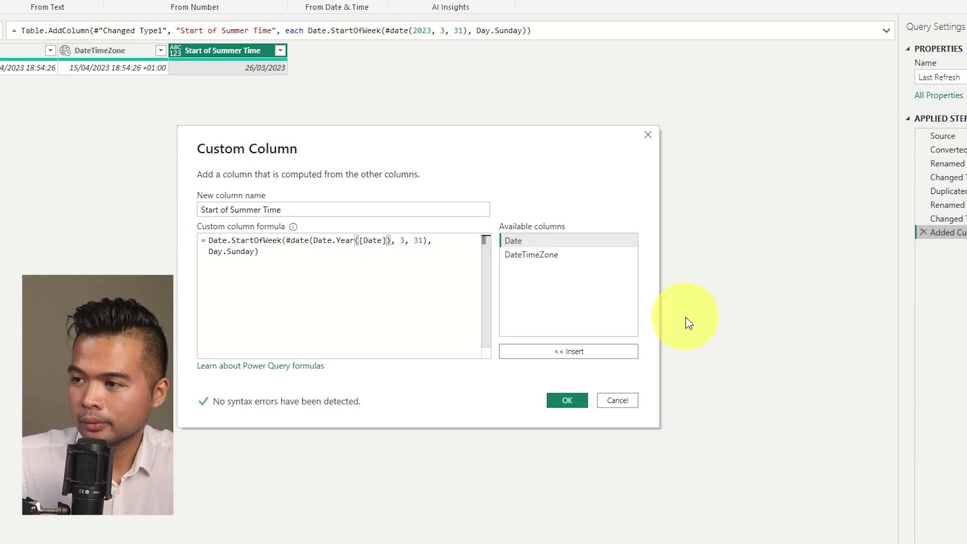
{"action": "left_click", "coordinate": [567, 401]}
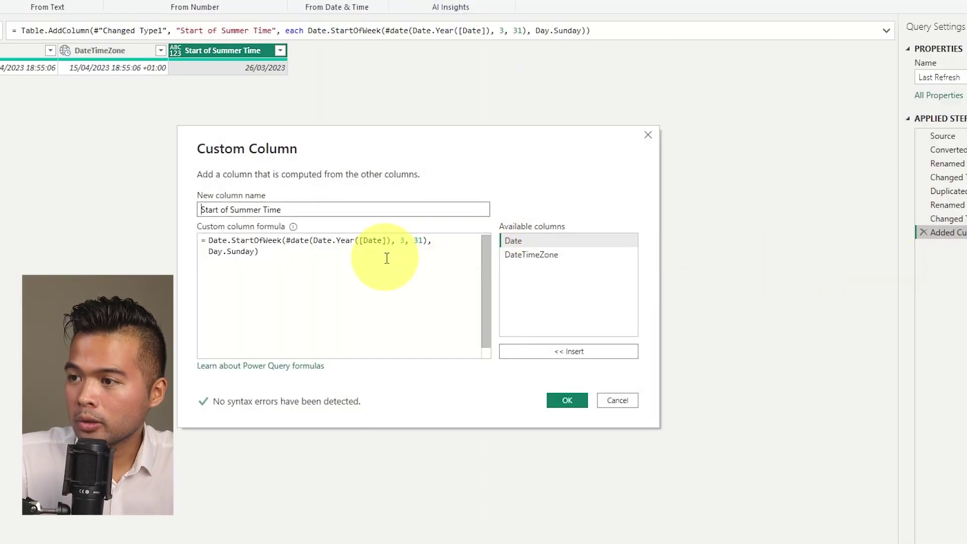
Step: Copy the Start of Summer Time formula into a new custom column named End of Summer Time
{"action": "left_click", "coordinate": [387, 259]}
{"action": "key", "text": "ctrl+a"}
{"action": "key", "text": "ctrl+c"}
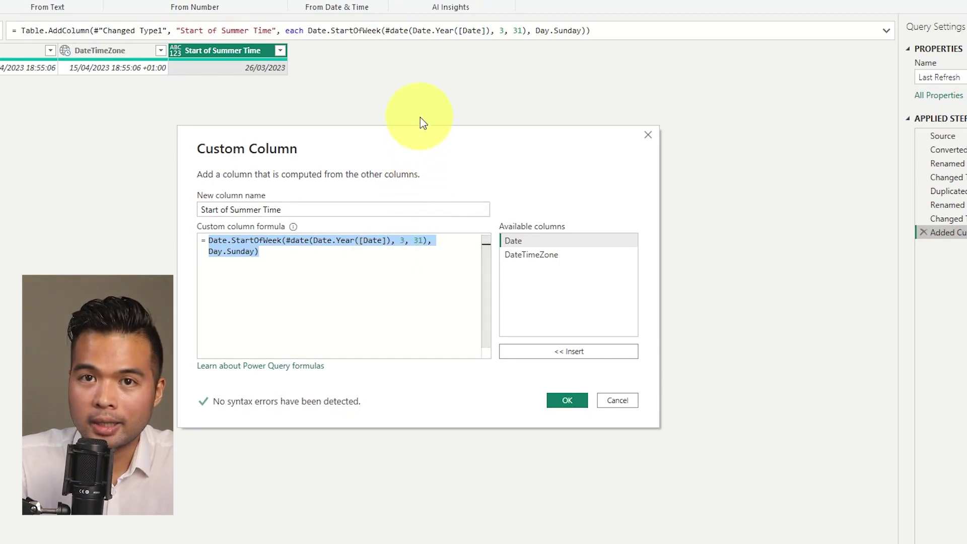
{"action": "left_click", "coordinate": [649, 136]}
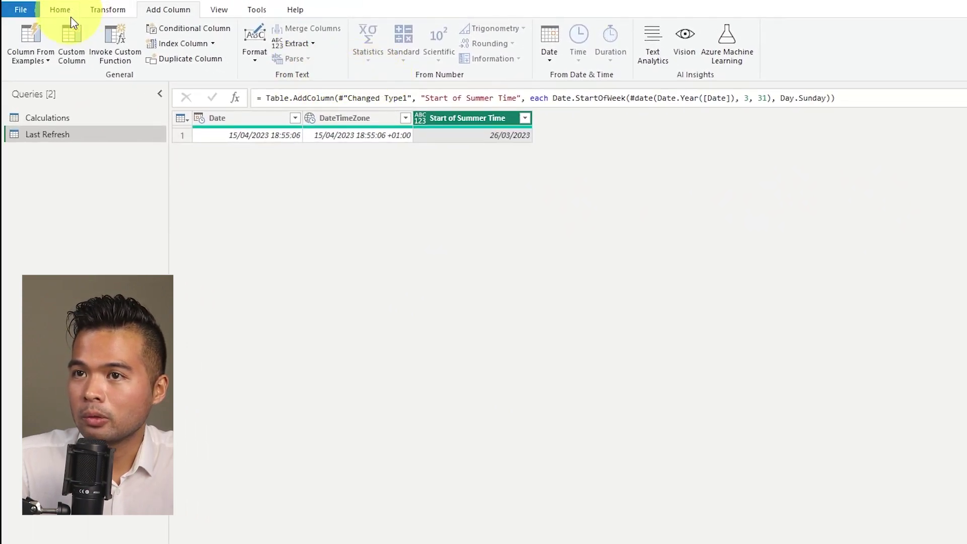
{"action": "left_click", "coordinate": [80, 40]}
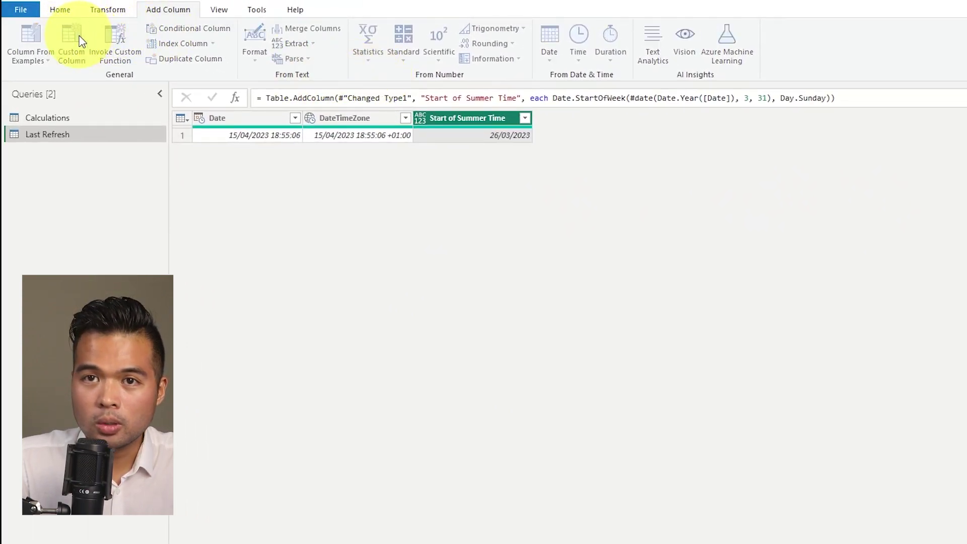
{"action": "left_click", "coordinate": [500, 324]}
{"action": "key", "text": "ctrl+v"}
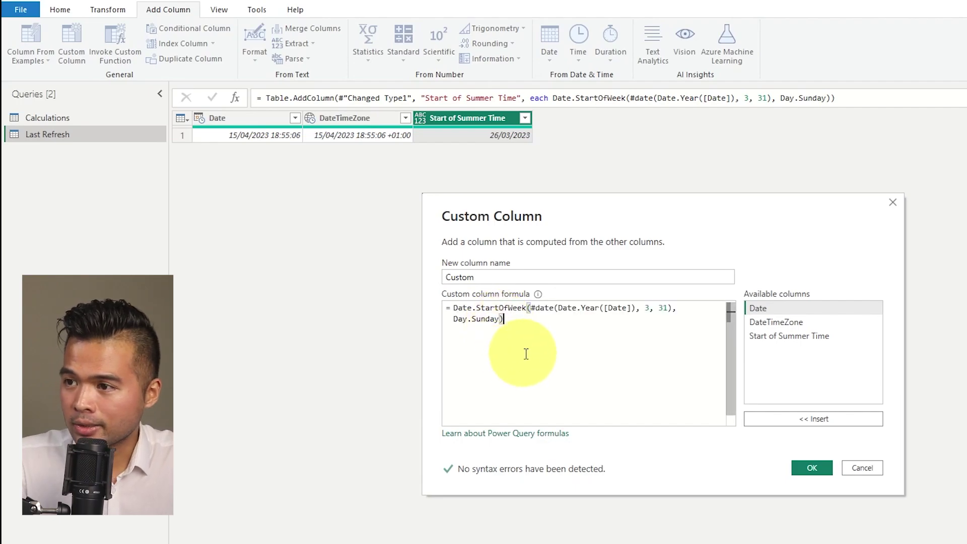
{"action": "double_click", "coordinate": [482, 278]}
{"action": "type", "text": "End of Summer Time"}
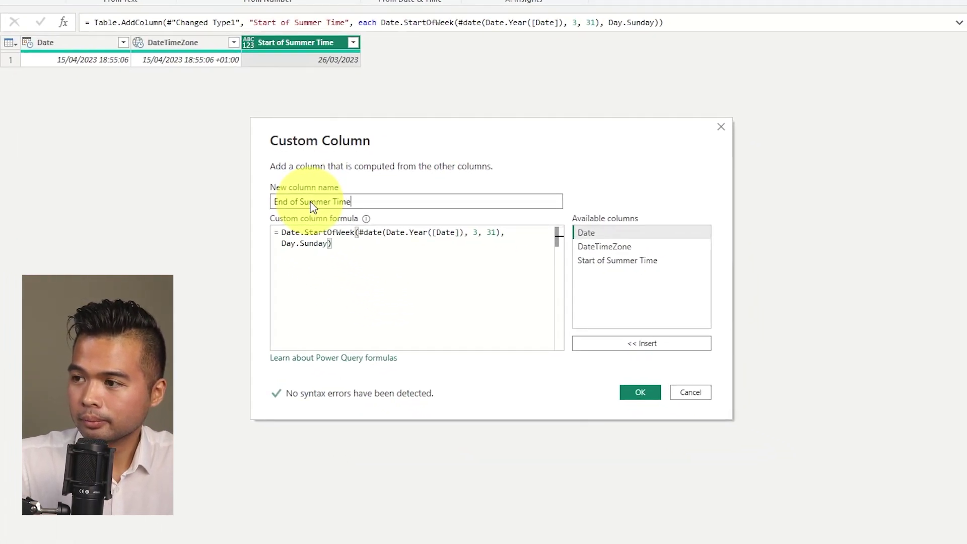
Step: Set the month in the End of Summer Time formula to 10, add the column, and check the 2023 clocks-back date on the GOV.UK page
{"action": "double_click", "coordinate": [477, 232]}
{"action": "type", "text": "11"}
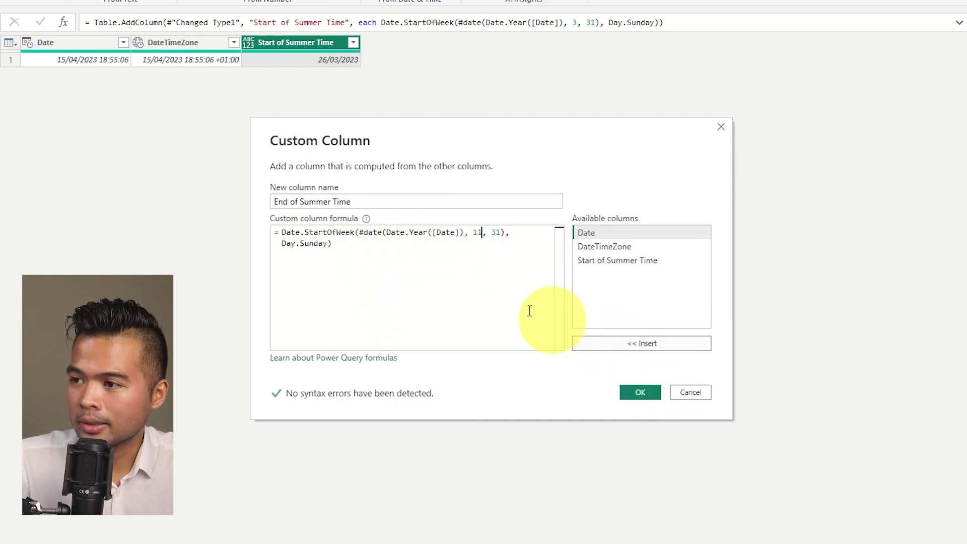
{"action": "key", "text": "BackSpace"}
{"action": "type", "text": "0"}
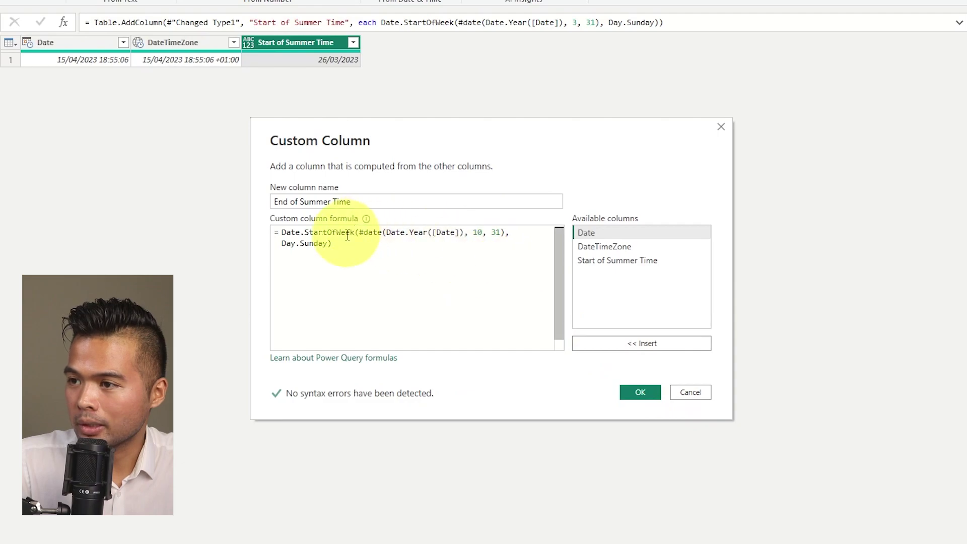
{"action": "left_click", "coordinate": [627, 389]}
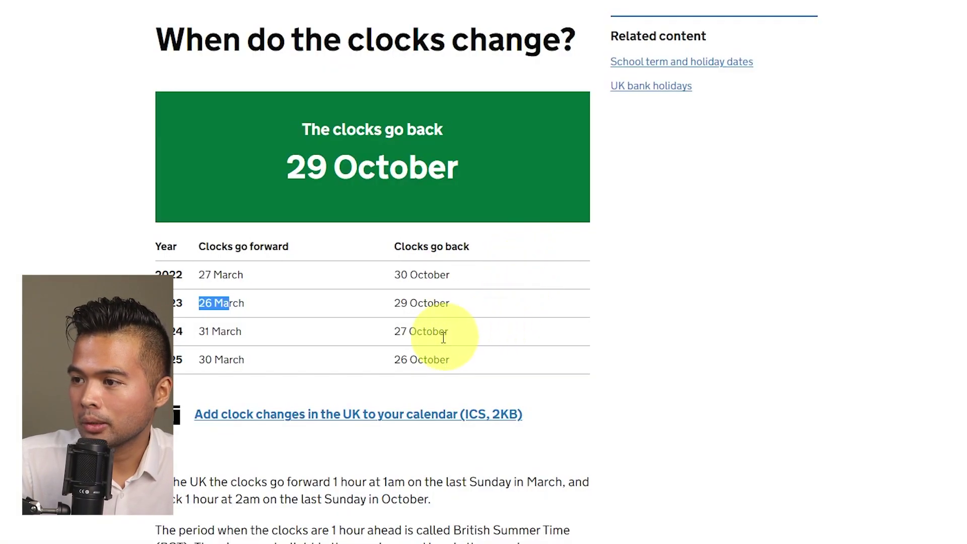
{"action": "left_click_drag", "start_coordinate": [394, 303], "coordinate": [440, 303]}
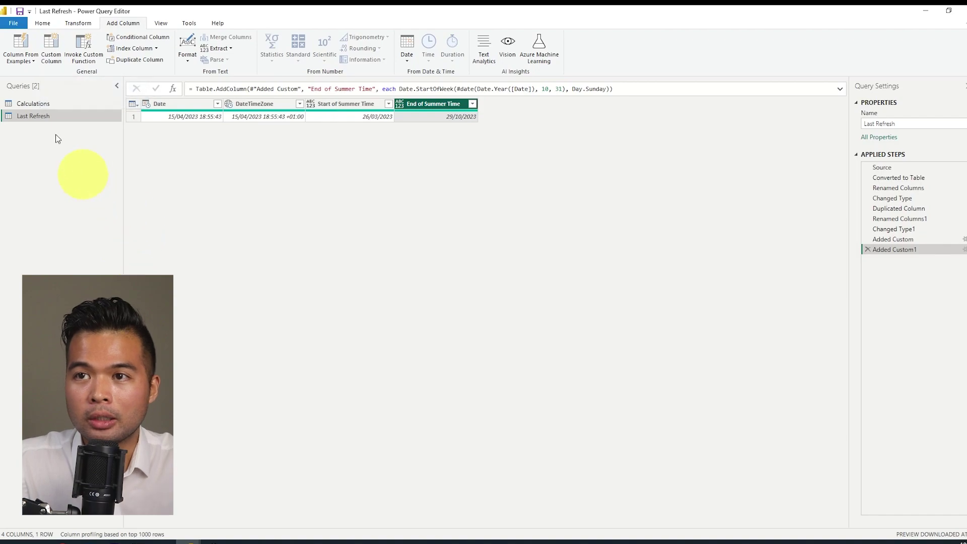
Step: Start a custom column named France Offset with a formula beginning if [Date] >= [Start of Summer Time] and
{"action": "left_click", "coordinate": [57, 50]}
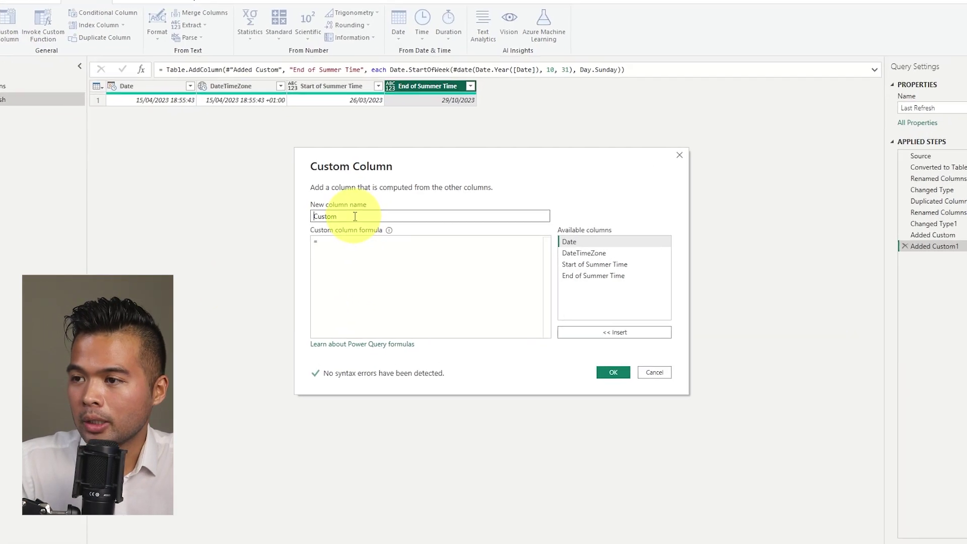
{"action": "double_click", "coordinate": [367, 222]}
{"action": "type", "text": "France Offset"}
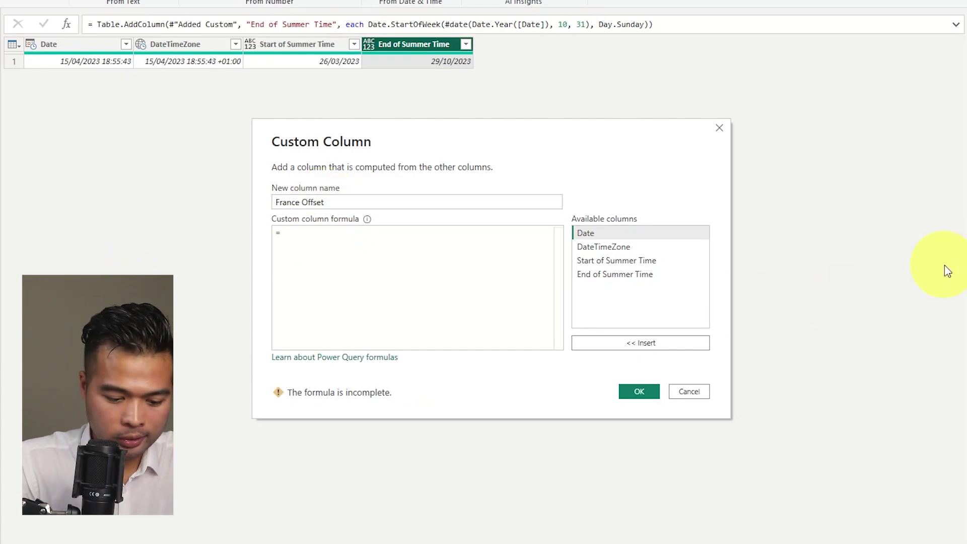
{"action": "key", "text": "Tab"}
{"action": "type", "text": "if"}
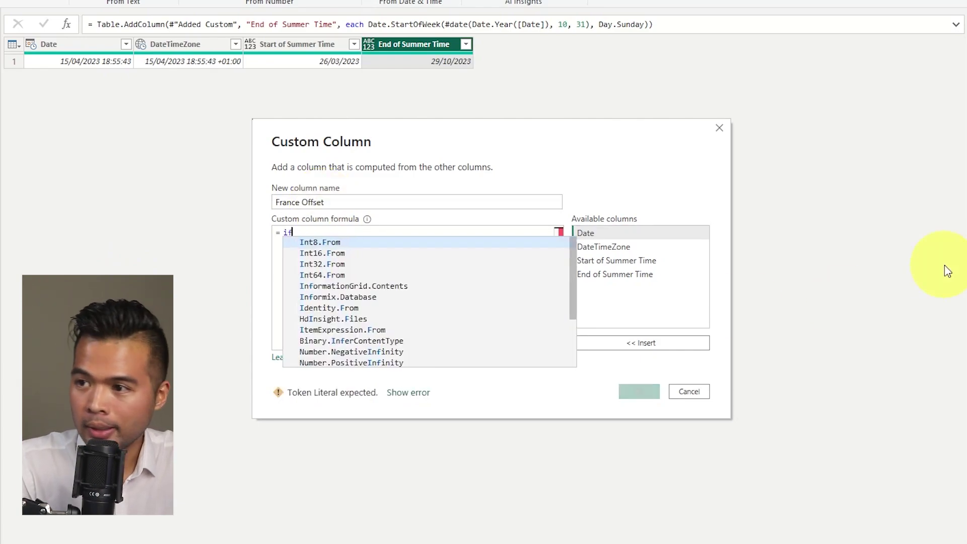
{"action": "double_click", "coordinate": [693, 236]}
{"action": "type", "text": ">"}
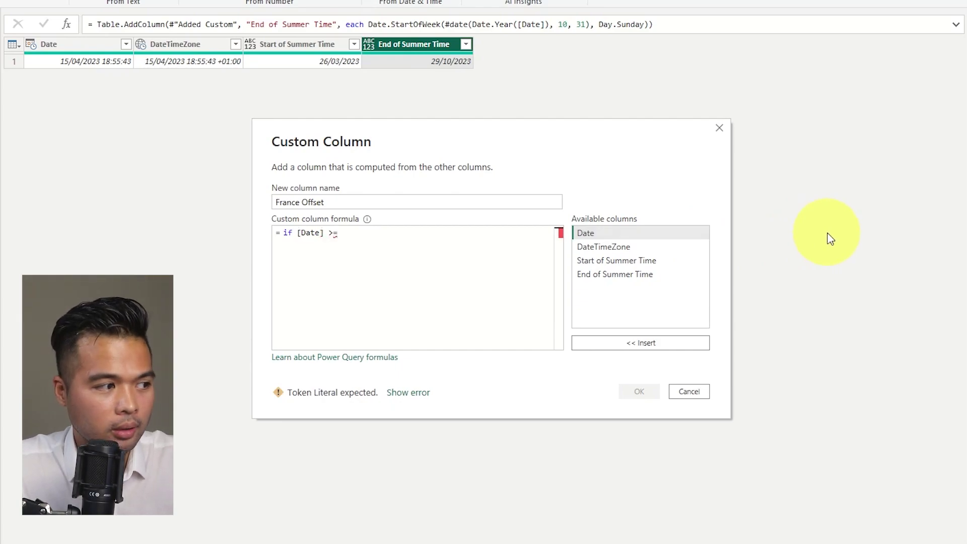
{"action": "type", "text": "="}
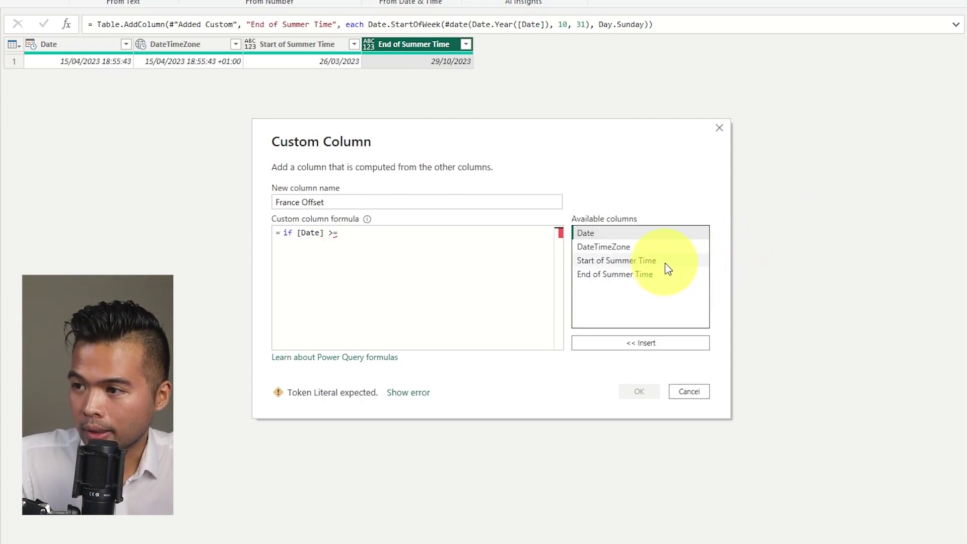
{"action": "double_click", "coordinate": [668, 262]}
{"action": "type", "text": "and"}
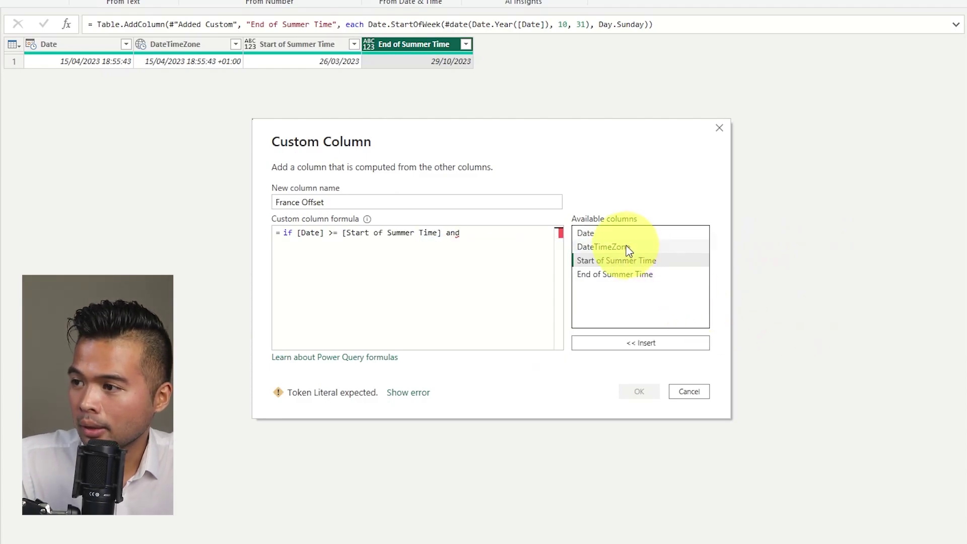
Step: Complete the France Offset formula with [Date] <=[End of Summer Time] then 2 else 1, and add the column
{"action": "double_click", "coordinate": [678, 237]}
{"action": "type", "text": "<="}
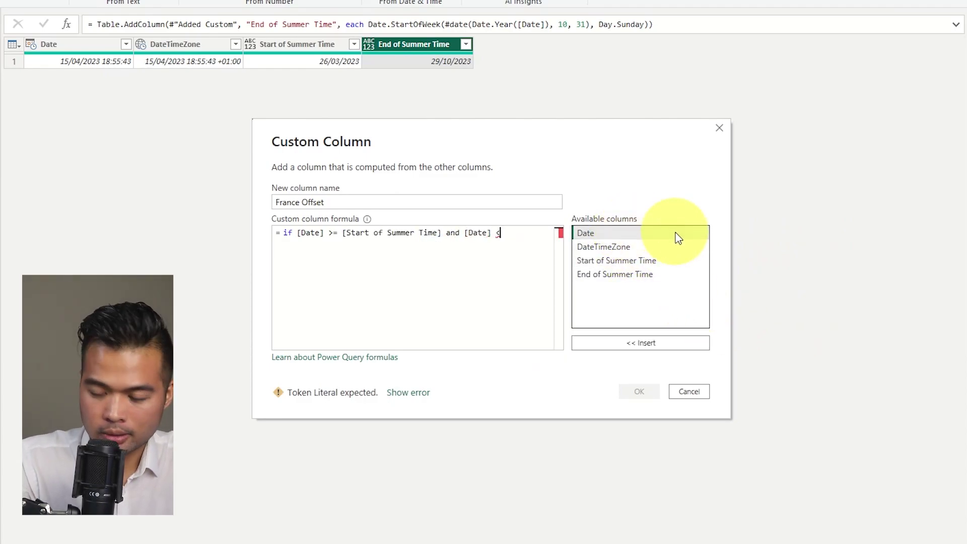
{"action": "left_click", "coordinate": [648, 278]}
{"action": "type", "text": "="}
{"action": "double_click", "coordinate": [649, 276]}
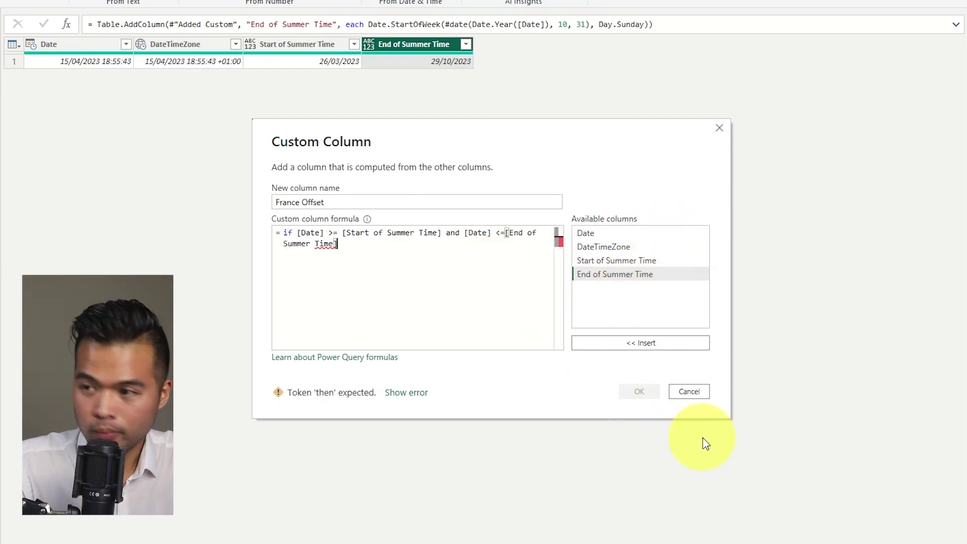
{"action": "type", "text": "then 2"}
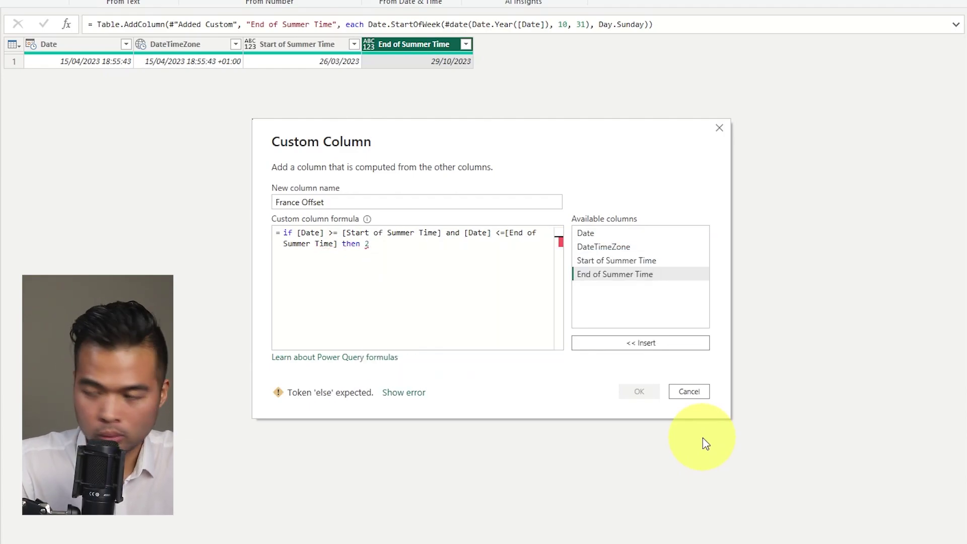
{"action": "type", "text": " else 1"}
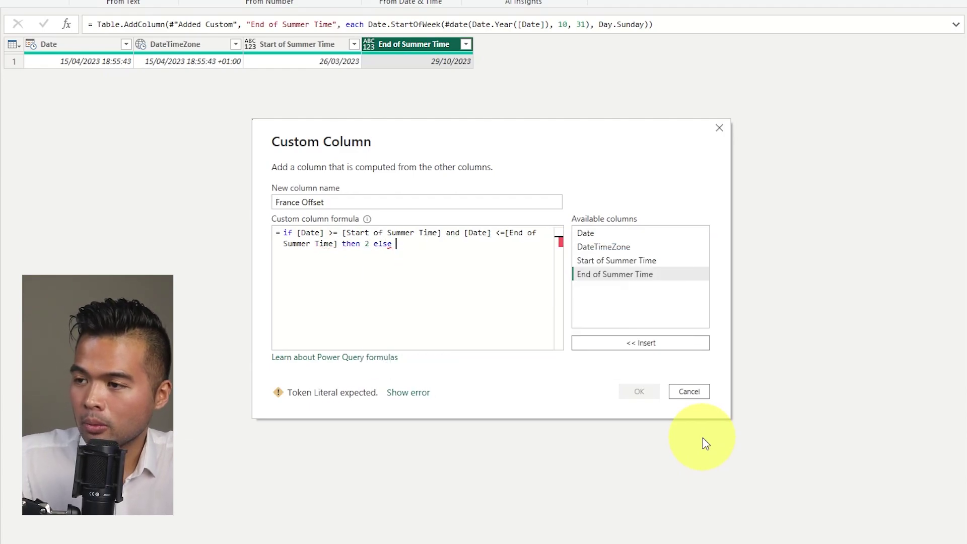
{"action": "left_click", "coordinate": [639, 392]}
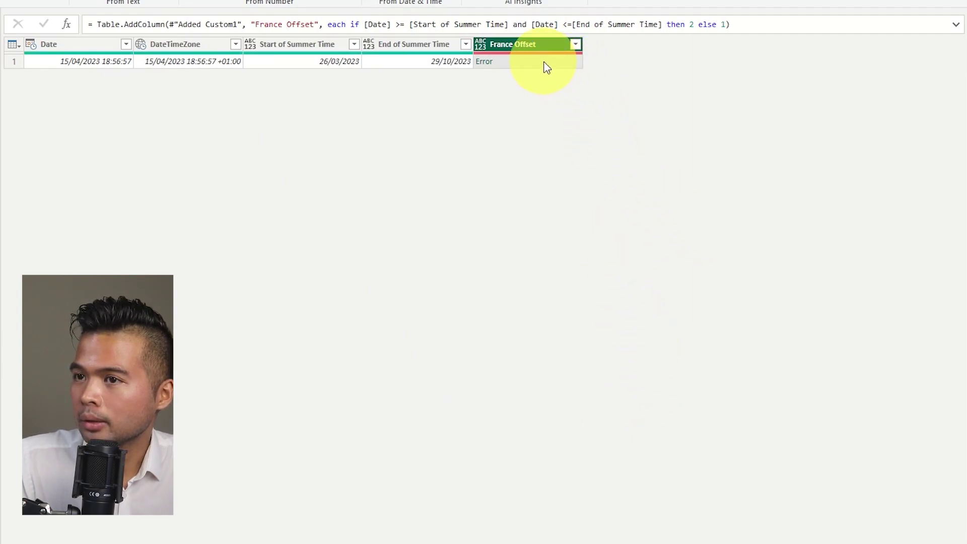
Step: Compare the Start of Summer Time and Date values, replace the Date column's type in the Changed Type step with Date, and reopen the France Offset step
{"action": "left_click", "coordinate": [346, 60]}
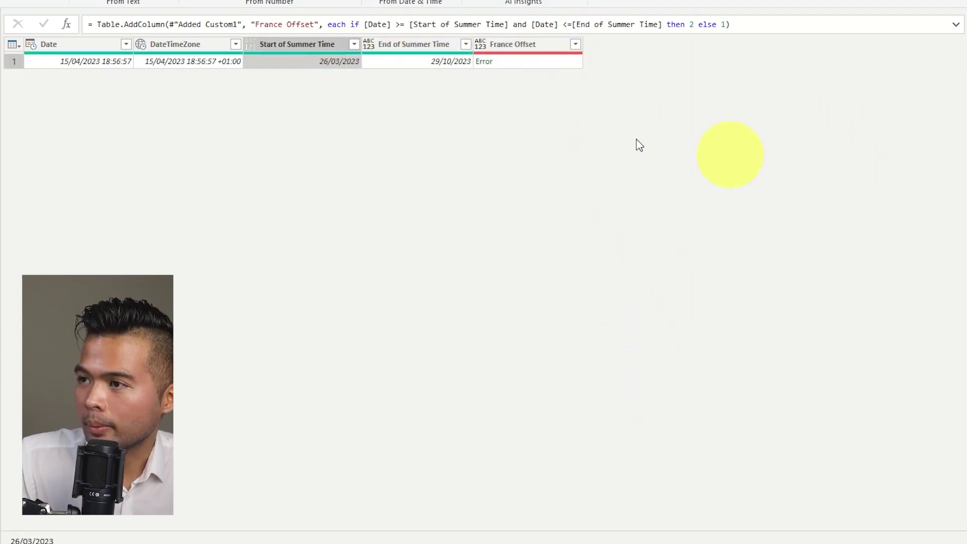
{"action": "left_click", "coordinate": [123, 63]}
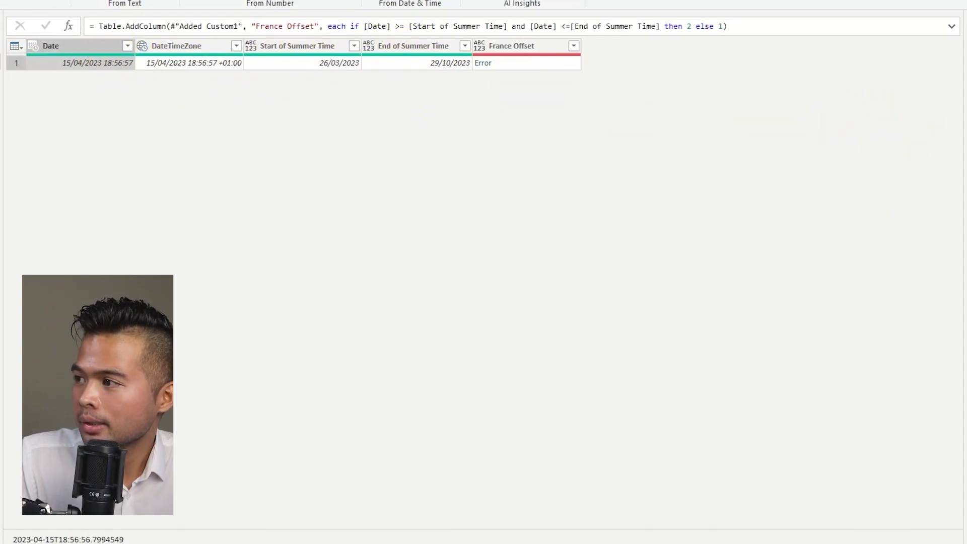
{"action": "left_click", "coordinate": [880, 194]}
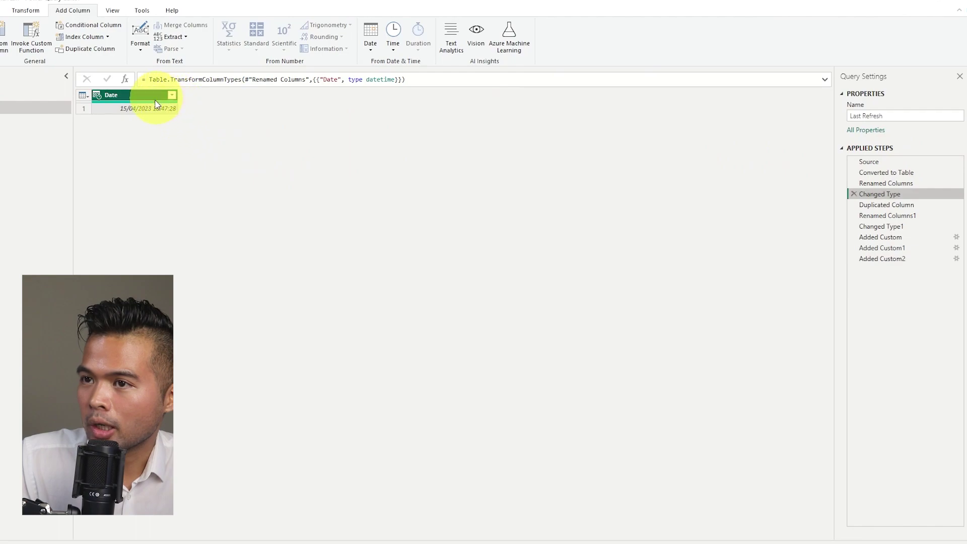
{"action": "right_click", "coordinate": [101, 95]}
{"action": "left_click", "coordinate": [128, 171]}
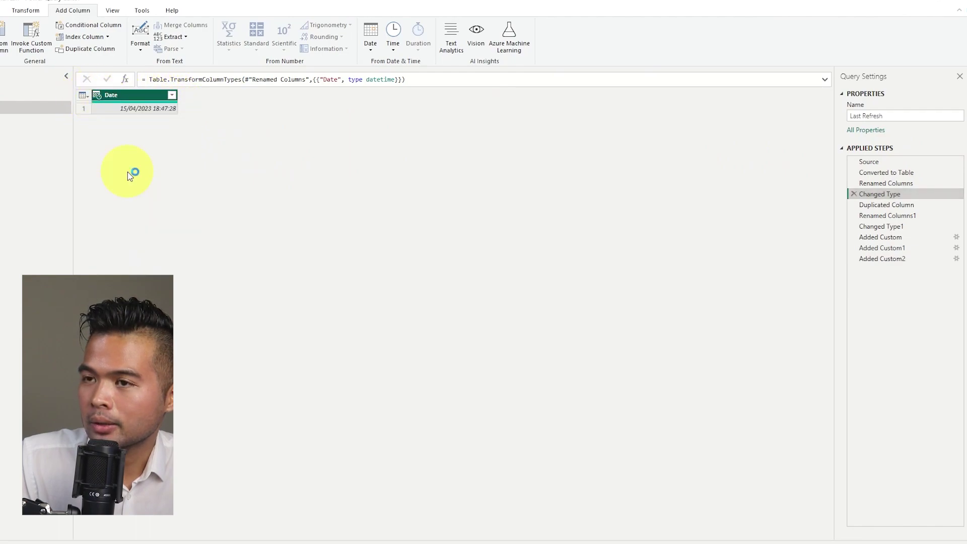
{"action": "left_click", "coordinate": [511, 298]}
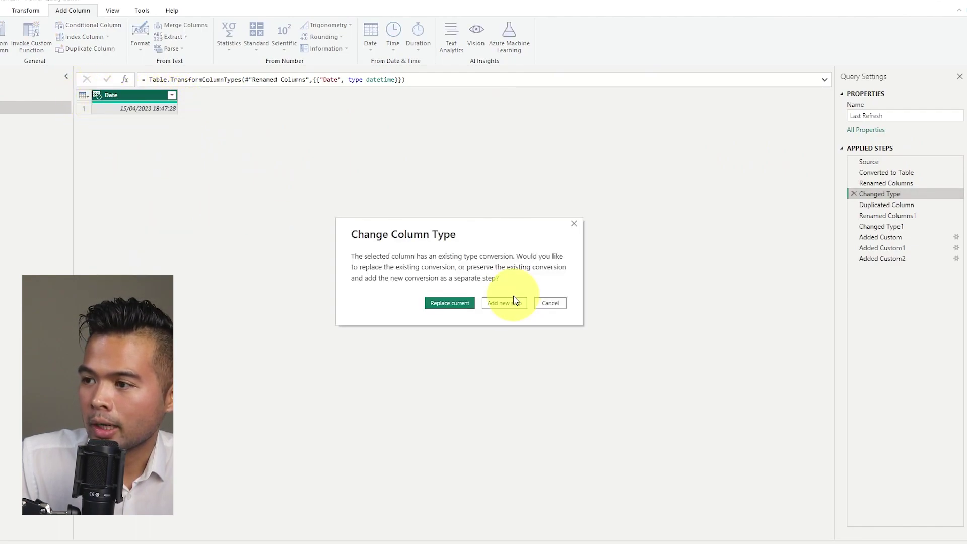
{"action": "left_click", "coordinate": [459, 302]}
{"action": "left_click", "coordinate": [876, 258]}
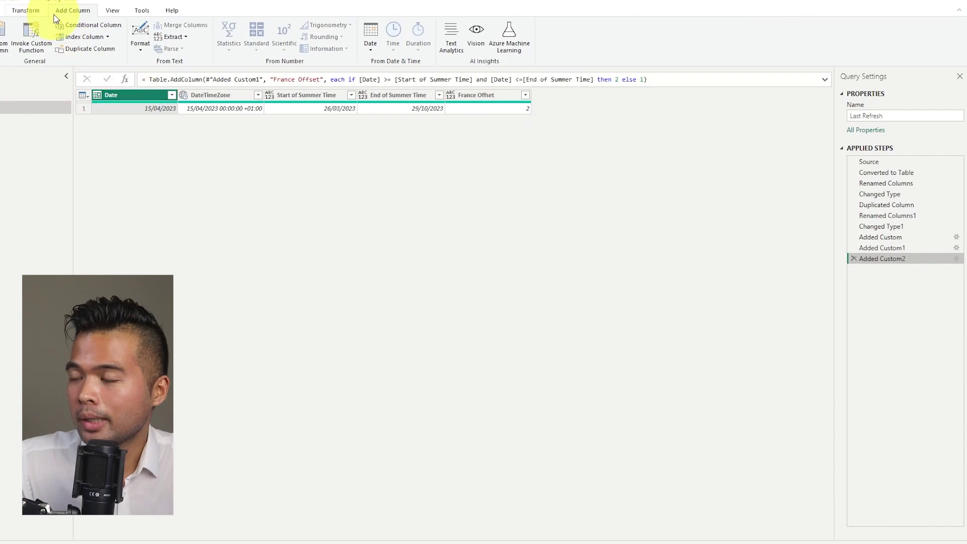
Step: Start a new custom column named France Local Time
{"action": "left_click", "coordinate": [6, 39]}
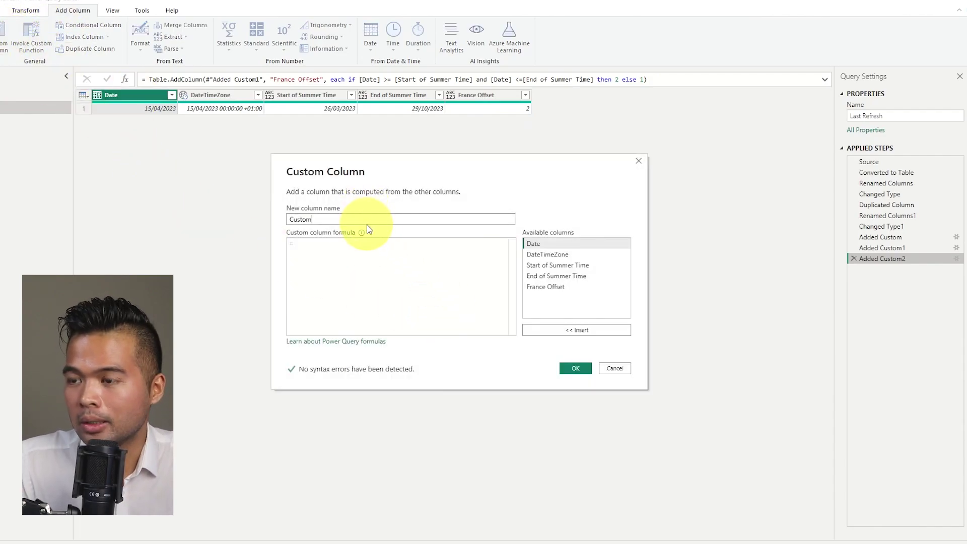
{"action": "key", "text": "ctrl+a"}
{"action": "type", "text": "Fran"}
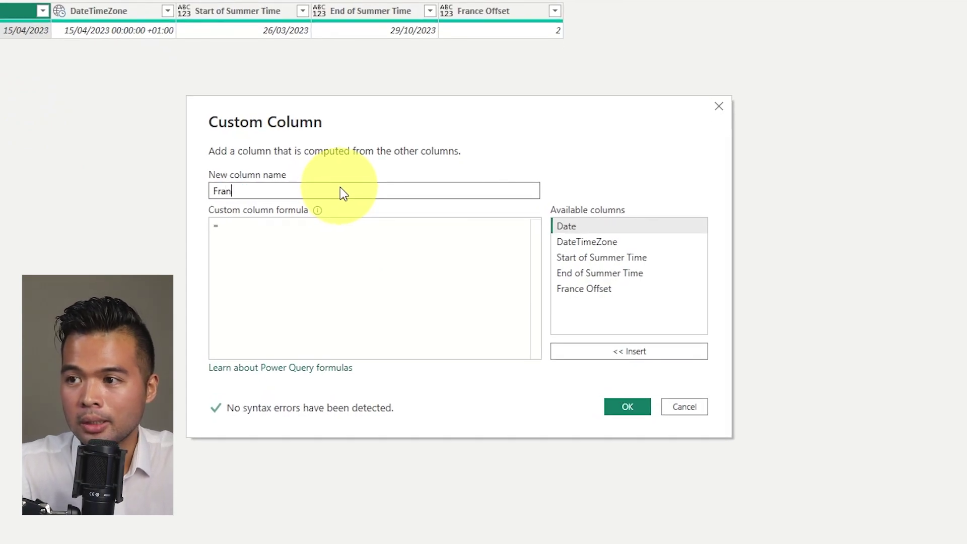
{"action": "type", "text": "ce Local Time"}
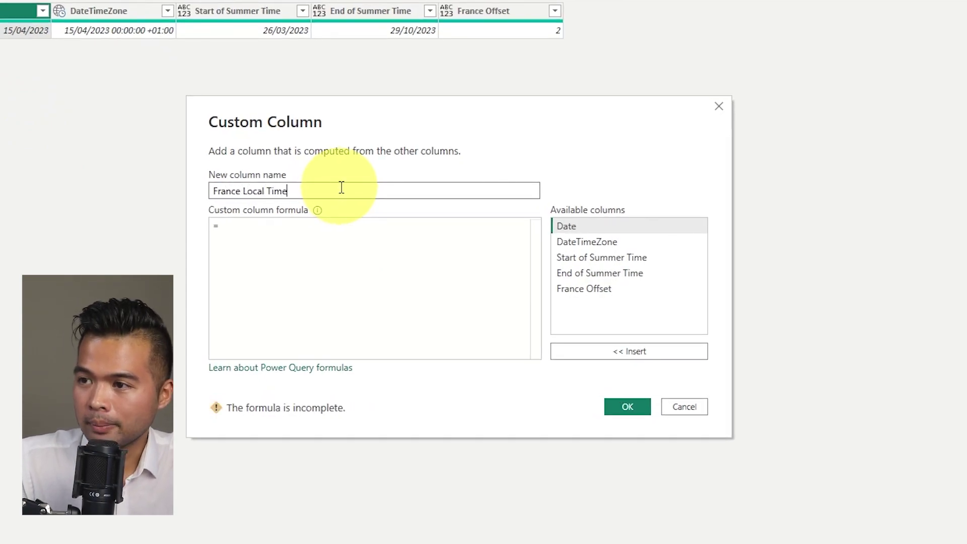
{"action": "left_click", "coordinate": [330, 233]}
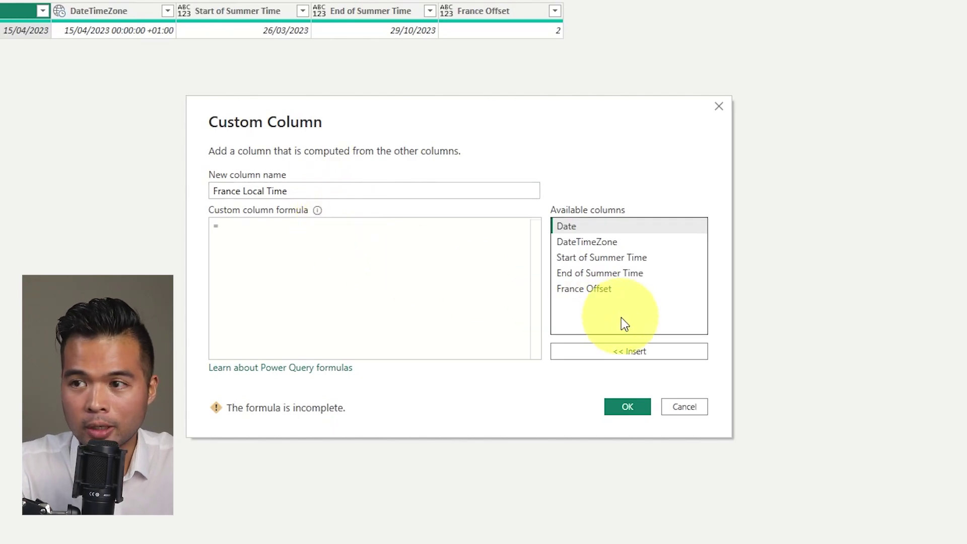
Step: Enter the France Local Time formula DateTimeZone.SwitchZone([DateTimeZone], [France Offset]) and add the column
{"action": "type", "text": "DateTi"}
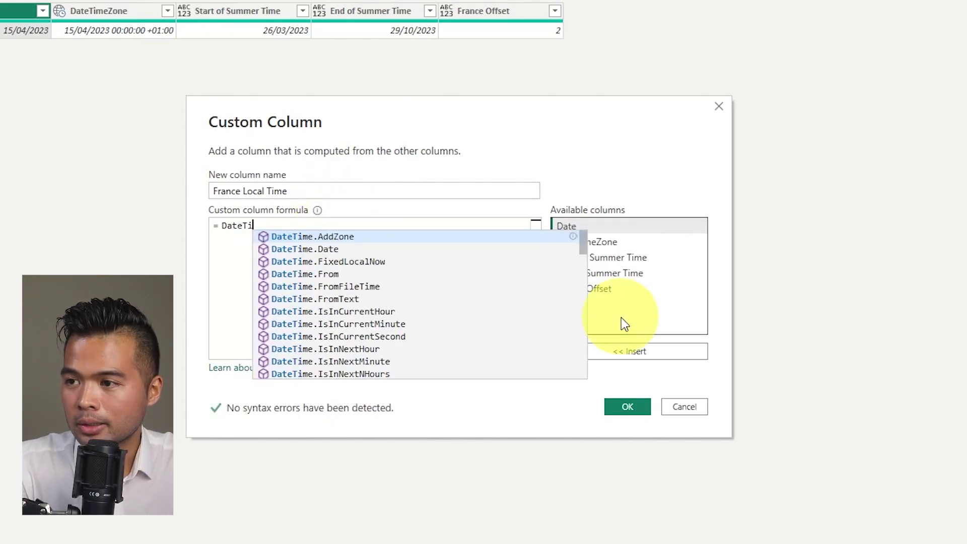
{"action": "type", "text": "meZone.Swith"}
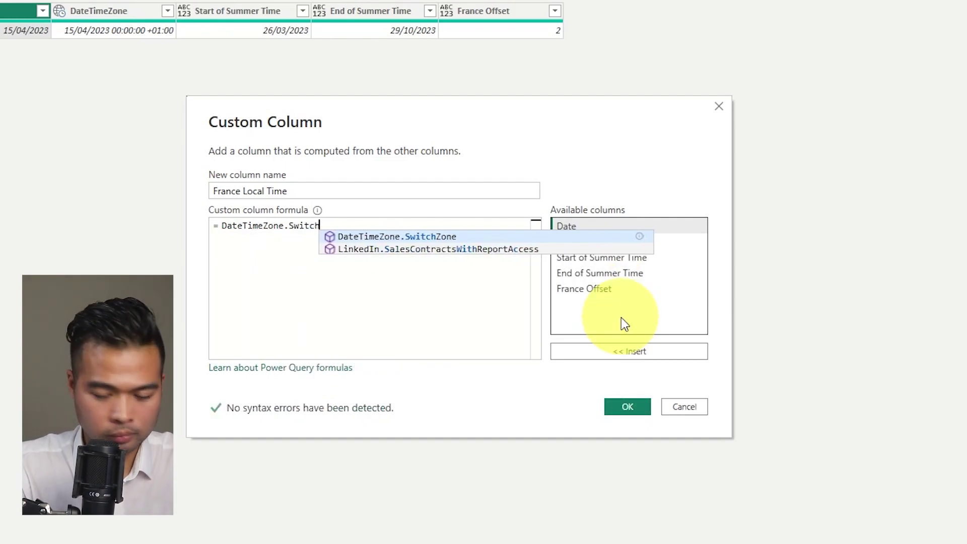
{"action": "key", "text": "Tab"}
{"action": "type", "text": "("}
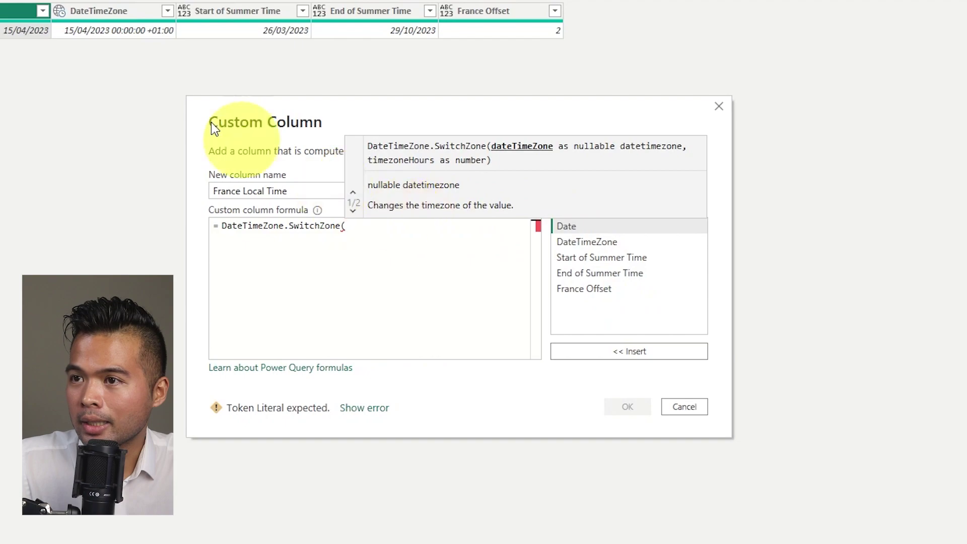
{"action": "double_click", "coordinate": [597, 244]}
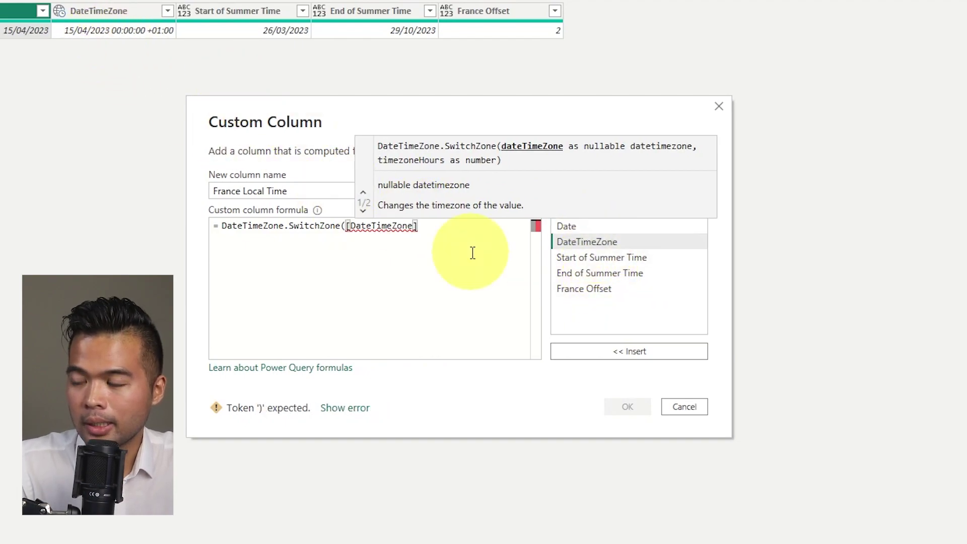
{"action": "type", "text": ","}
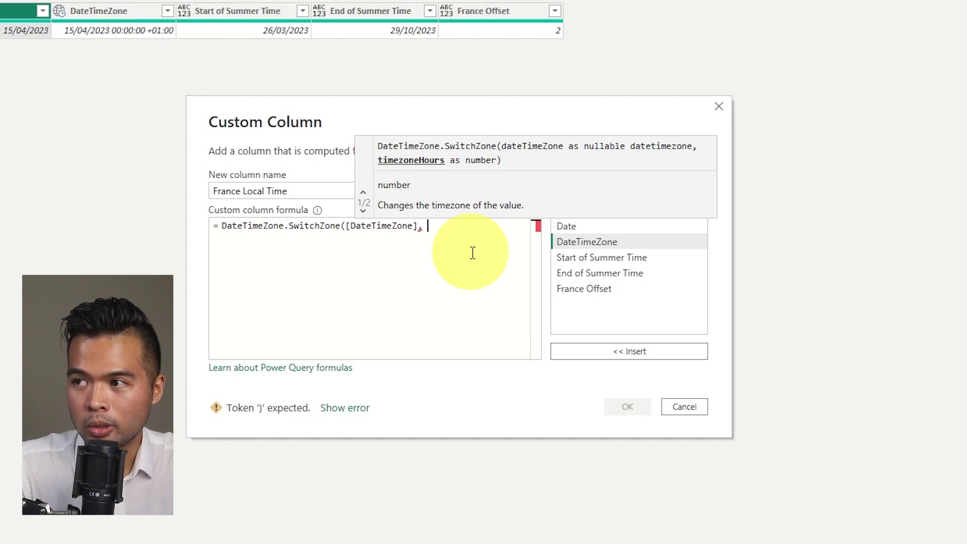
{"action": "double_click", "coordinate": [591, 286]}
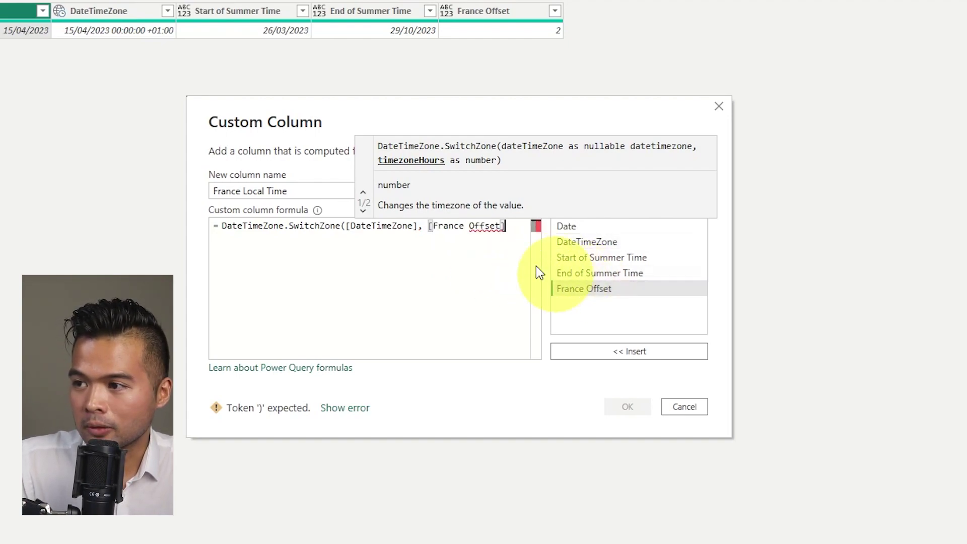
{"action": "type", "text": ")"}
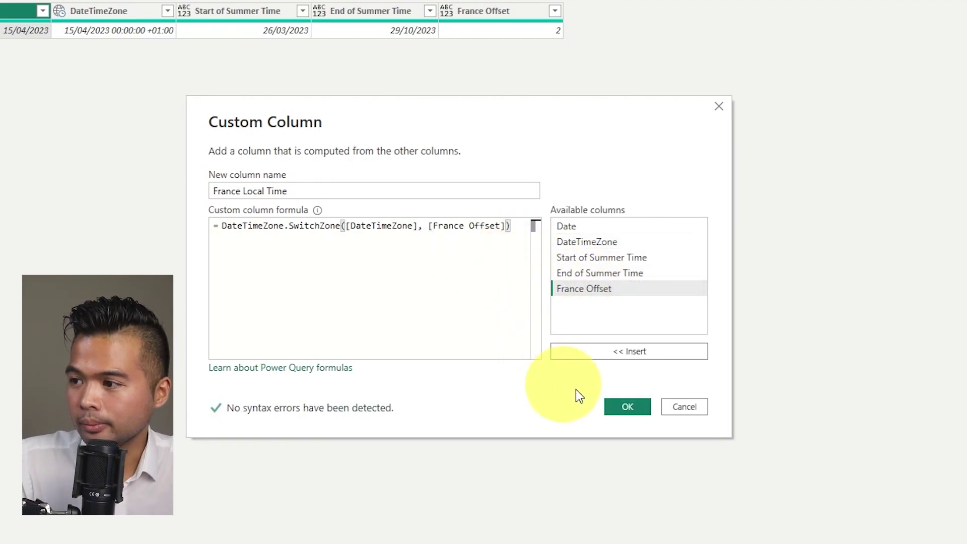
{"action": "left_click", "coordinate": [624, 406]}
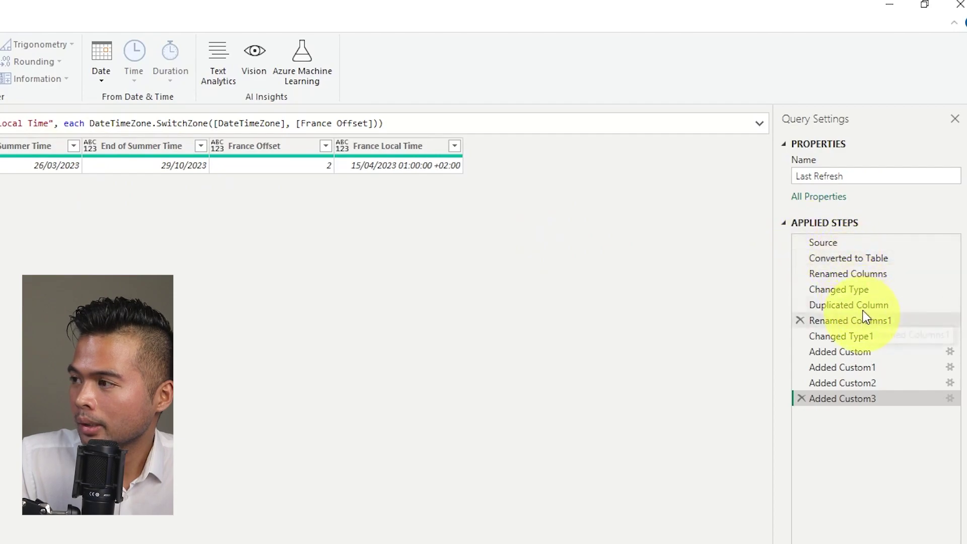
Step: Set the Date column's type to Date/Time in the Changed Type step, replacing the current conversion, and reopen the France Offset step
{"action": "left_click", "coordinate": [859, 289]}
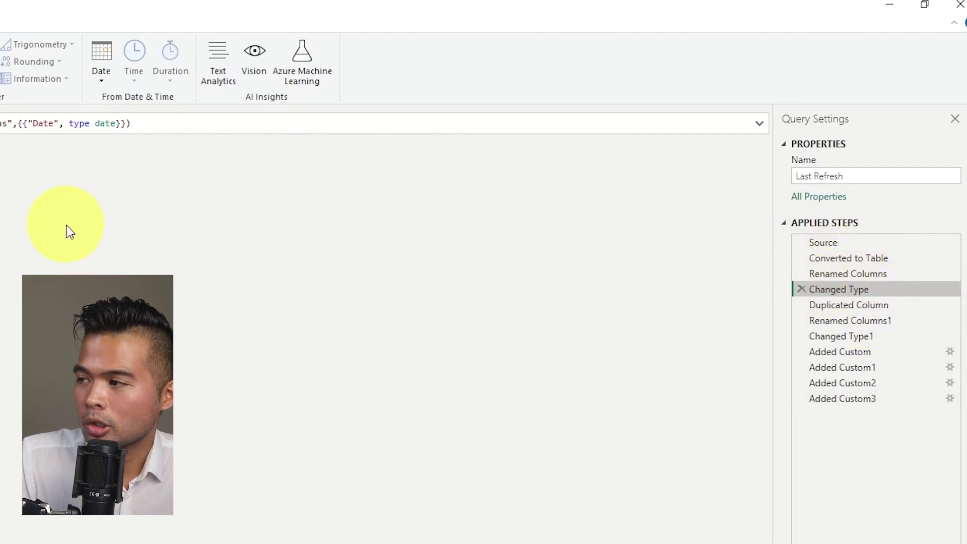
{"action": "left_click", "coordinate": [866, 383]}
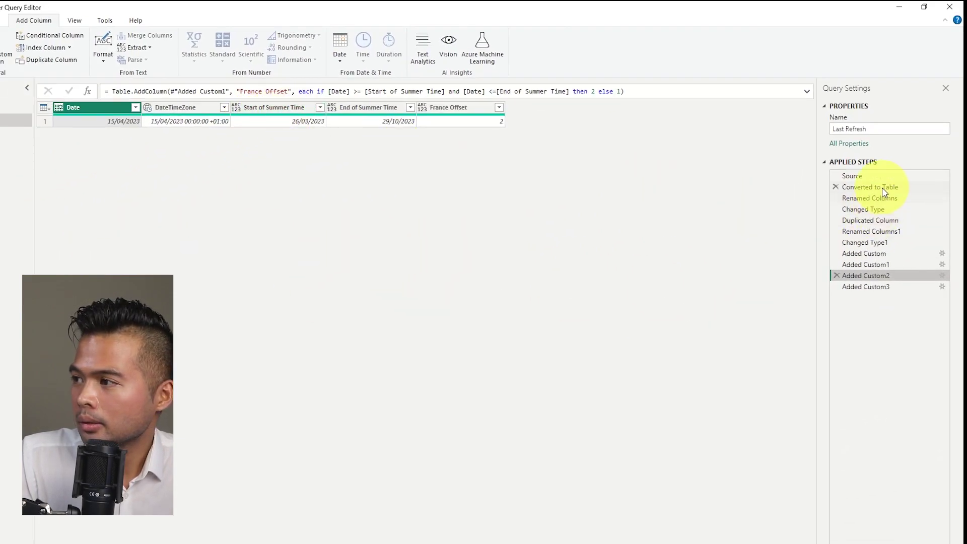
{"action": "left_click", "coordinate": [867, 209]}
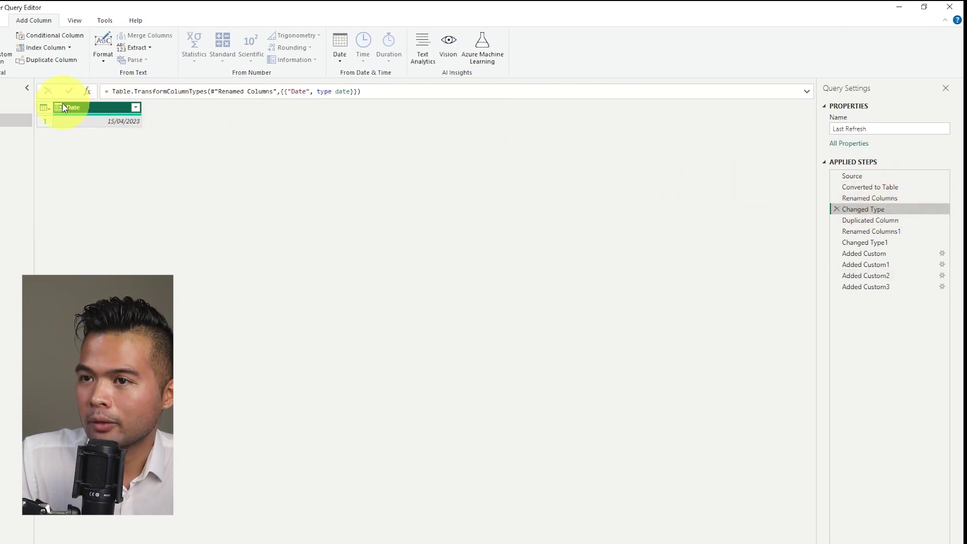
{"action": "left_click", "coordinate": [60, 105]}
{"action": "left_click", "coordinate": [98, 185]}
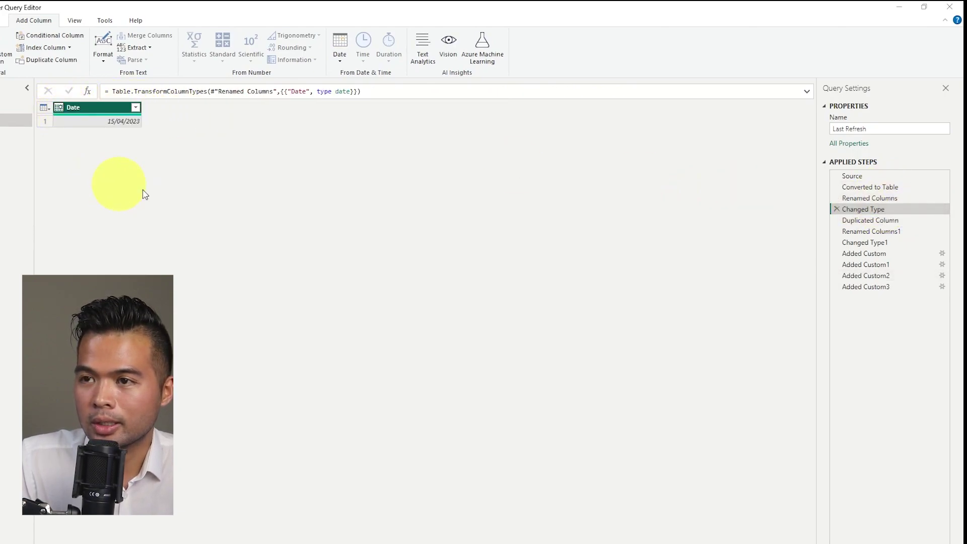
{"action": "left_click", "coordinate": [481, 317]}
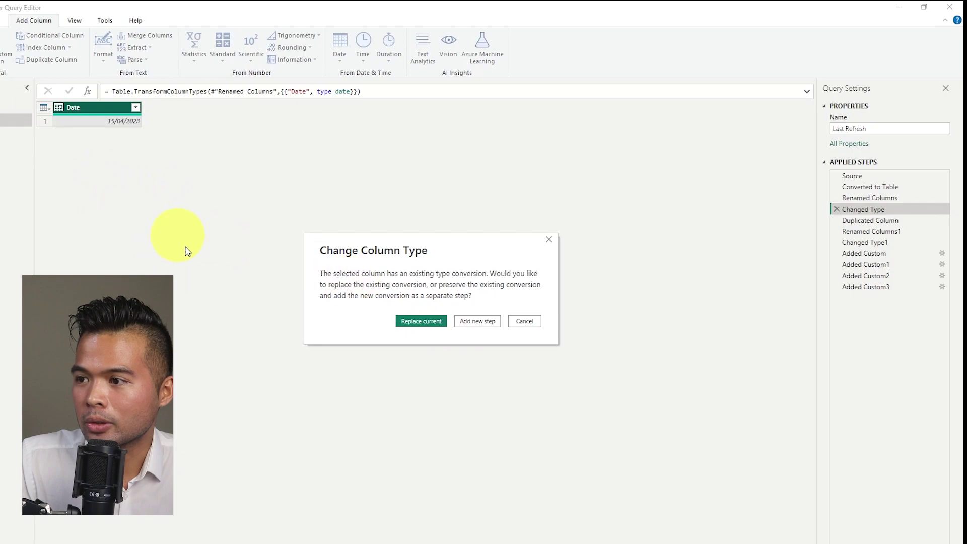
{"action": "left_click", "coordinate": [416, 321]}
{"action": "left_click", "coordinate": [873, 277]}
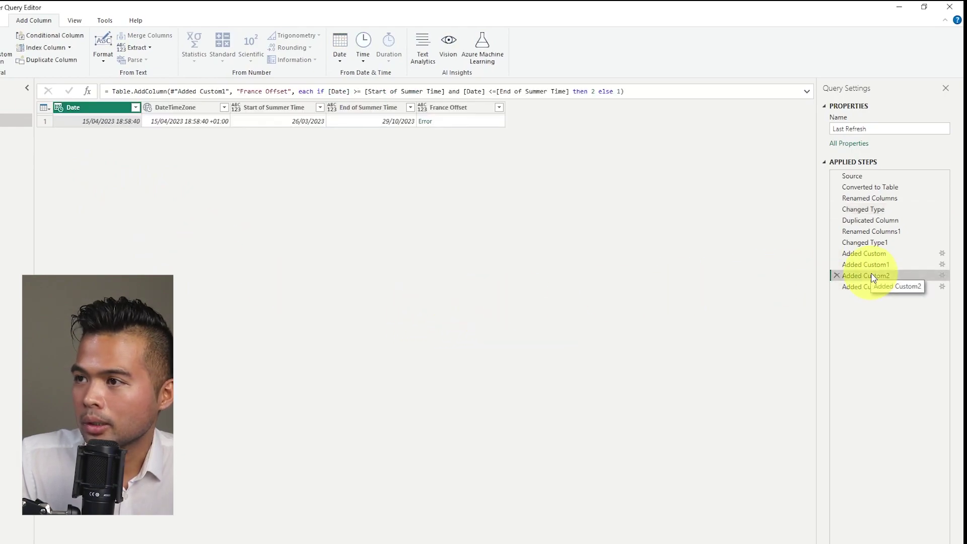
Step: Insert a Date/Time type change for Start of Summer Time and End of Summer Time after the Added Custom1 step, and reopen the France Local Time step
{"action": "left_click", "coordinate": [859, 266]}
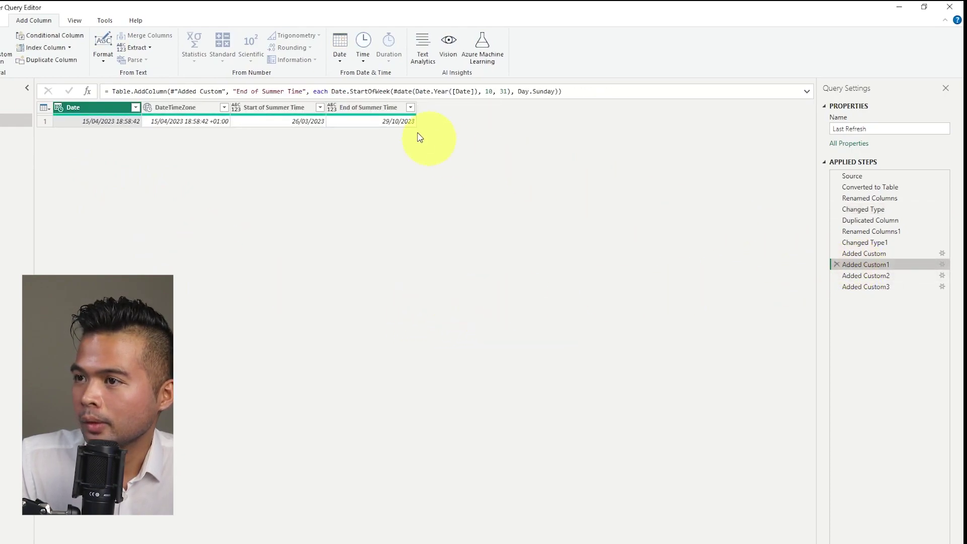
{"action": "left_click", "coordinate": [280, 107]}
{"action": "left_click", "coordinate": [385, 108], "text": "shift"}
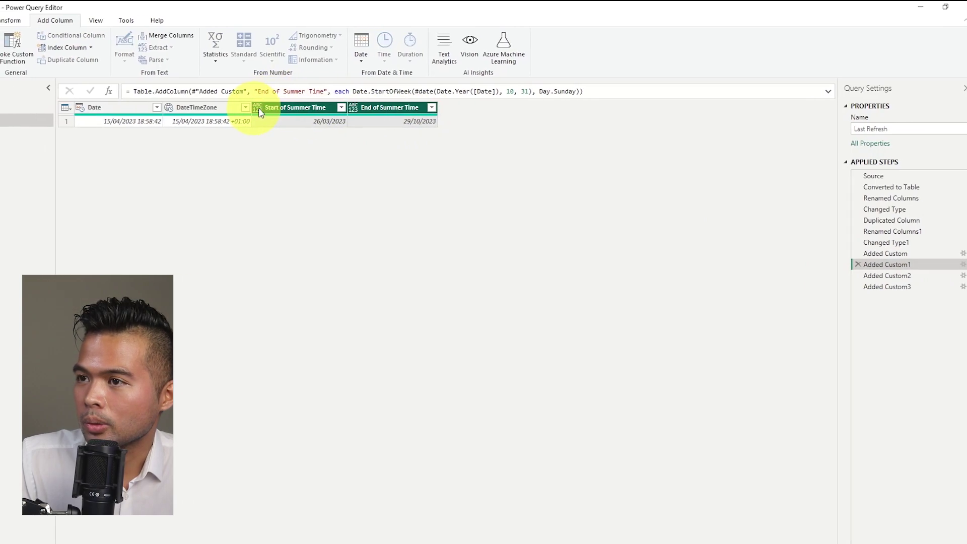
{"action": "left_click", "coordinate": [48, 20]}
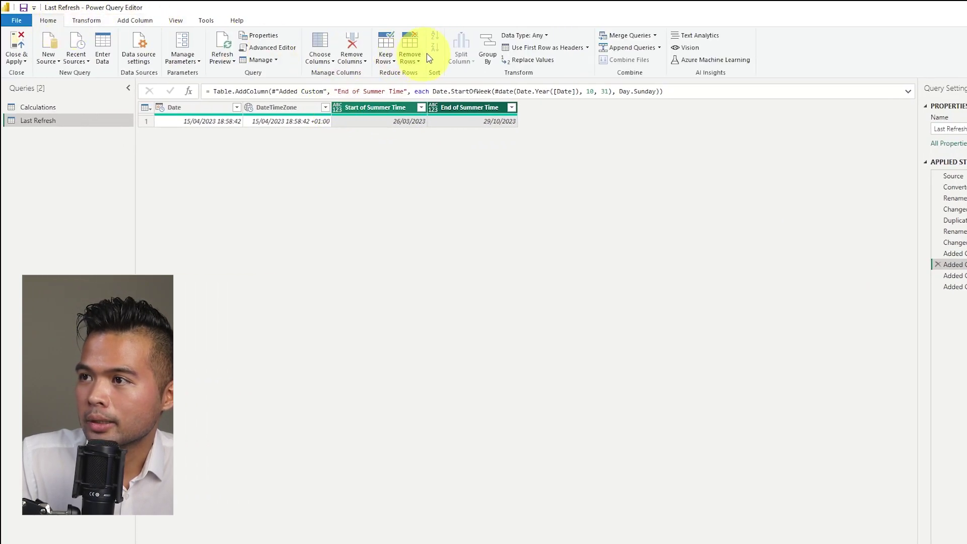
{"action": "left_click", "coordinate": [538, 34]}
{"action": "left_click", "coordinate": [559, 109]}
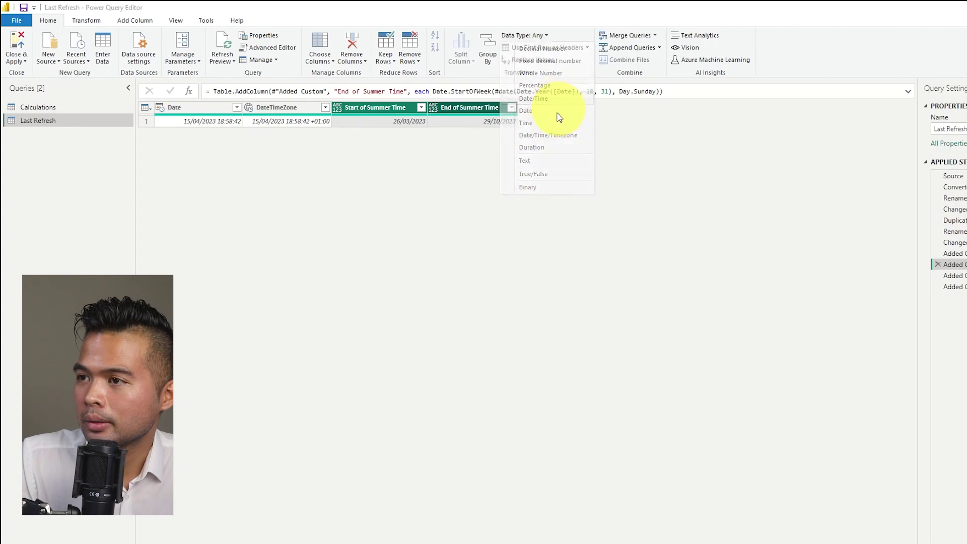
{"action": "left_click", "coordinate": [592, 317]}
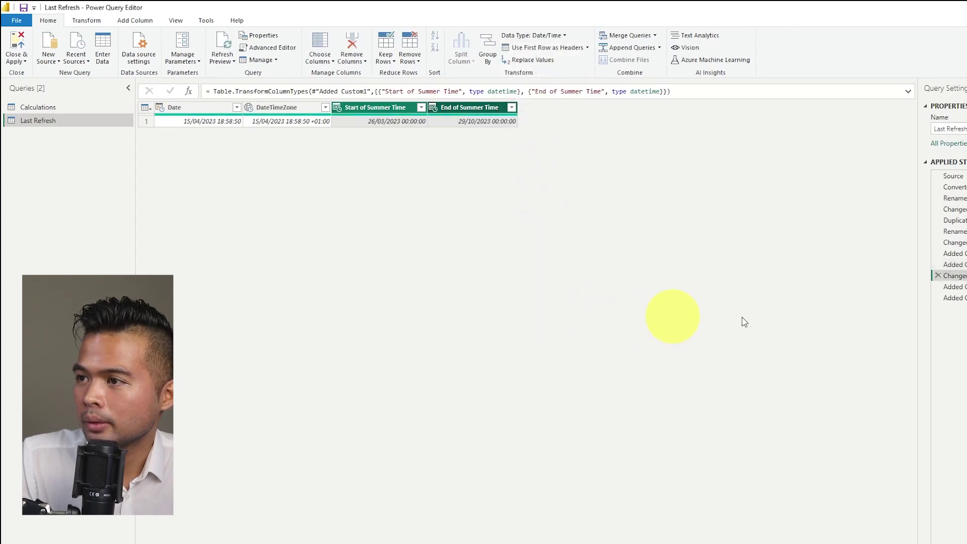
{"action": "left_click", "coordinate": [895, 299]}
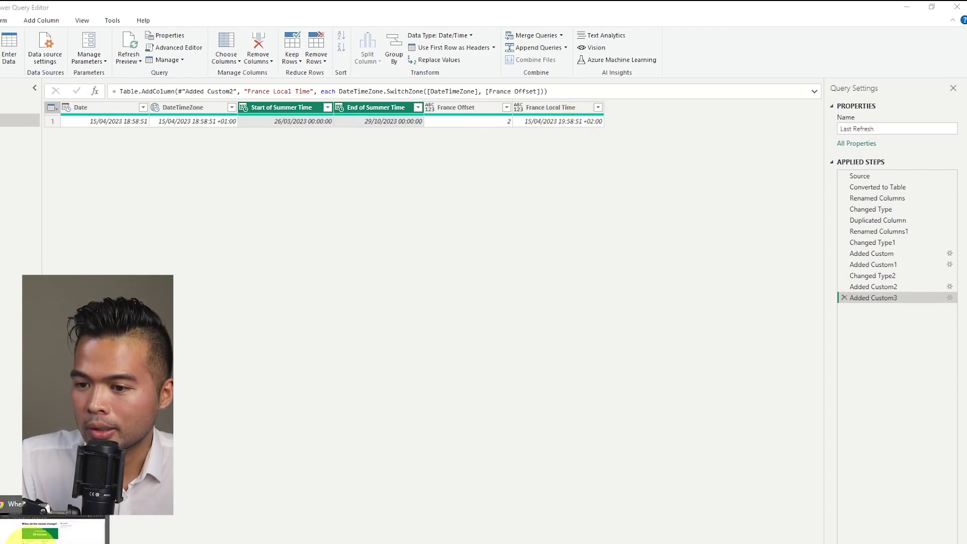
Step: Switch to Chrome, search Google for "france time", and compare the current time there with the France Local Time value in Power Query Editor
{"action": "left_click", "coordinate": [43, 534]}
{"action": "left_click", "coordinate": [192, 10]}
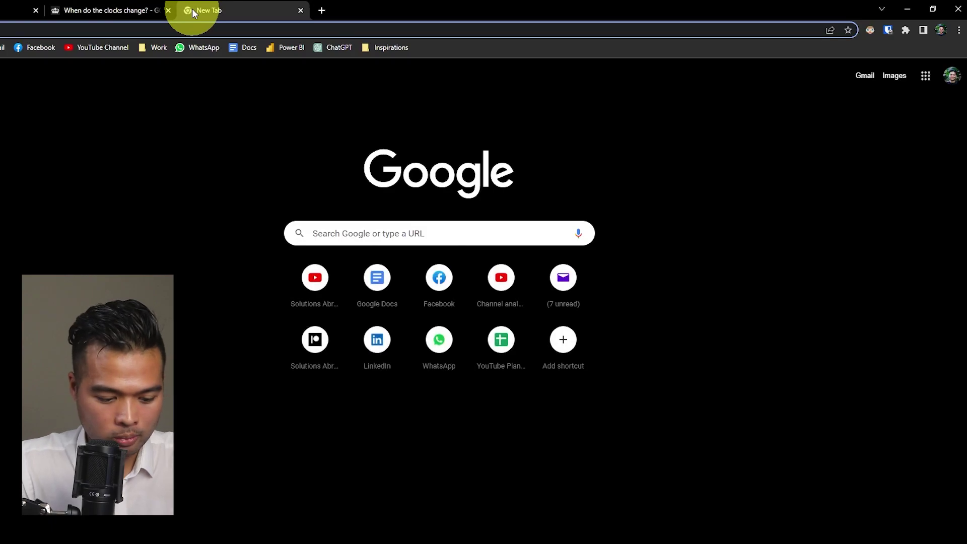
{"action": "type", "text": "france time"}
{"action": "key", "text": "Return"}
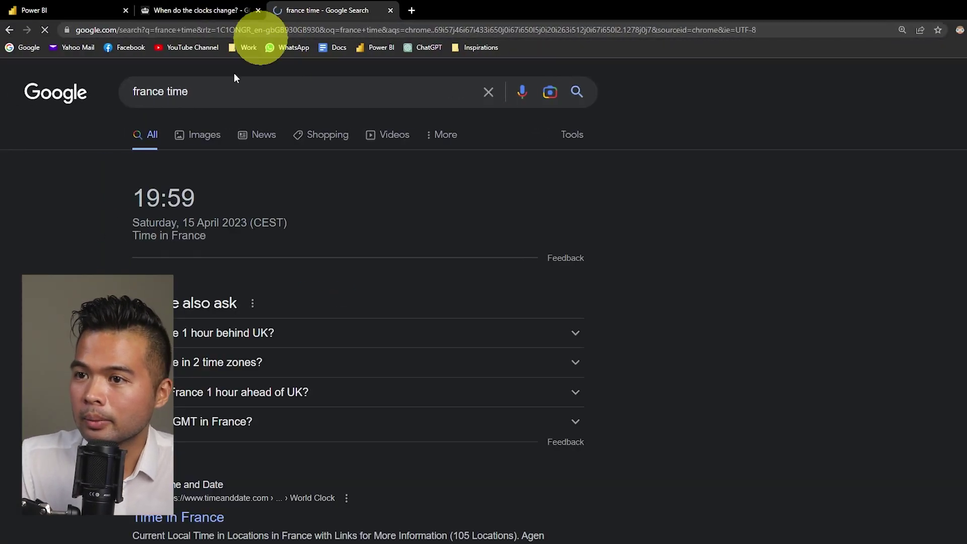
{"action": "double_click", "coordinate": [183, 198]}
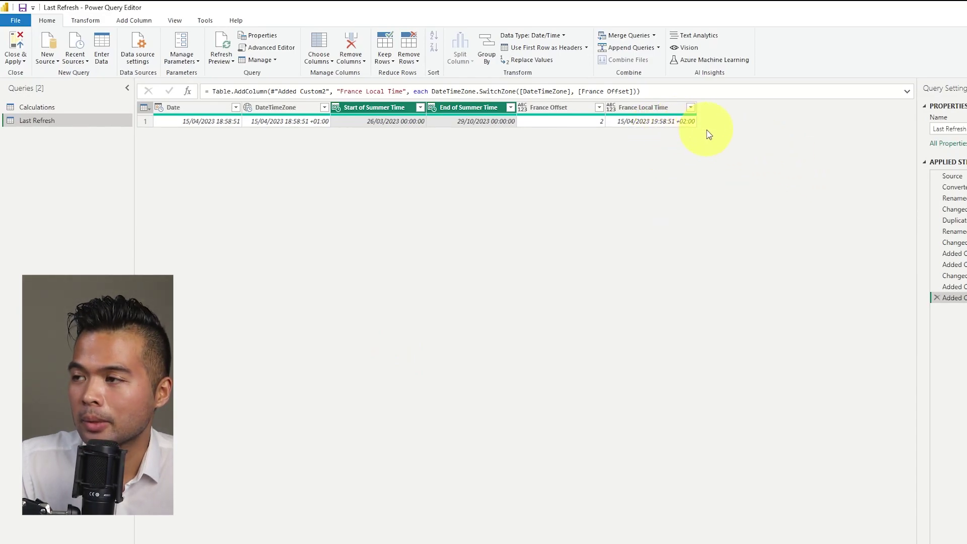
{"action": "left_click", "coordinate": [684, 123]}
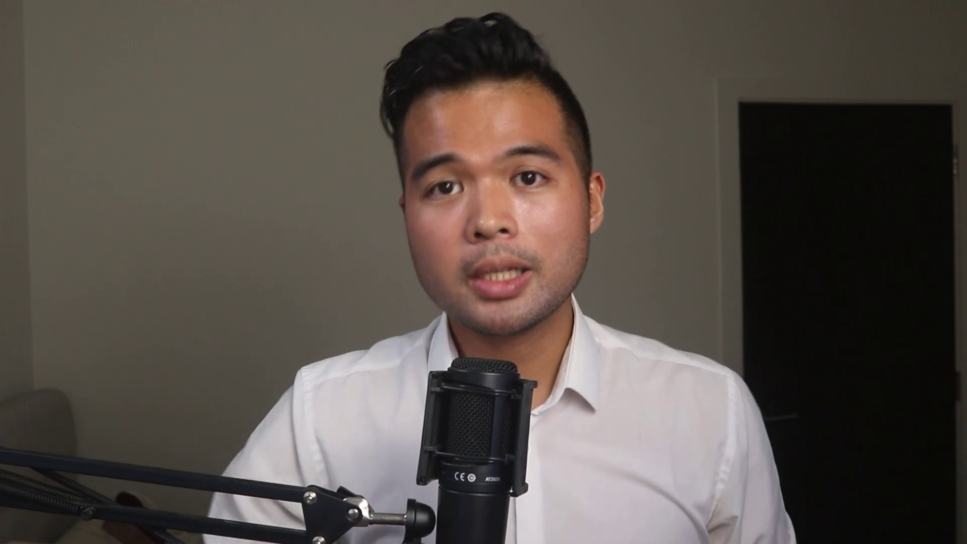